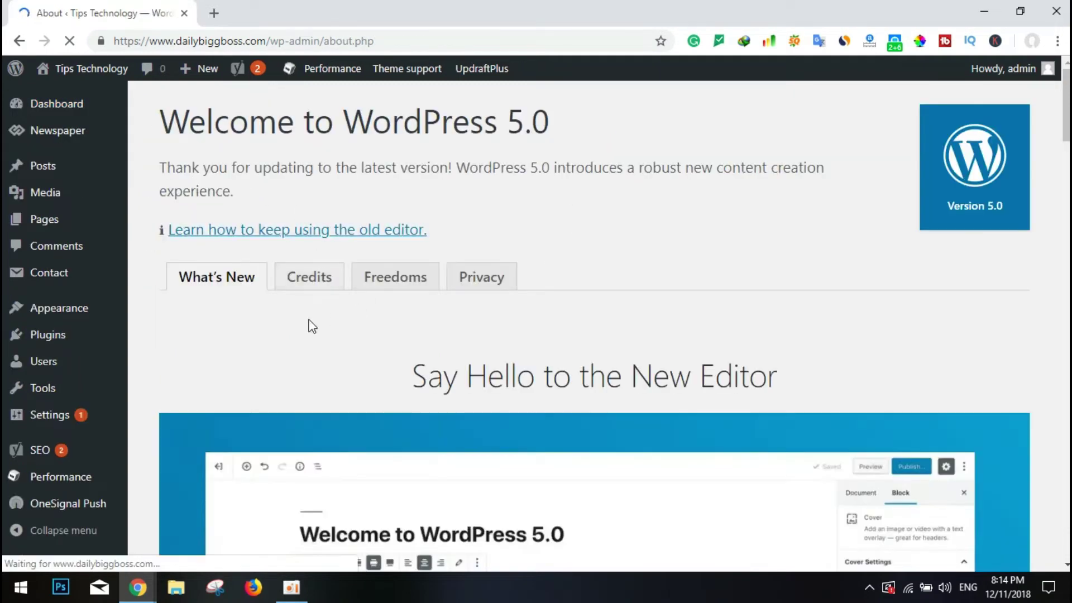
Step: Look through the What's New section of the Welcome to WordPress 5.0 page, including the new editor preview and available blocks
left_click_drag(162, 120, 556, 122)
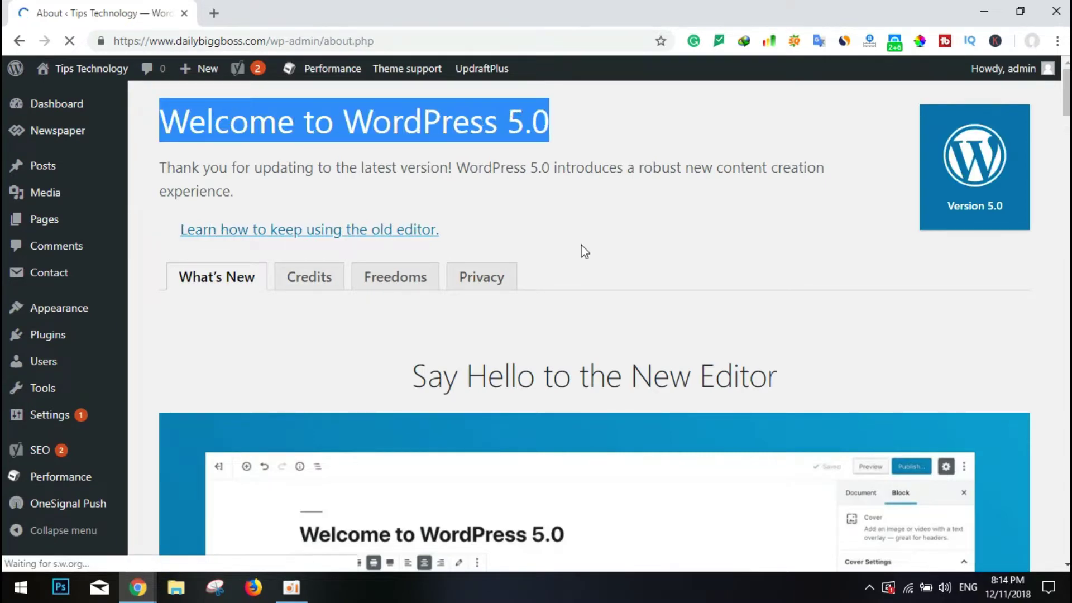
scroll(583, 249, "down", 6)
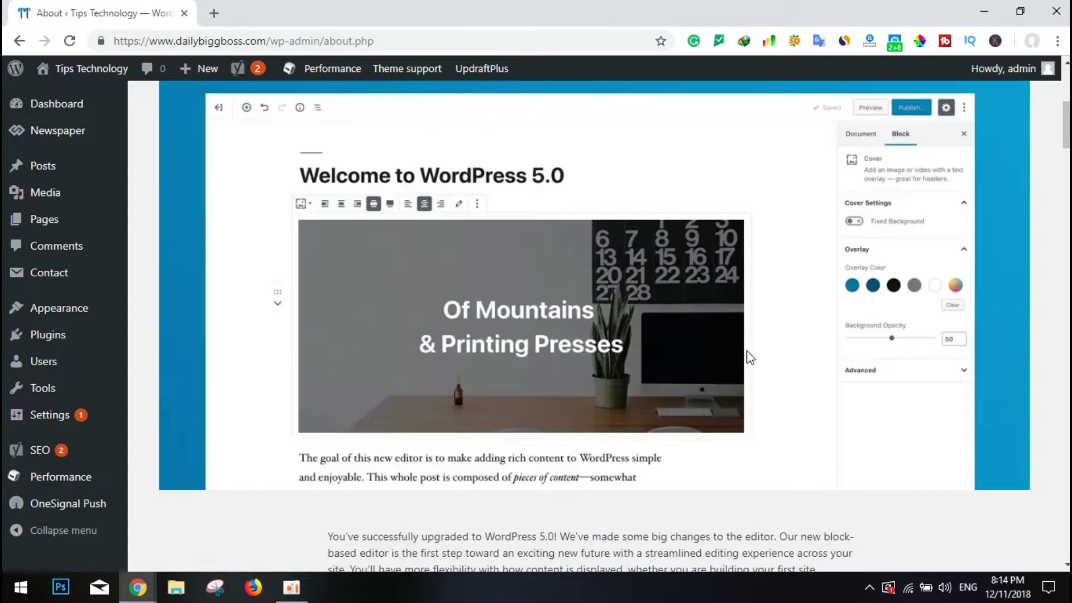
scroll(746, 350, "down", 10)
scroll(748, 357, "down", 6)
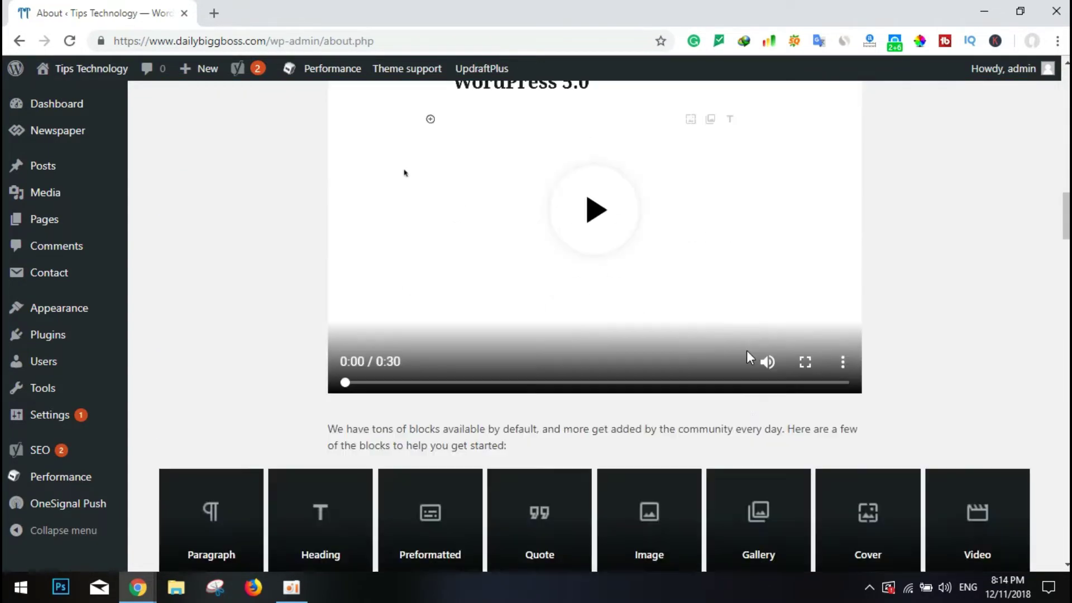
scroll(747, 356, "up", 12)
scroll(748, 518, "up", 14)
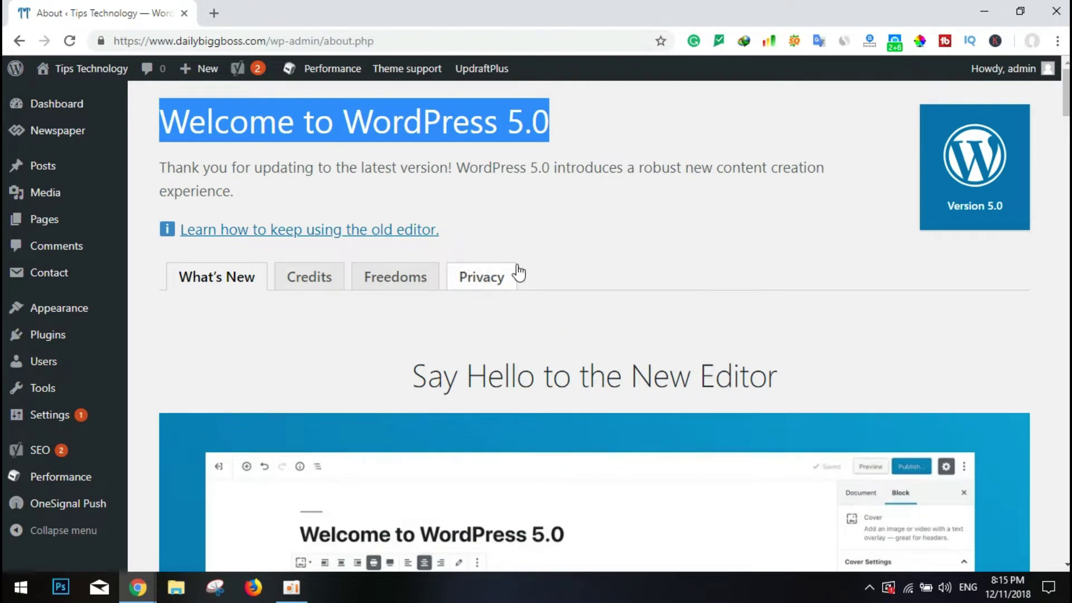
scroll(515, 339, "down", 5)
scroll(511, 333, "up", 5)
Step: Open the admin dashboard and check the WordPress version given in its footer
left_click(105, 101)
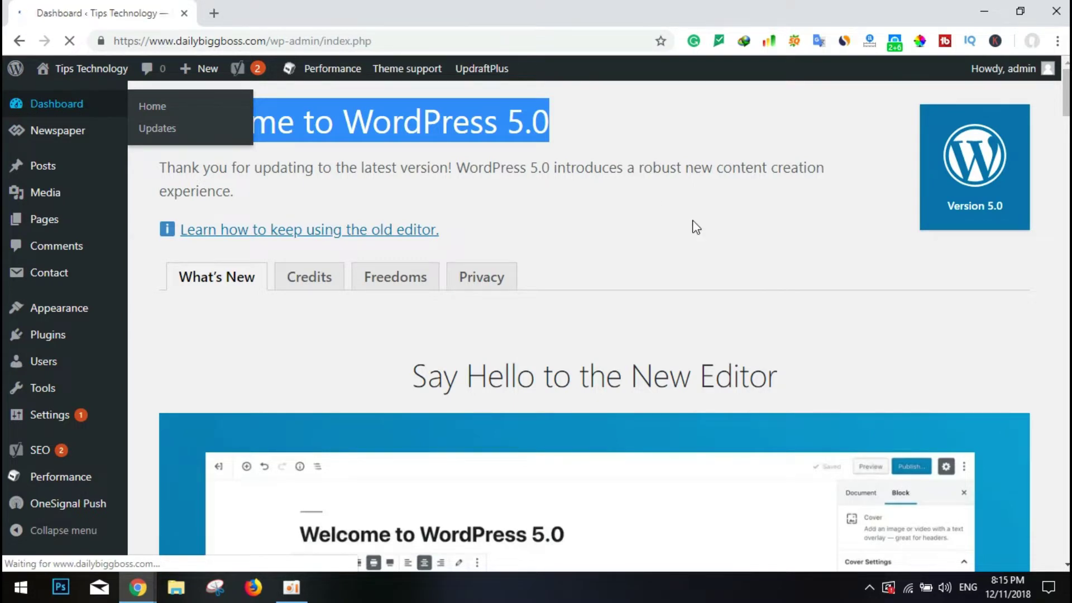
scroll(701, 230, "down", 3)
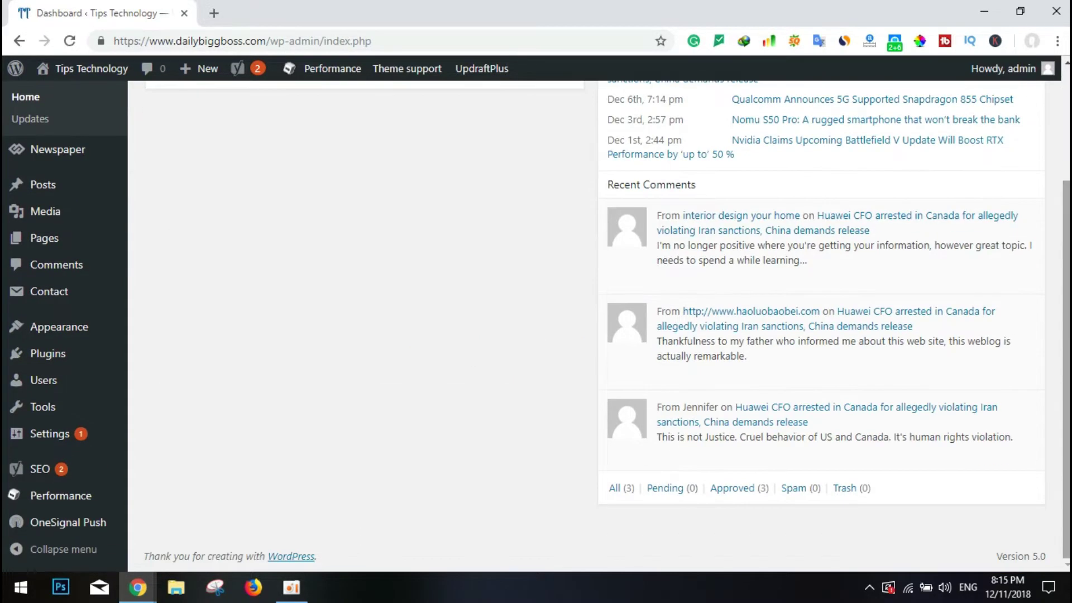
left_click_drag(1014, 551, 1053, 197)
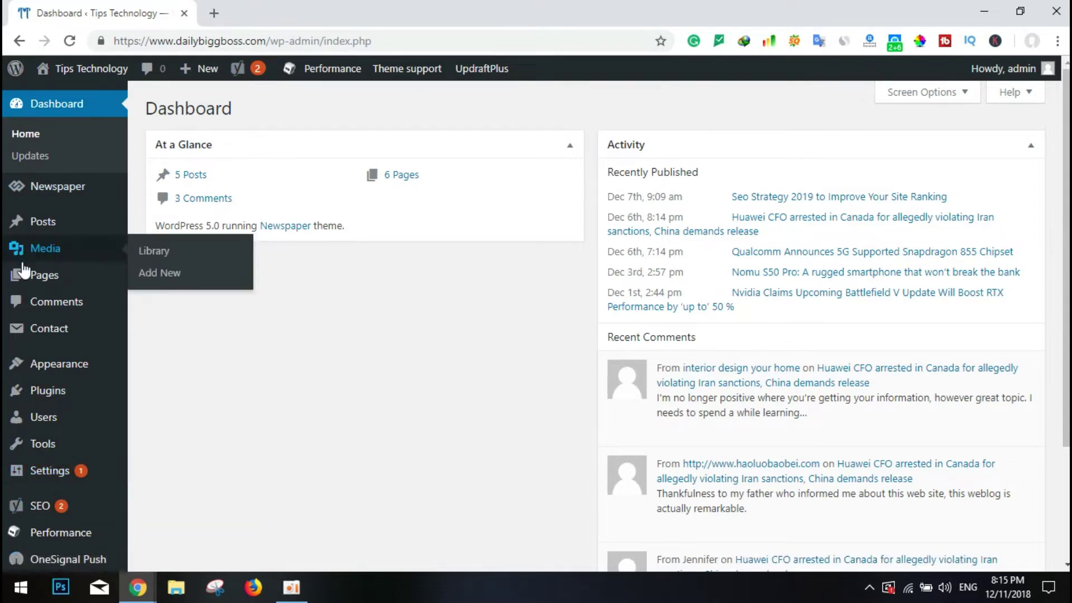
Step: Open the About us page for editing from the list of all pages and dismiss the block editor's welcome tip
mouse_move(44, 275)
left_click(49, 276)
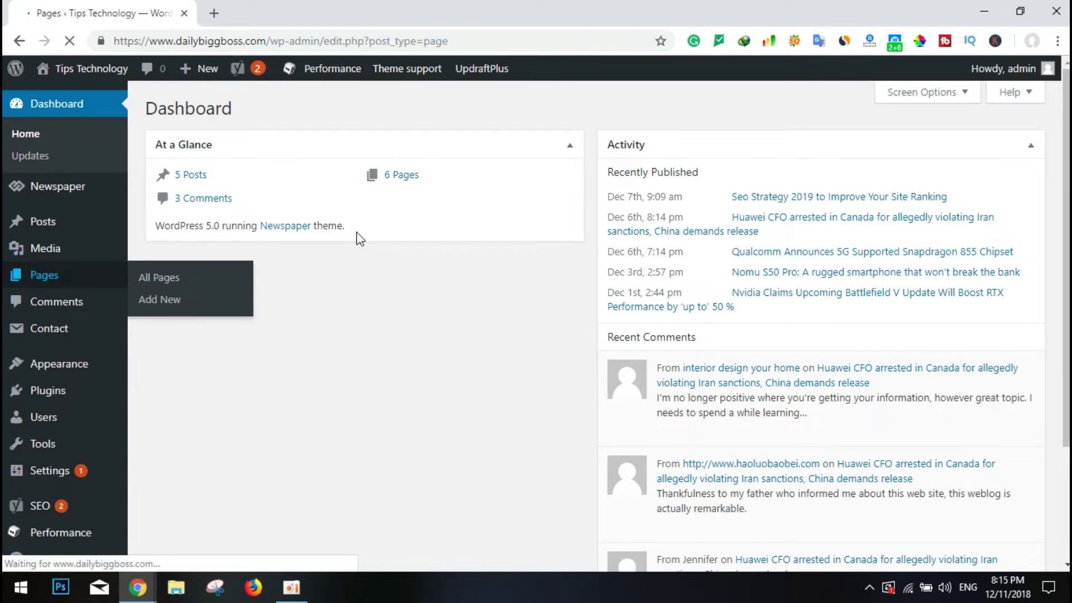
mouse_move(208, 239)
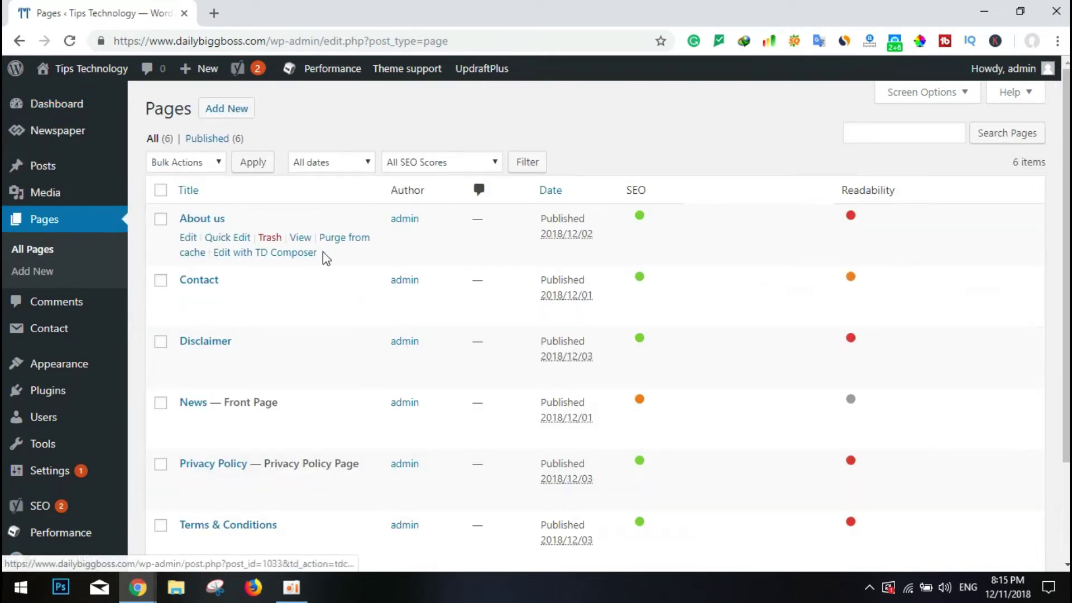
left_click(188, 237)
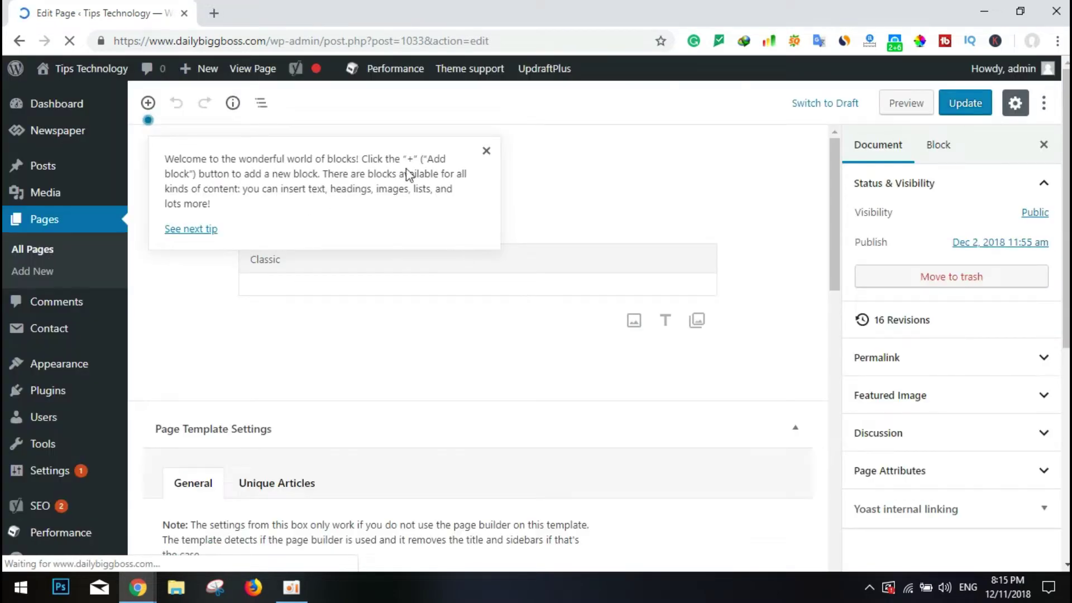
left_click(487, 151)
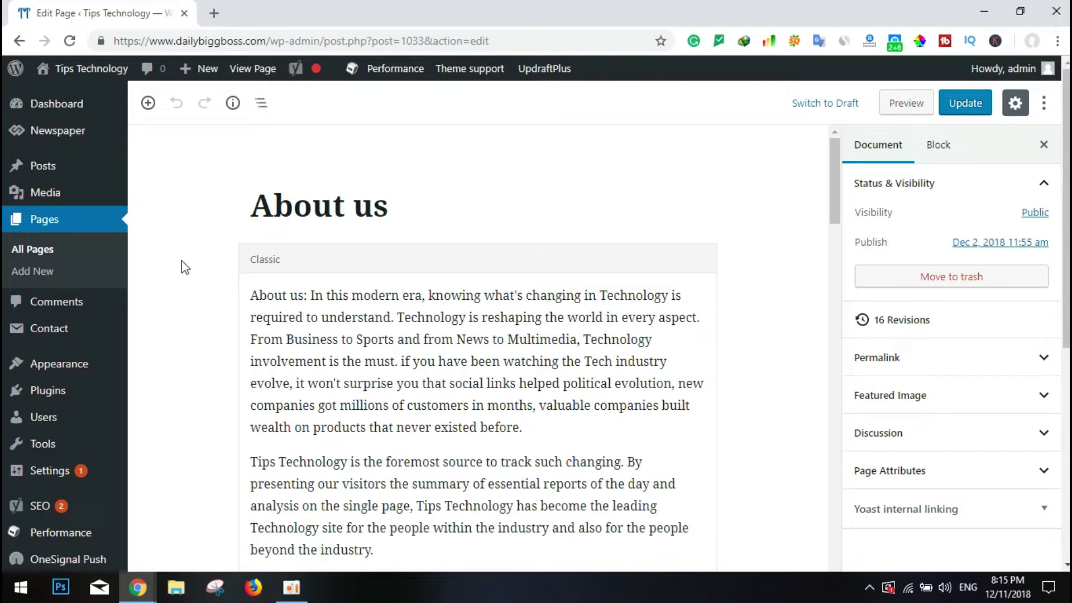
Step: Return to the dashboard and examine the admin navigation entries, collapsing and re-expanding the navigation once
mouse_move(65, 108)
left_click(41, 114)
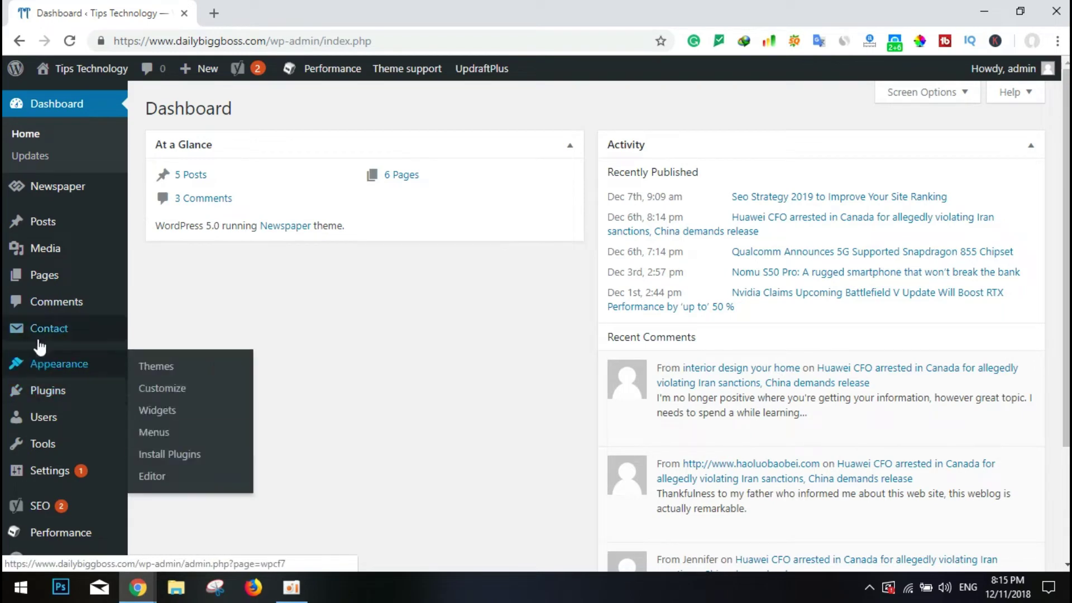
mouse_move(33, 469)
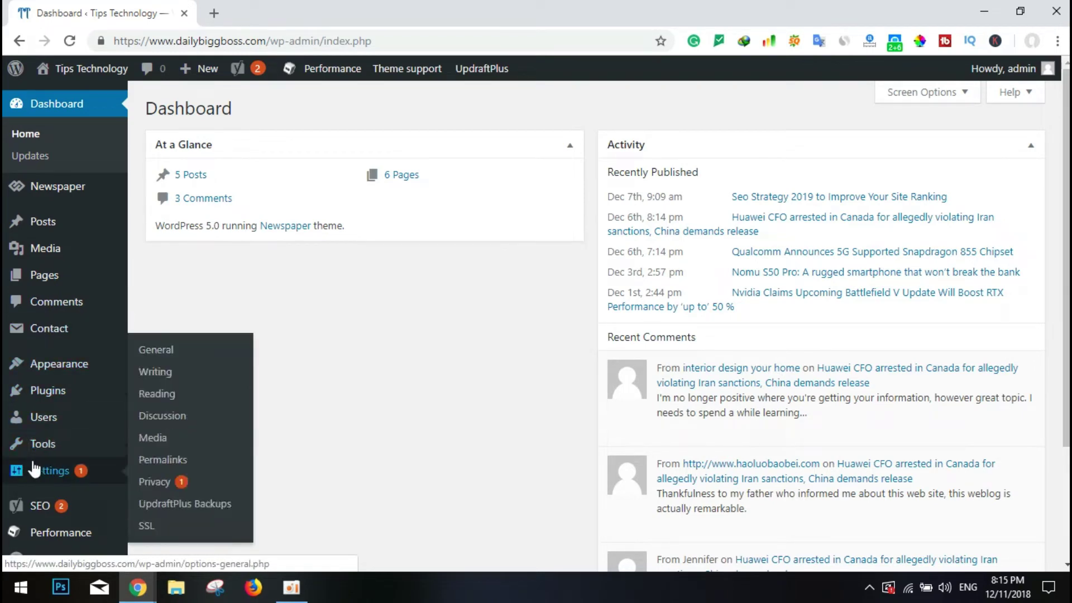
mouse_move(48, 530)
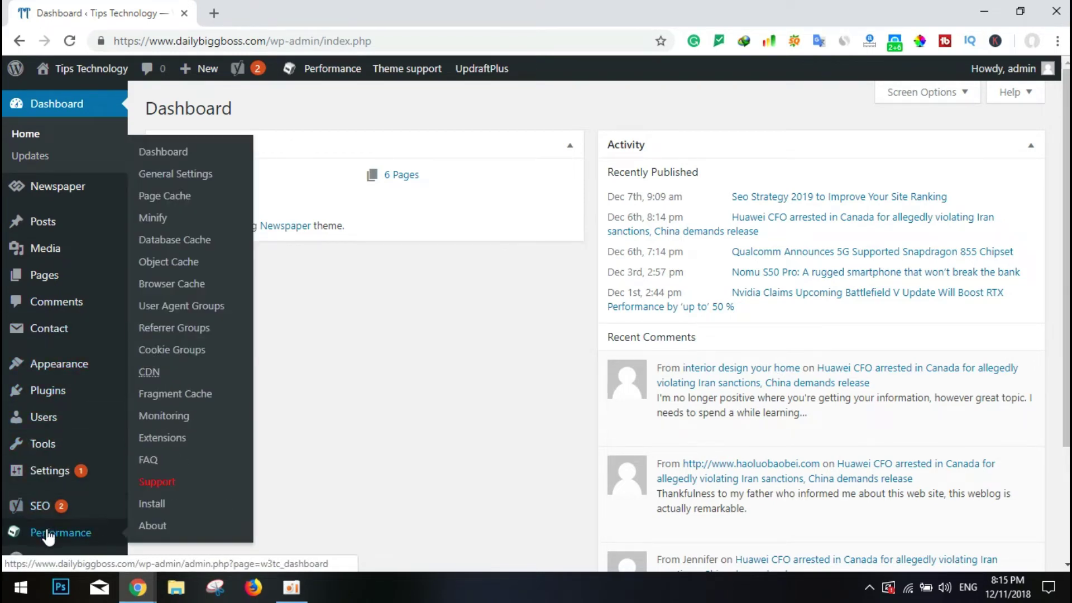
scroll(50, 533, "down", 1)
scroll(48, 533, "down", 3)
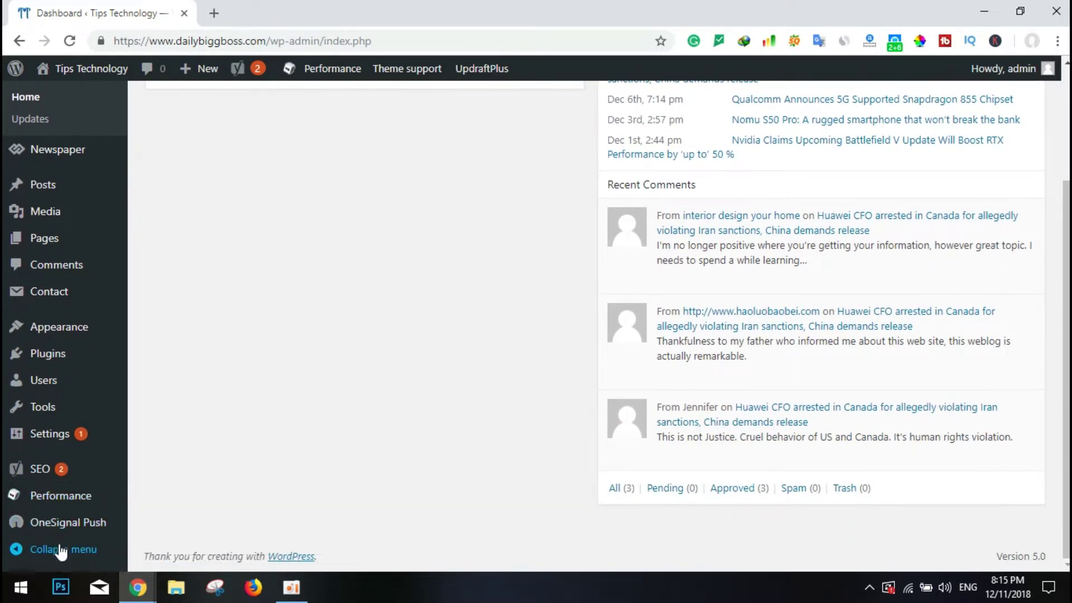
left_click(60, 549)
left_click(11, 546)
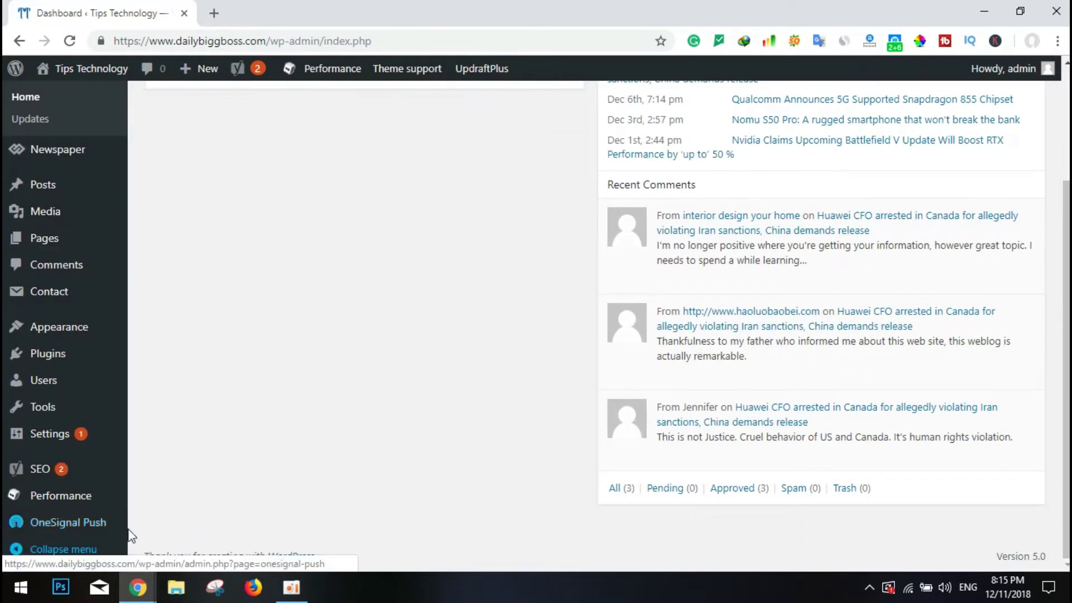
mouse_move(99, 419)
scroll(96, 419, "up", 3)
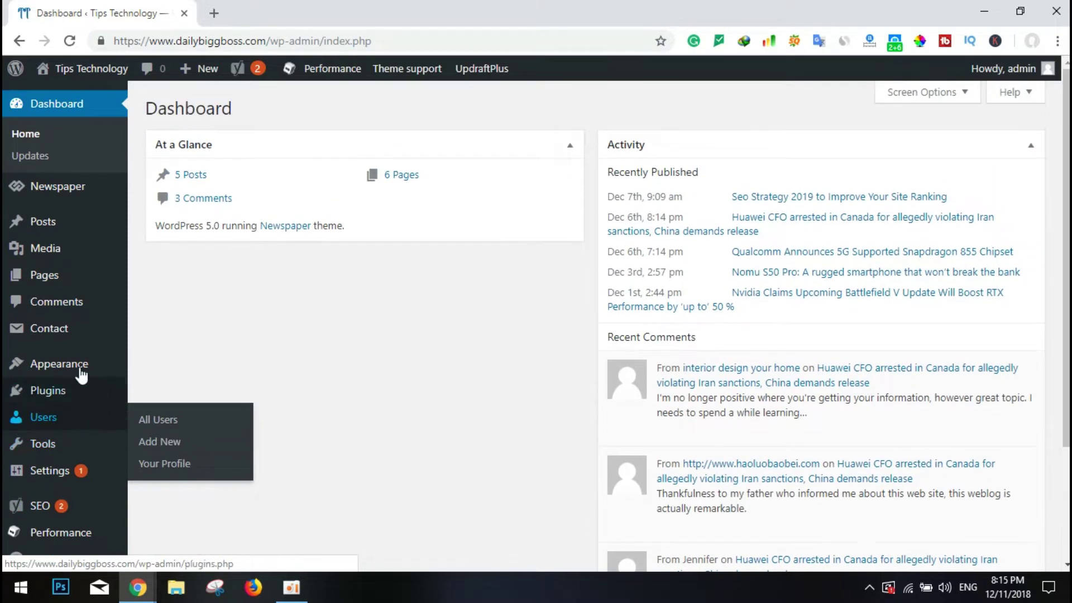
Step: View the media library and the list of all posts
left_click(54, 252)
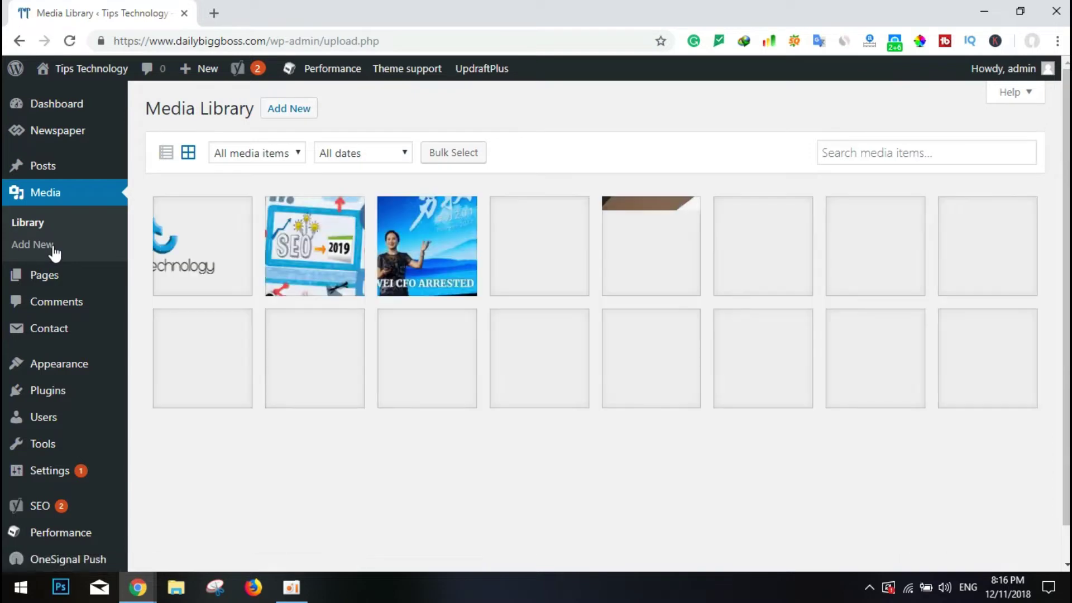
left_click(44, 193)
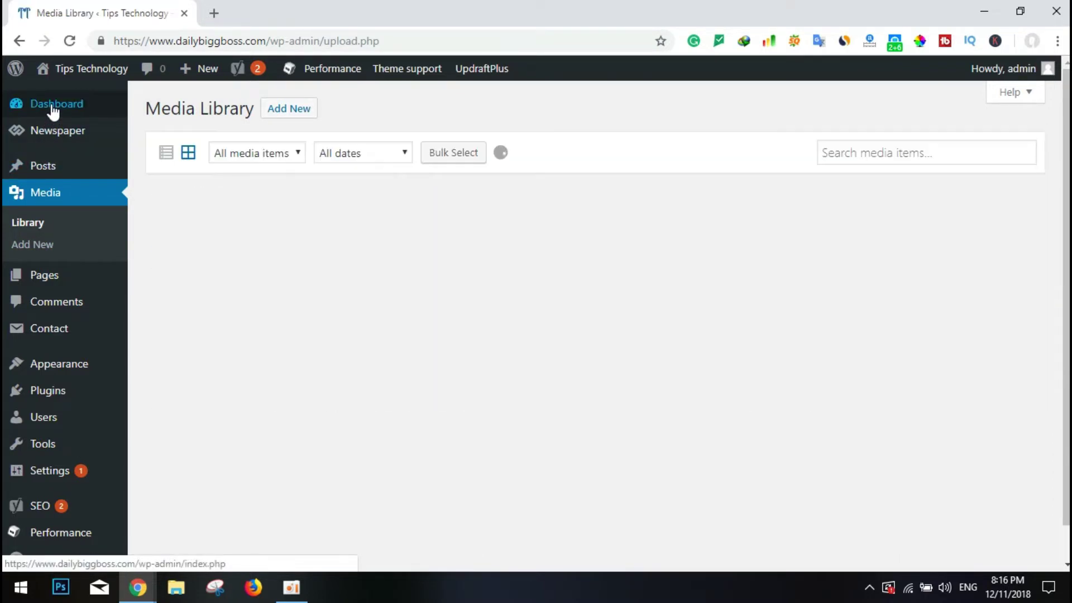
mouse_move(42, 168)
left_click(47, 170)
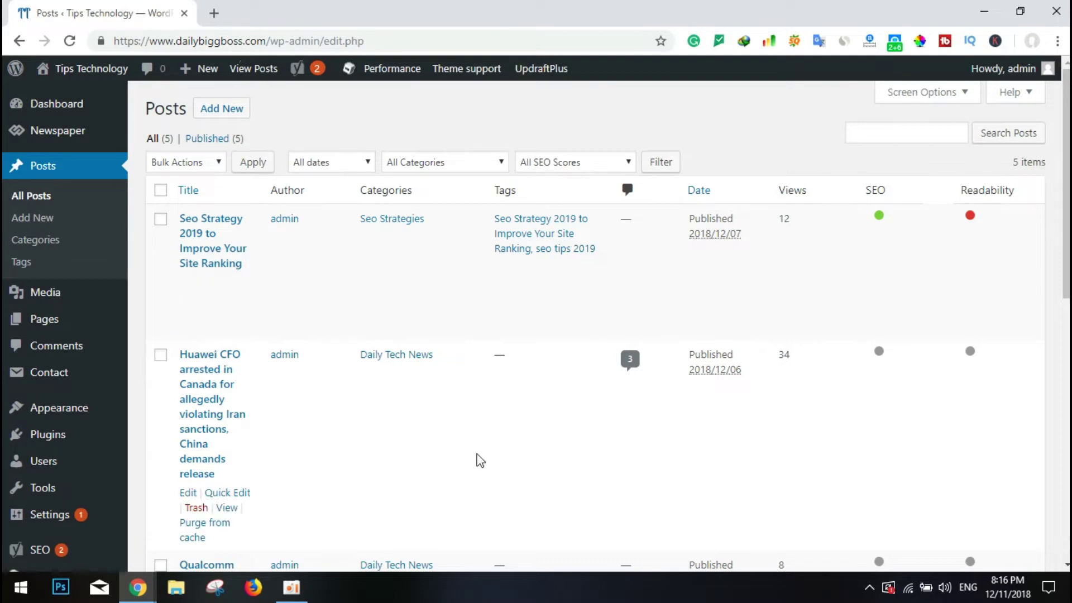
scroll(477, 458, "down", 10)
scroll(143, 179, "up", 10)
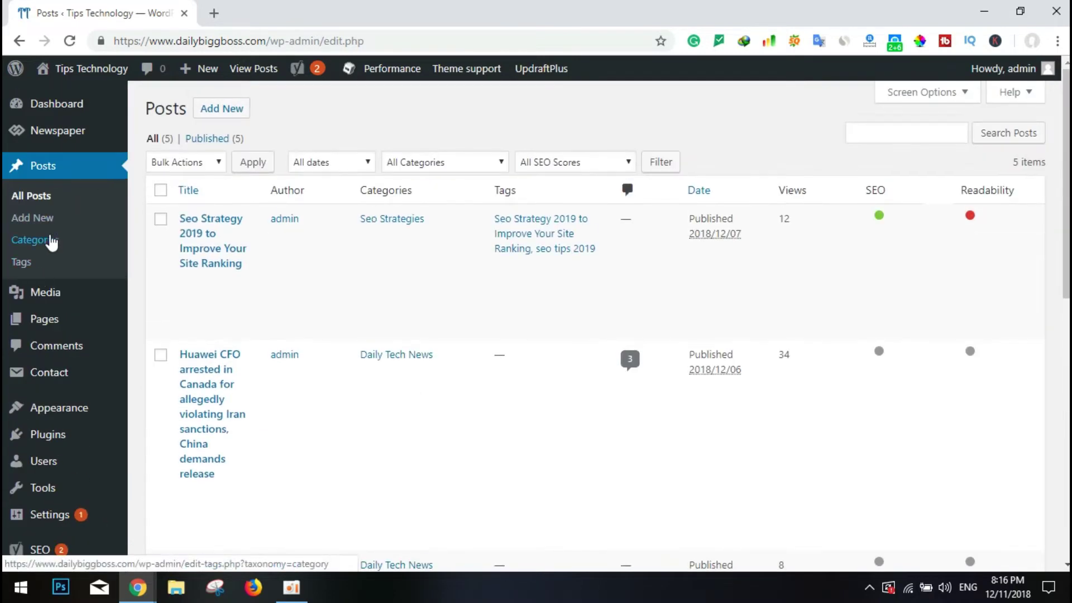
Step: Open the post categories and look through the existing category list
left_click(52, 240)
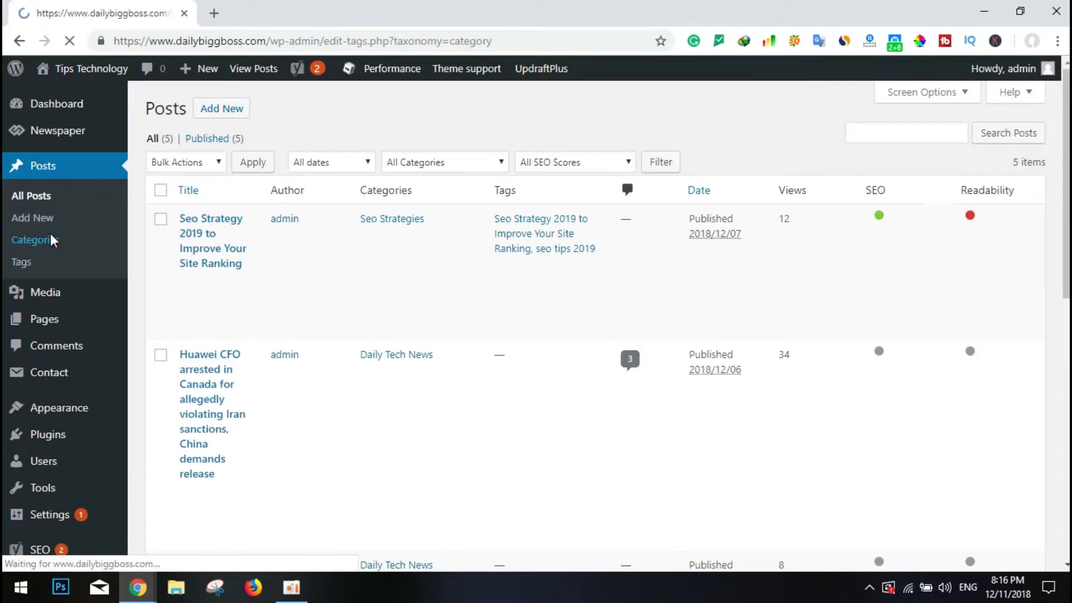
scroll(574, 404, "down", 15)
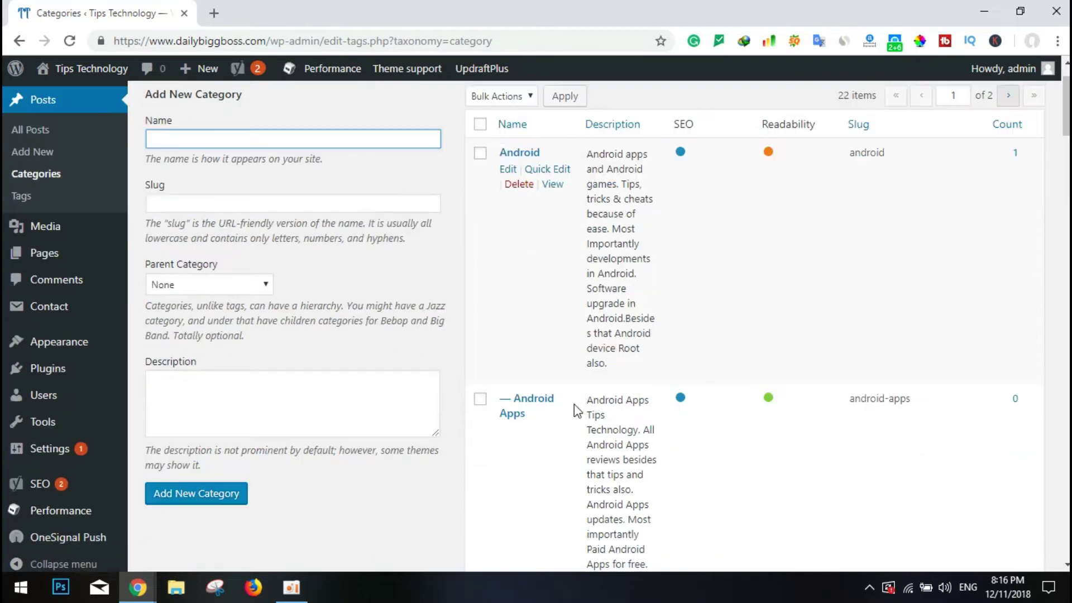
scroll(574, 403, "down", 9)
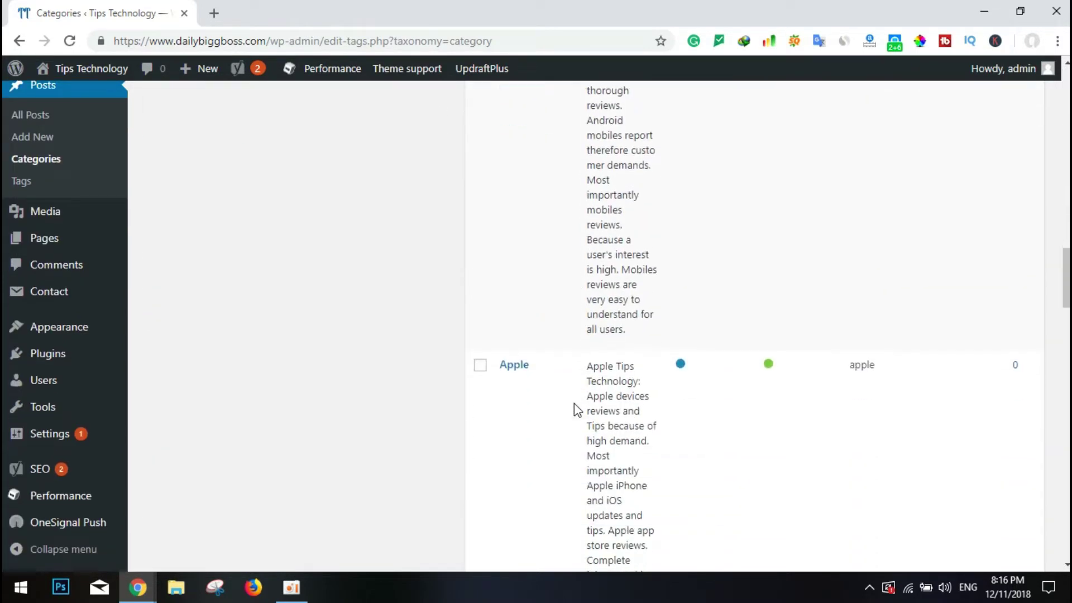
scroll(354, 412, "up", 20)
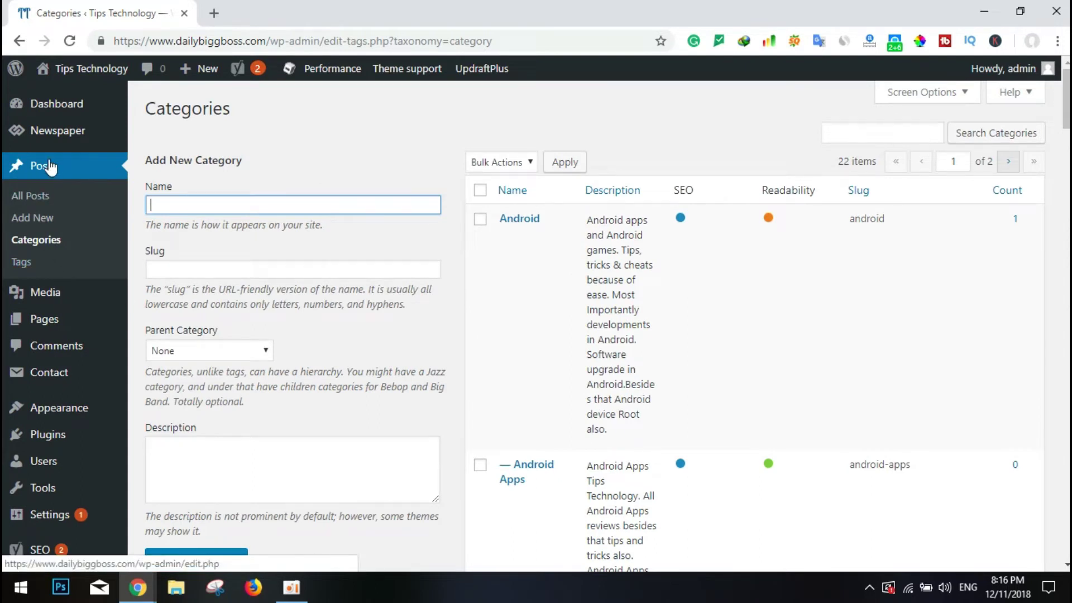
Step: Create a new blank post in the block editor and place the cursor in its title
left_click(38, 224)
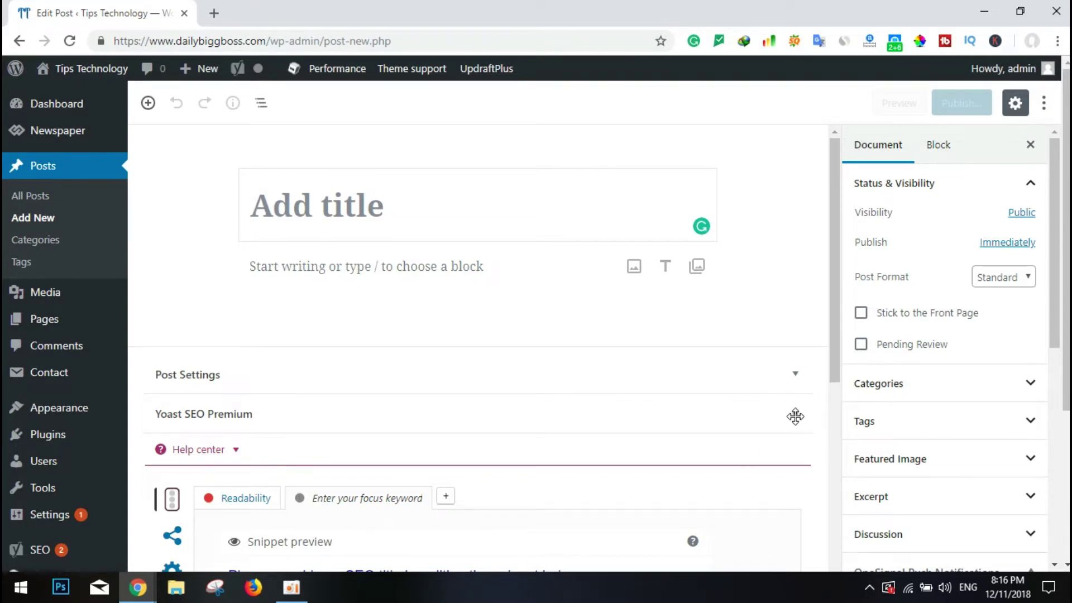
scroll(761, 485, "down", 1)
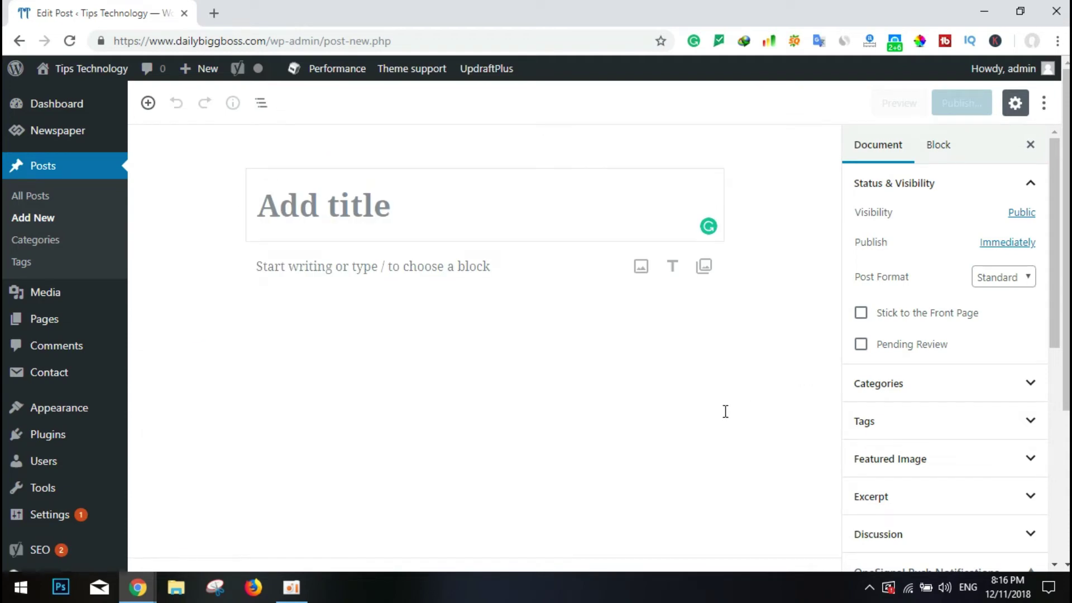
left_click(476, 241)
left_click(216, 15)
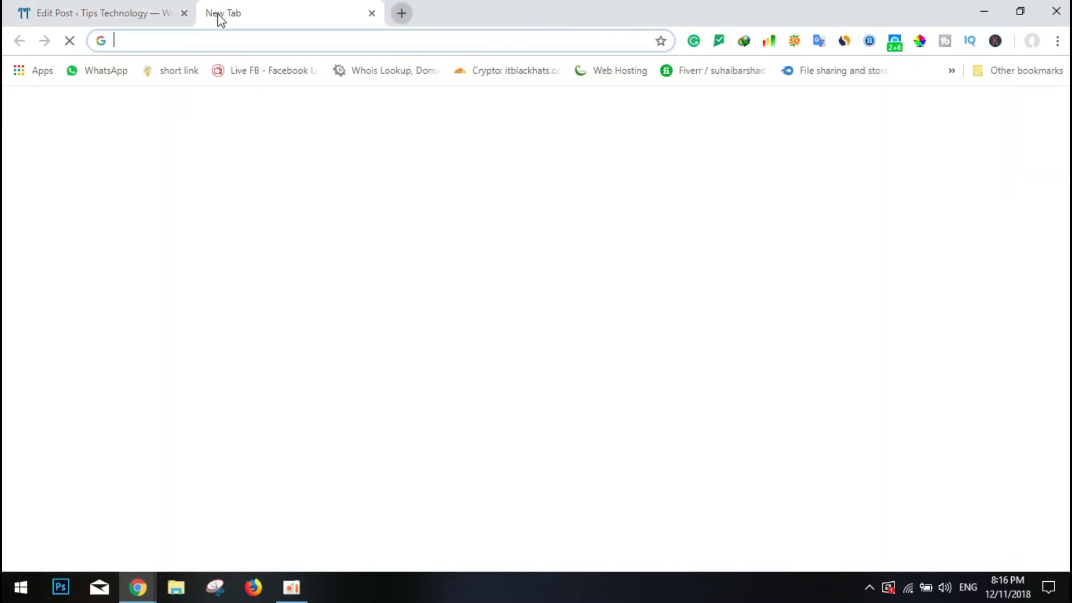
type("p")
key("Return")
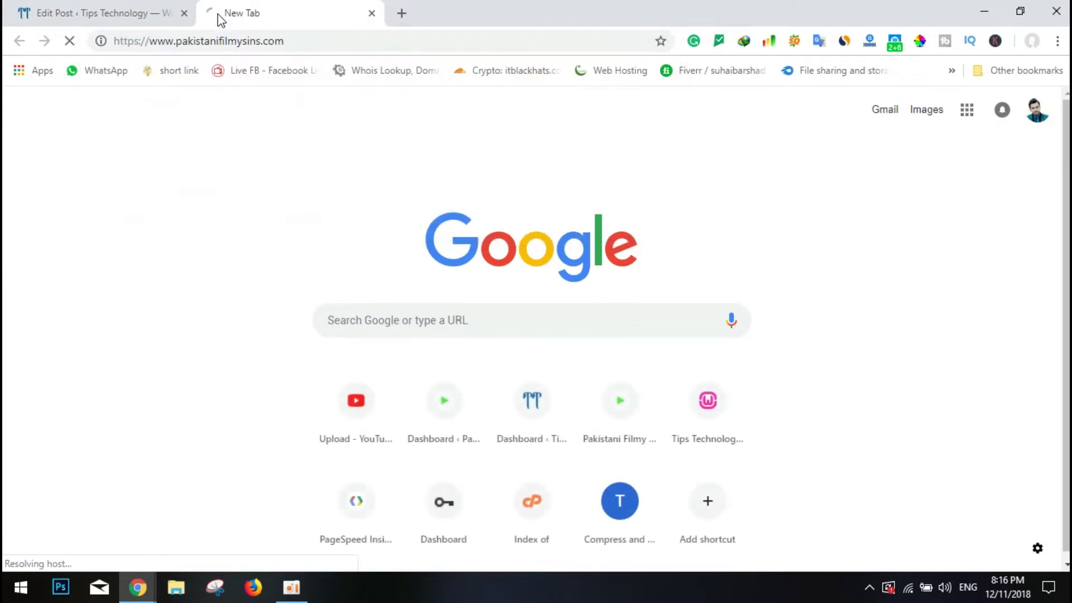
left_click(69, 41)
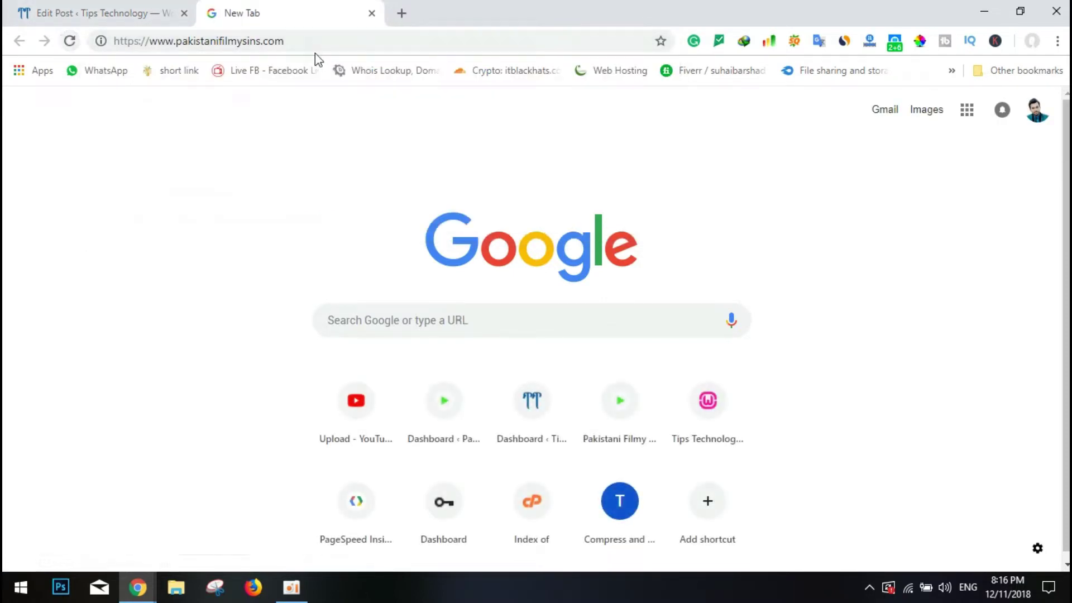
left_click(321, 40)
left_click(320, 40)
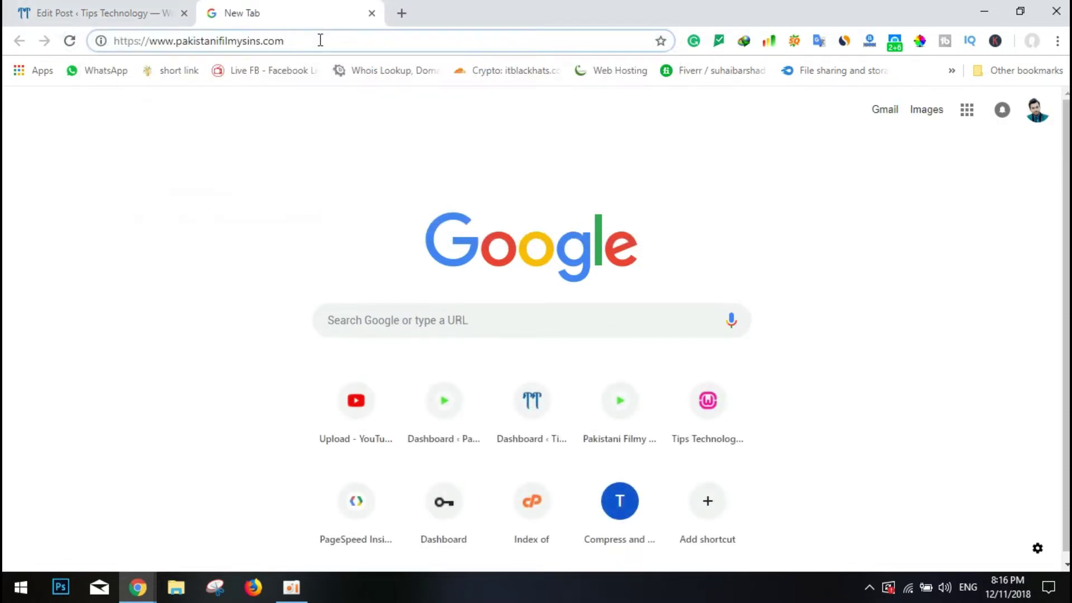
type("/wp-admin")
key("Return")
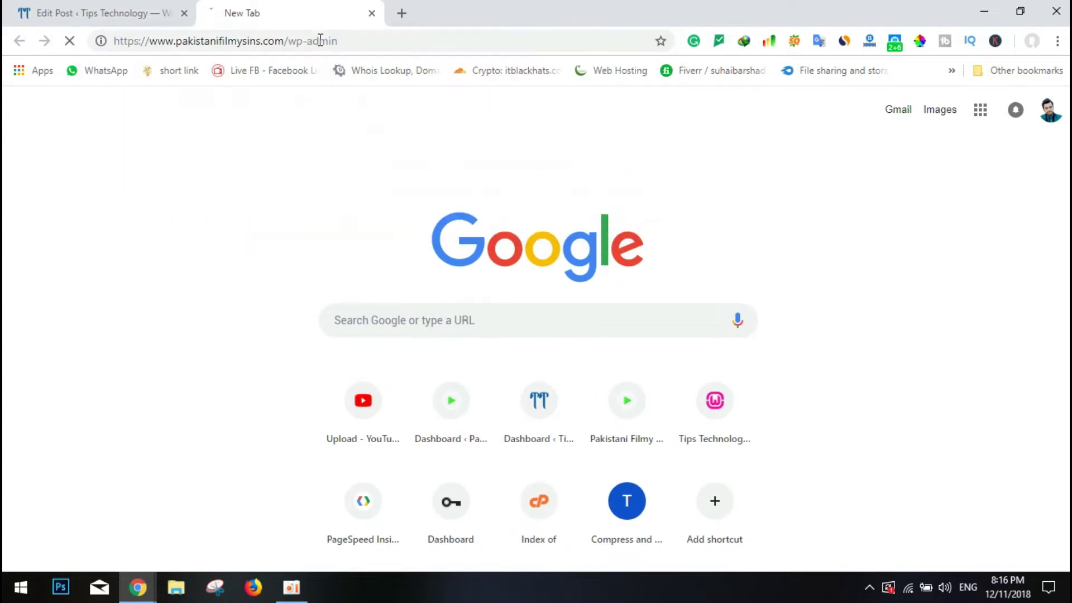
Step: Open a new blank post on the Pakistani Filmy Sins site to view its classic editor
left_click(140, 11)
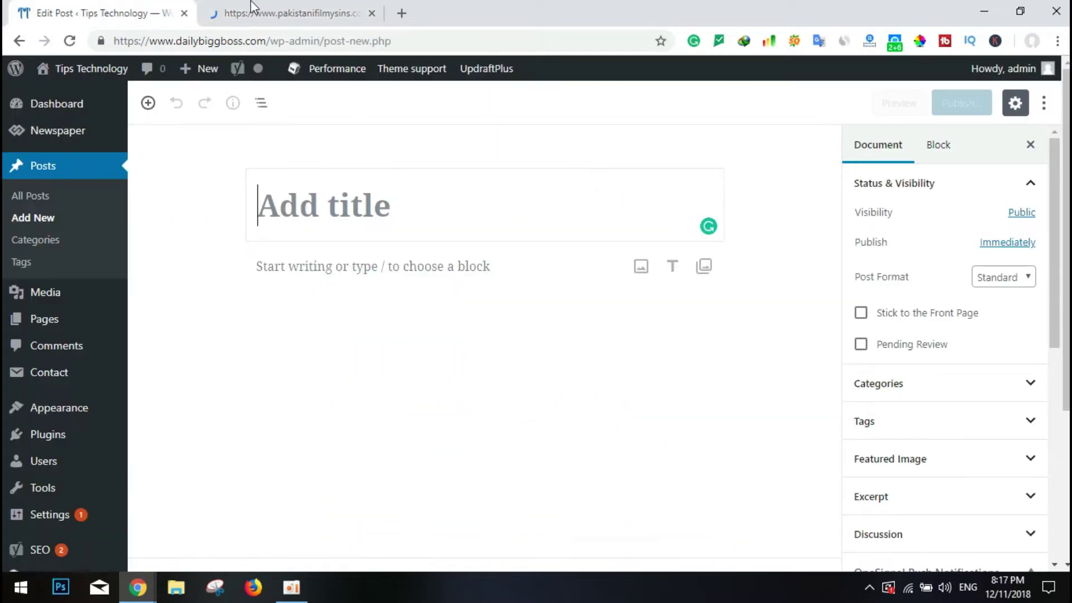
left_click(279, 12)
mouse_move(48, 196)
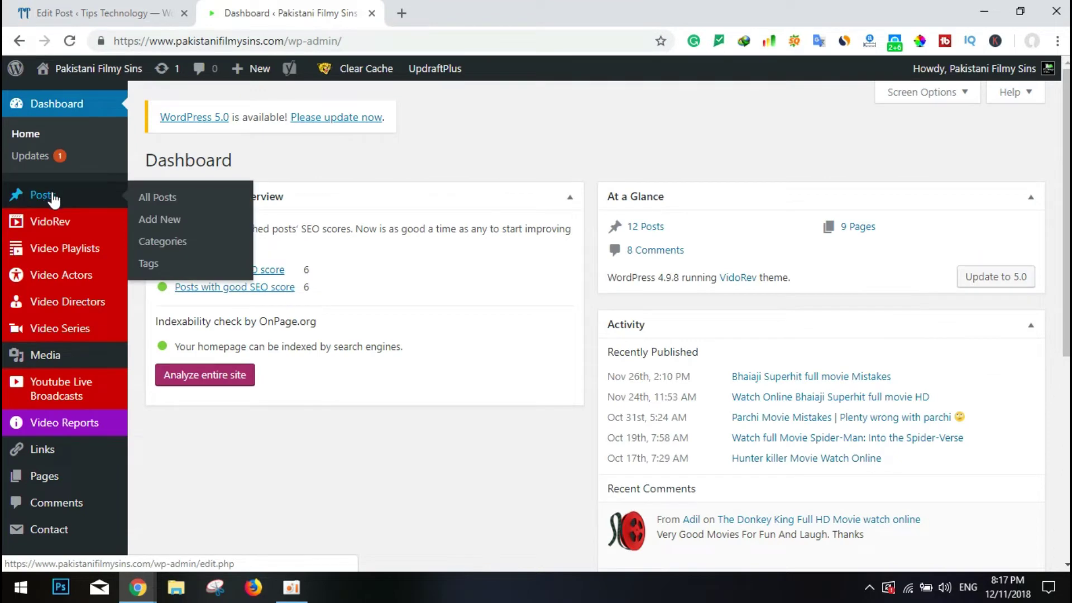
left_click(176, 226)
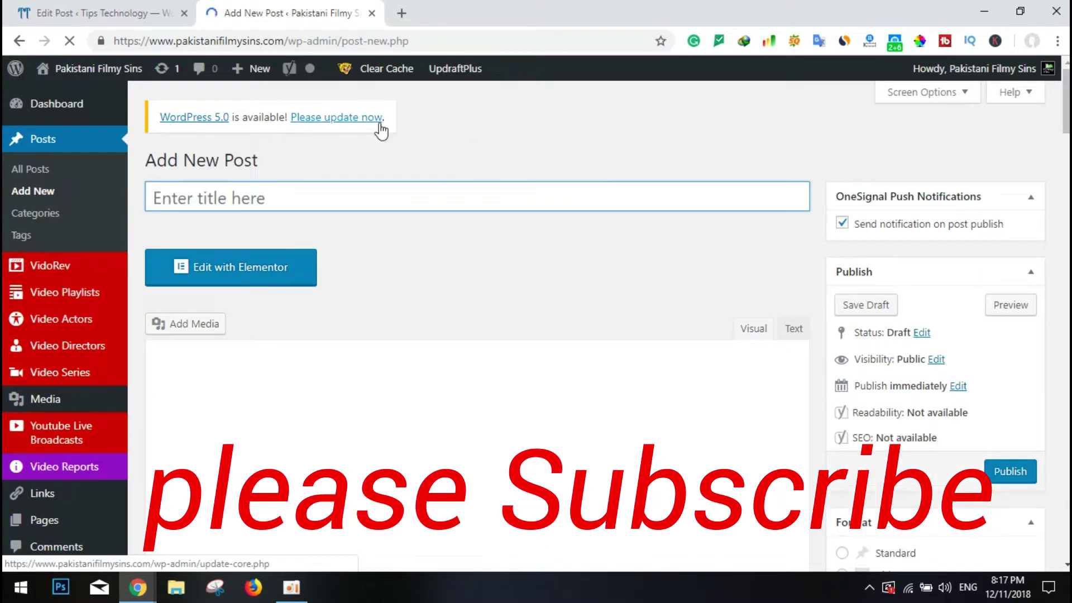
Step: Compare the blank posts on both sites, and enter "title" as the title of the block editor post on Tips Technology
scroll(470, 230, "down", 1)
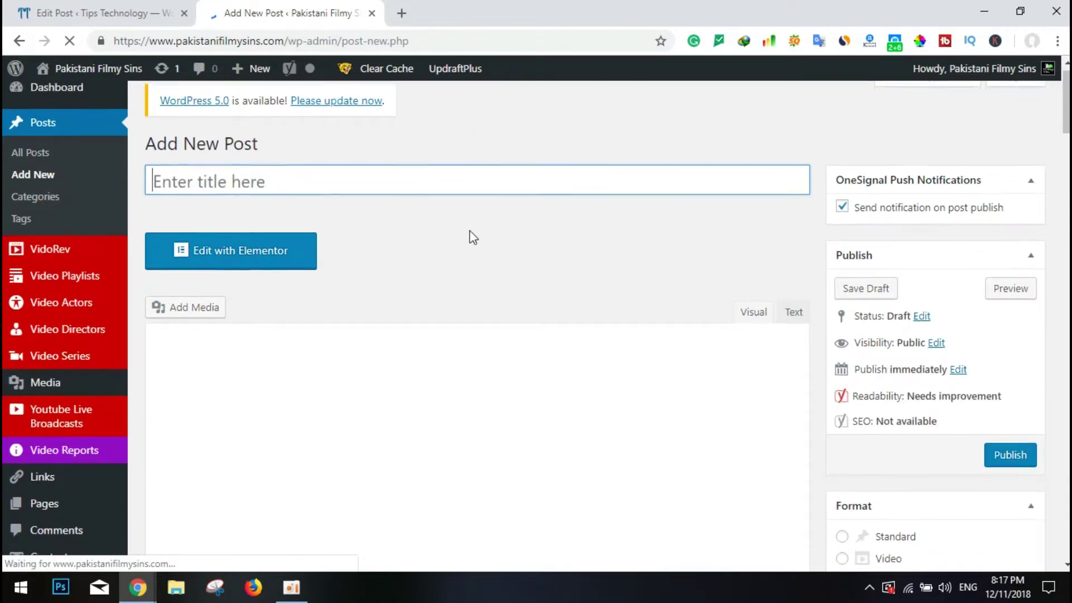
left_click(117, 8)
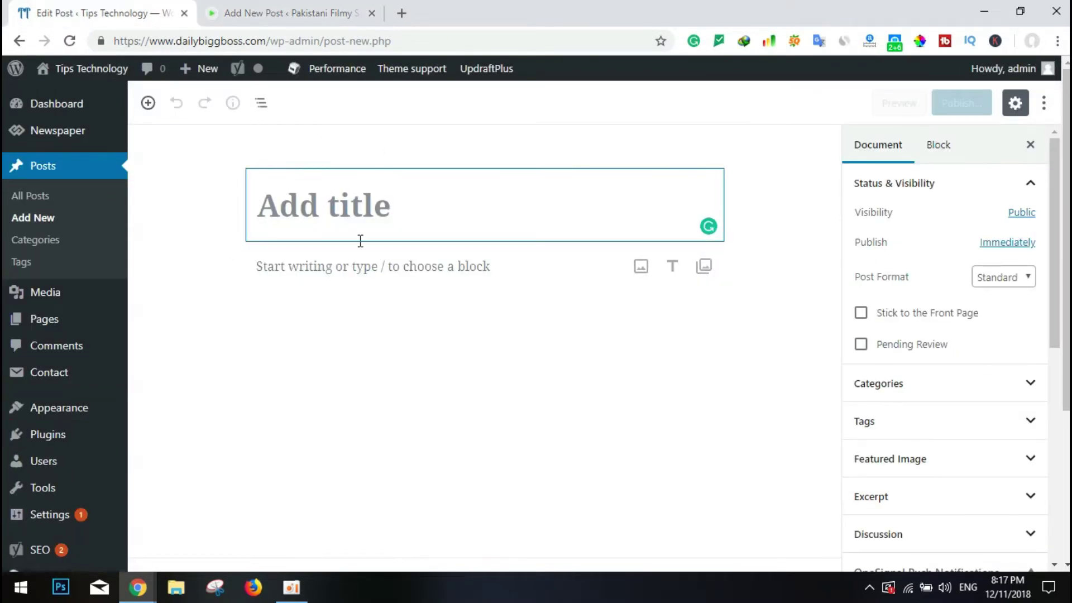
left_click(279, 8)
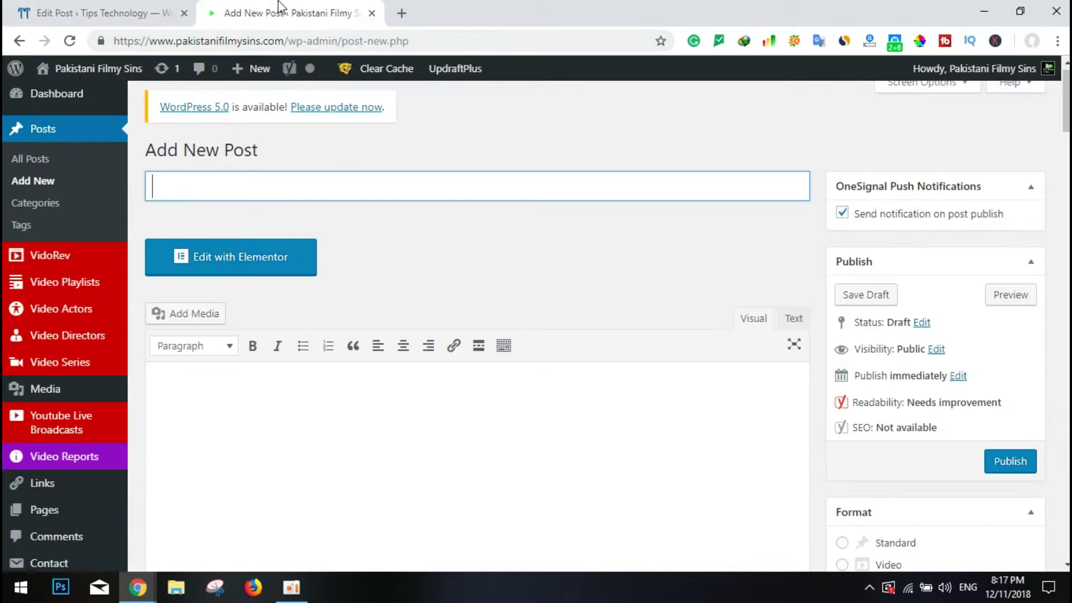
left_click(107, 8)
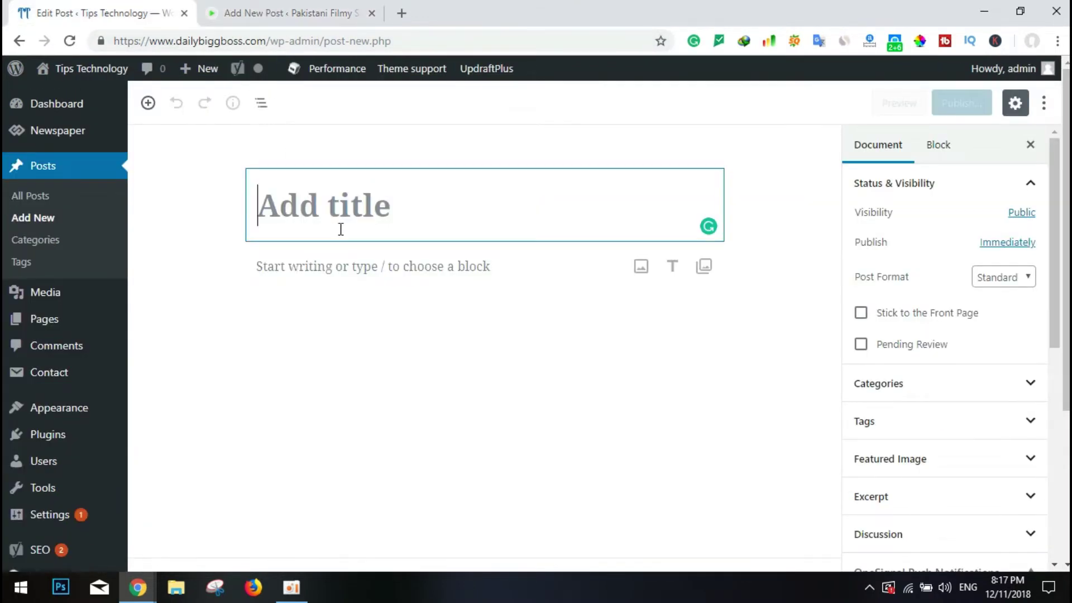
left_click(287, 205)
type("title")
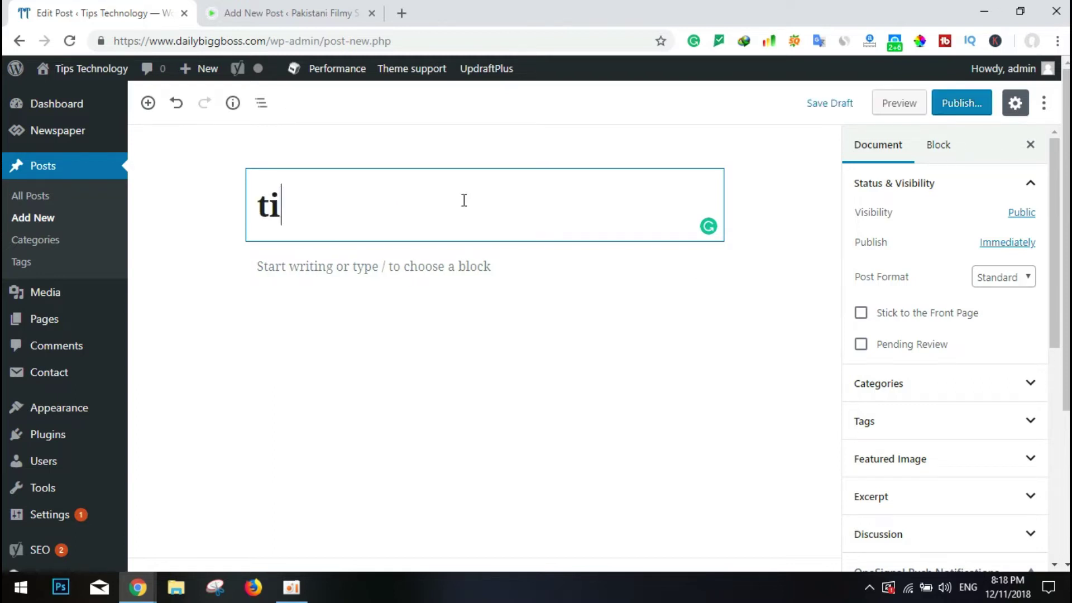
Step: On the Pakistani Filmy Sins site, enter "title" as the classic editor post's title and "dfladjflajsdl" as its body text
left_click(293, 7)
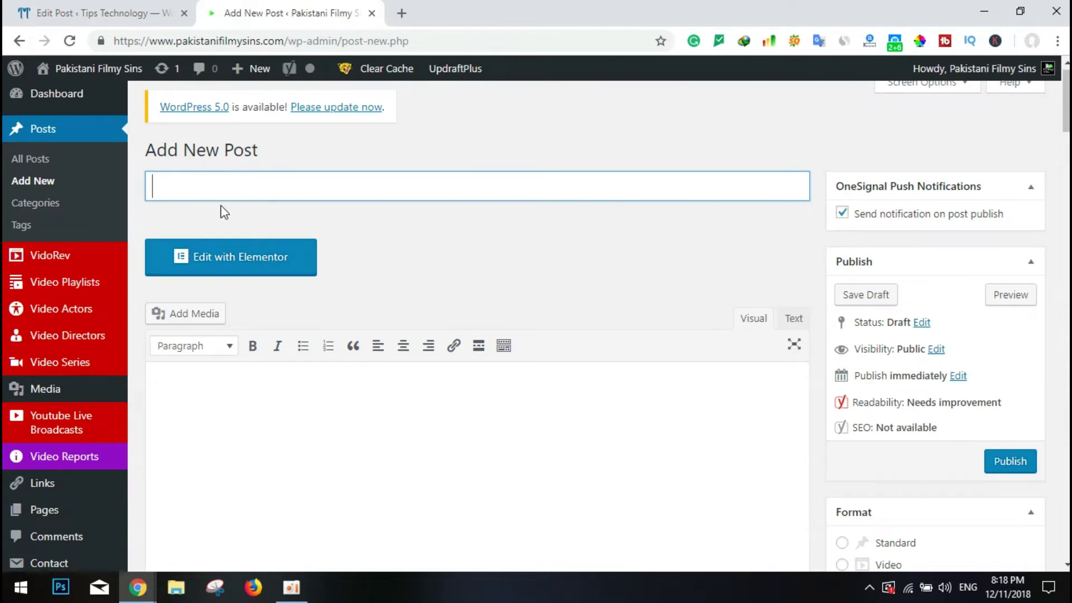
left_click(234, 188)
type("title")
scroll(291, 376, "down", 4)
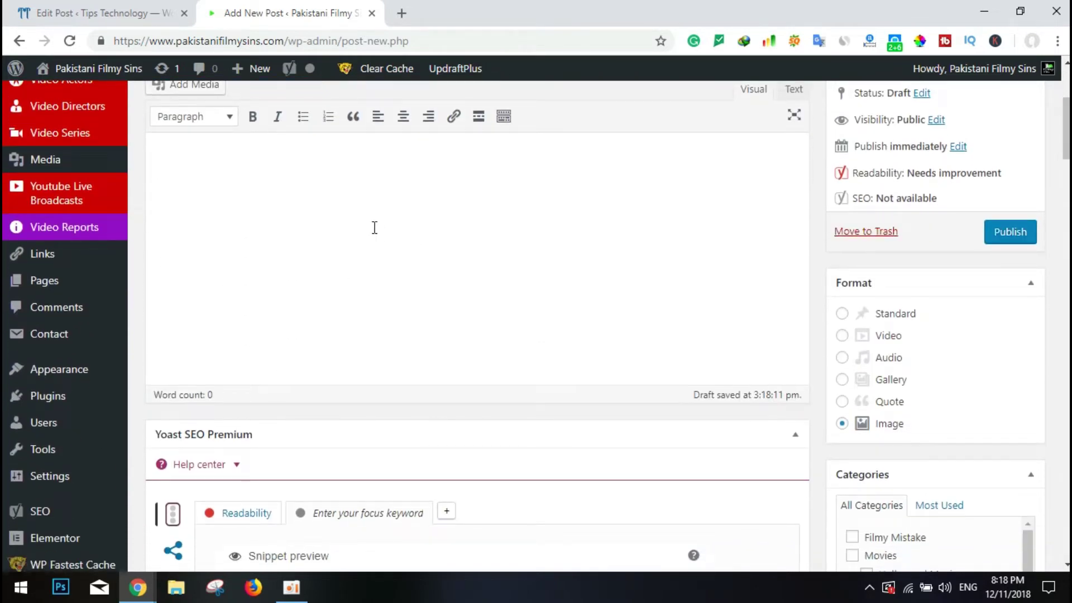
left_click(436, 247)
type("dfladjflajsdl")
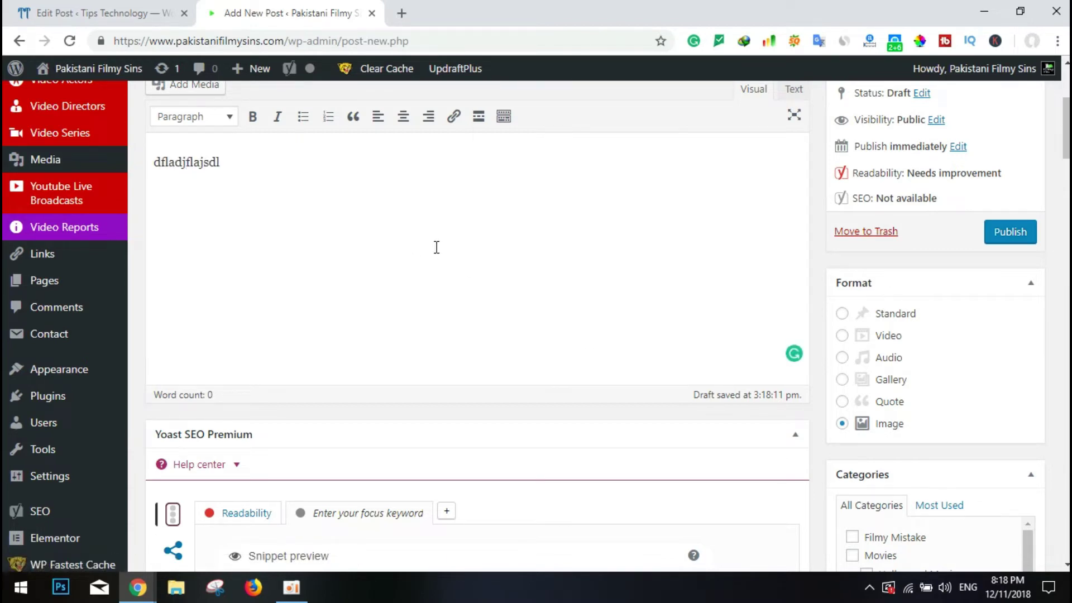
Step: Compare the title areas of the block editor and classic editor posts, ending on the Tips Technology post
left_click(101, 13)
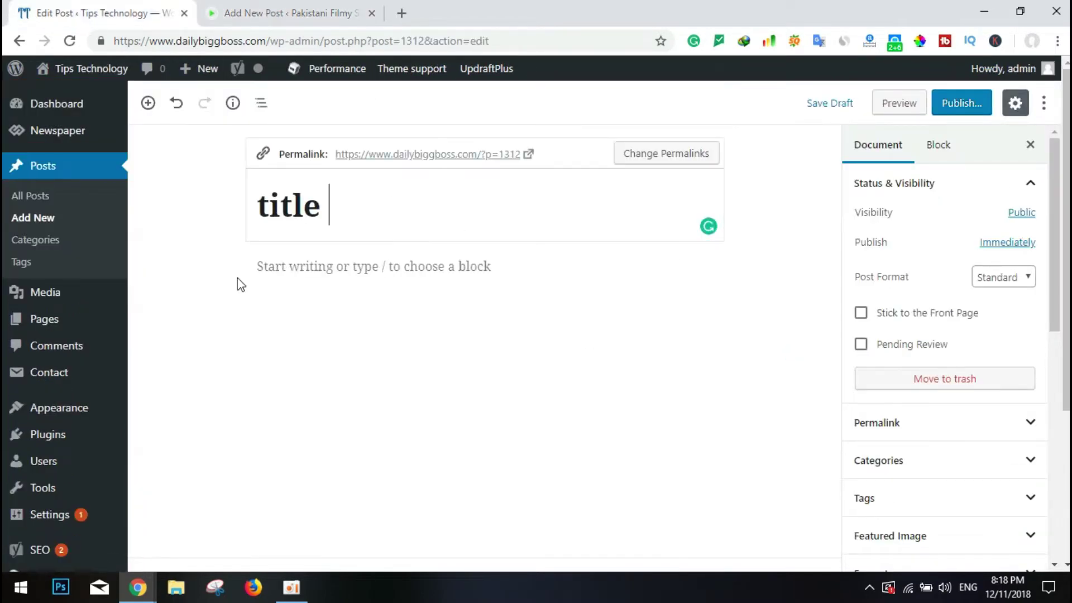
left_click(399, 206)
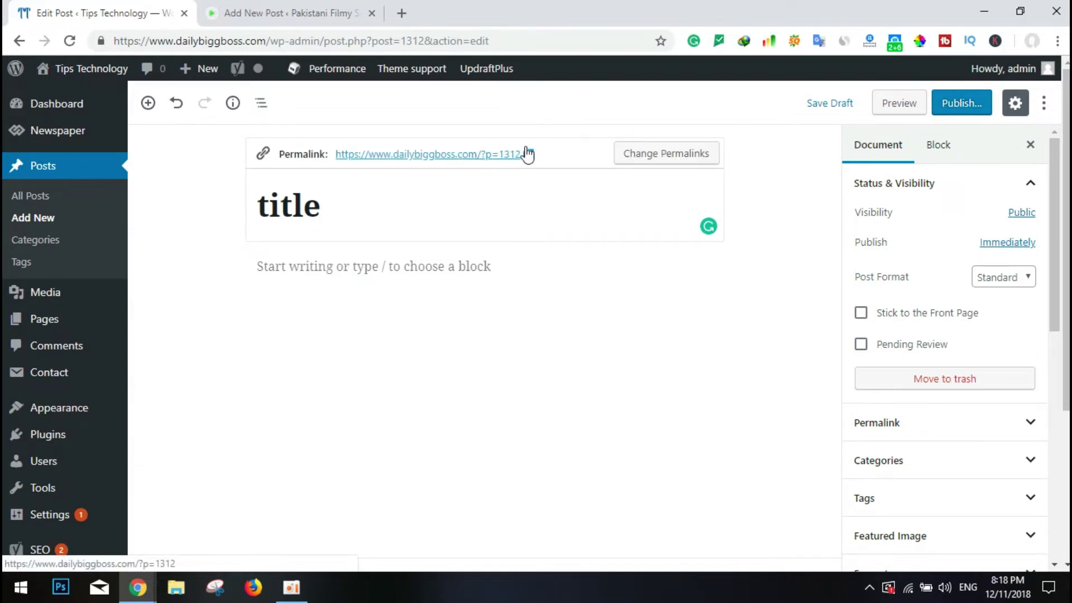
left_click(335, 12)
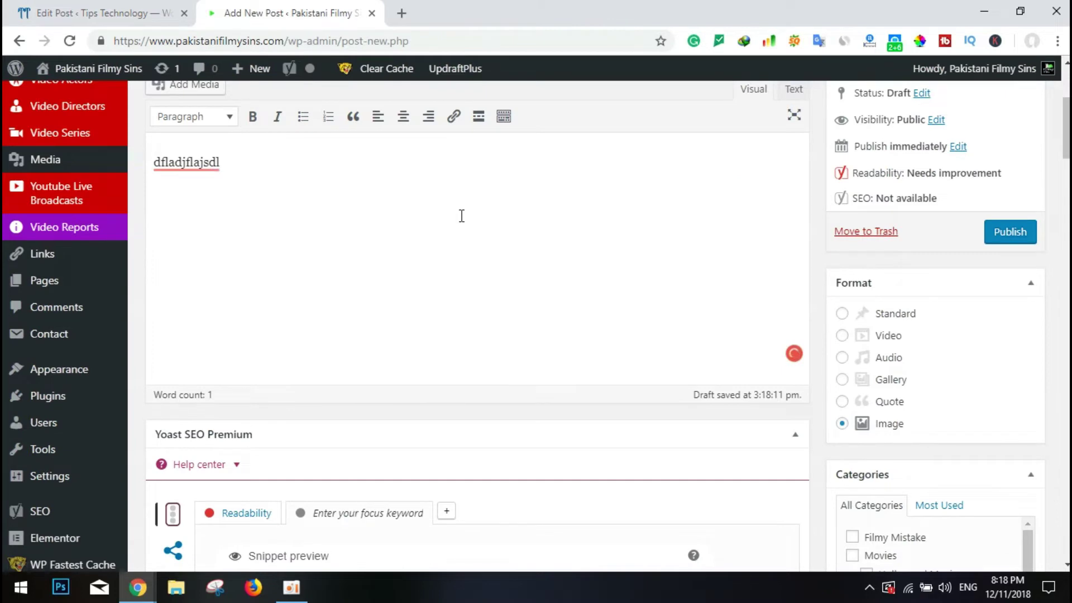
scroll(670, 247, "up", 4)
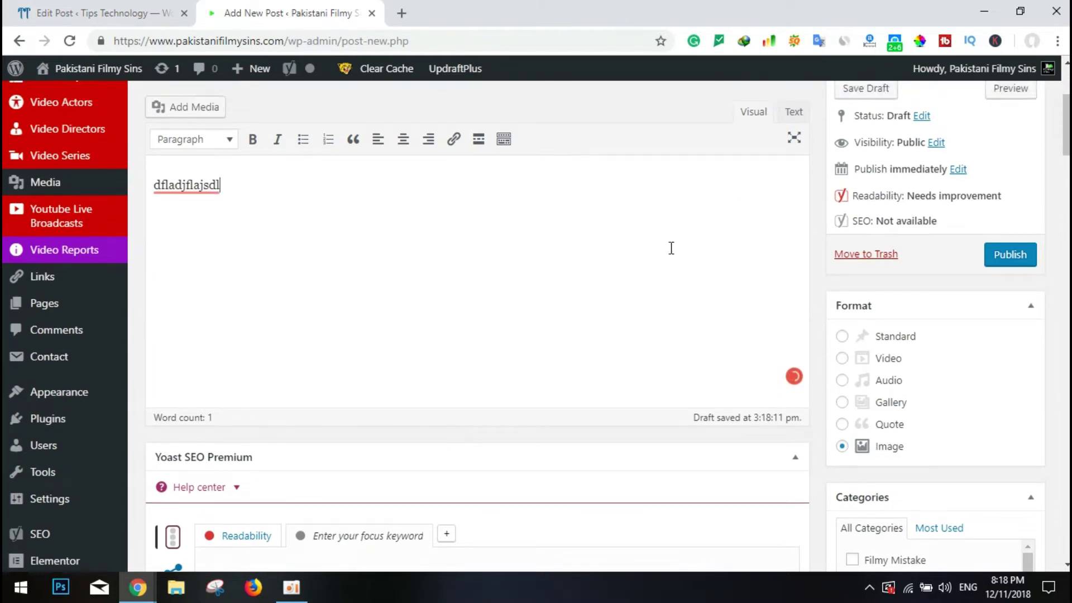
left_click(222, 202)
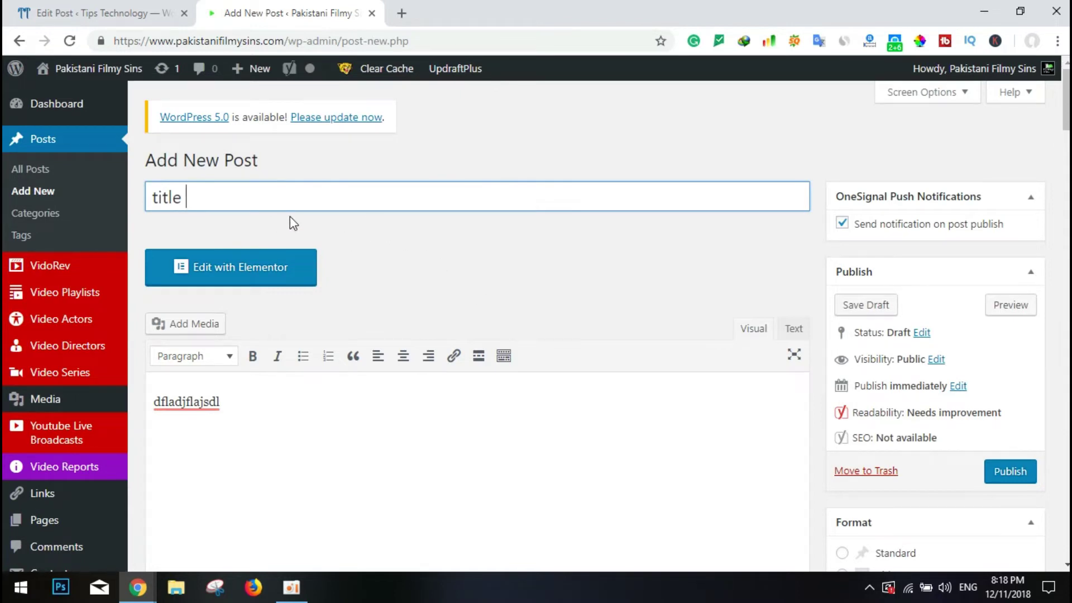
left_click(134, 13)
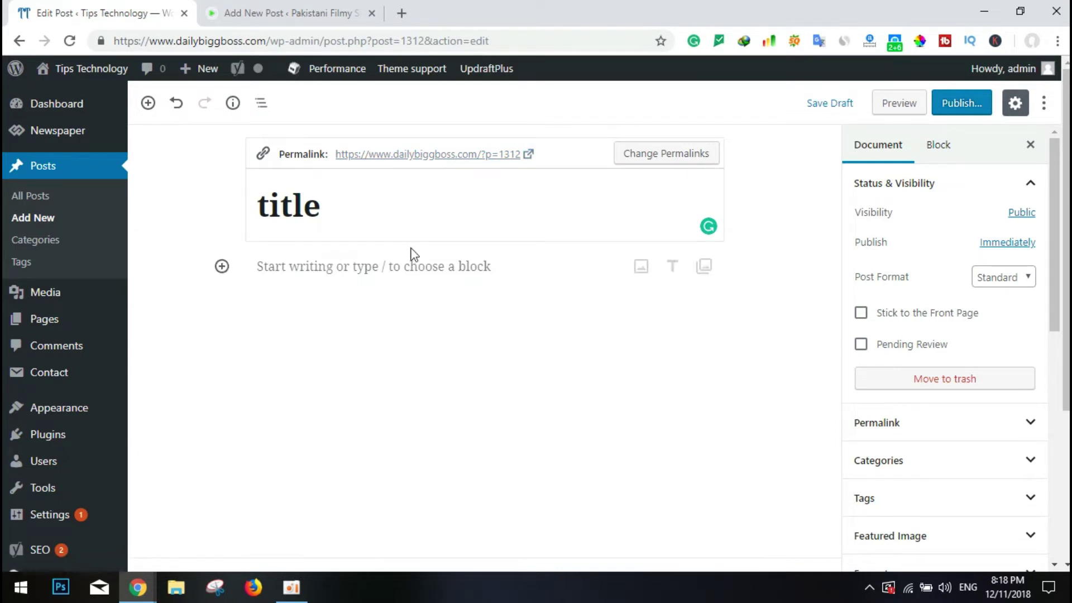
Step: Browse the available block types below the post title and insert a Media & Text block from the layout elements
left_click(370, 280)
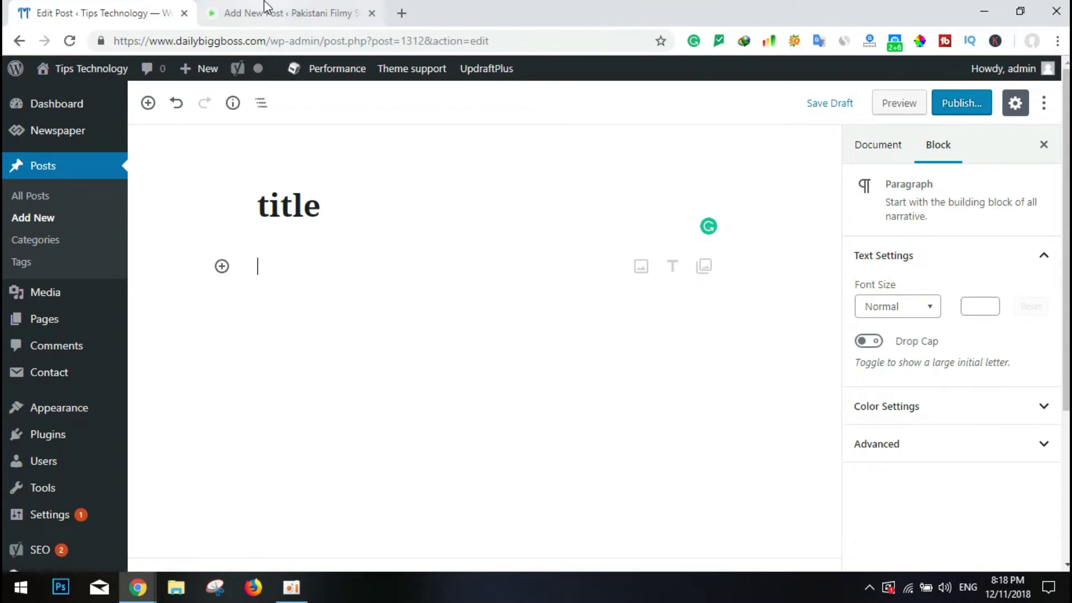
left_click(222, 267)
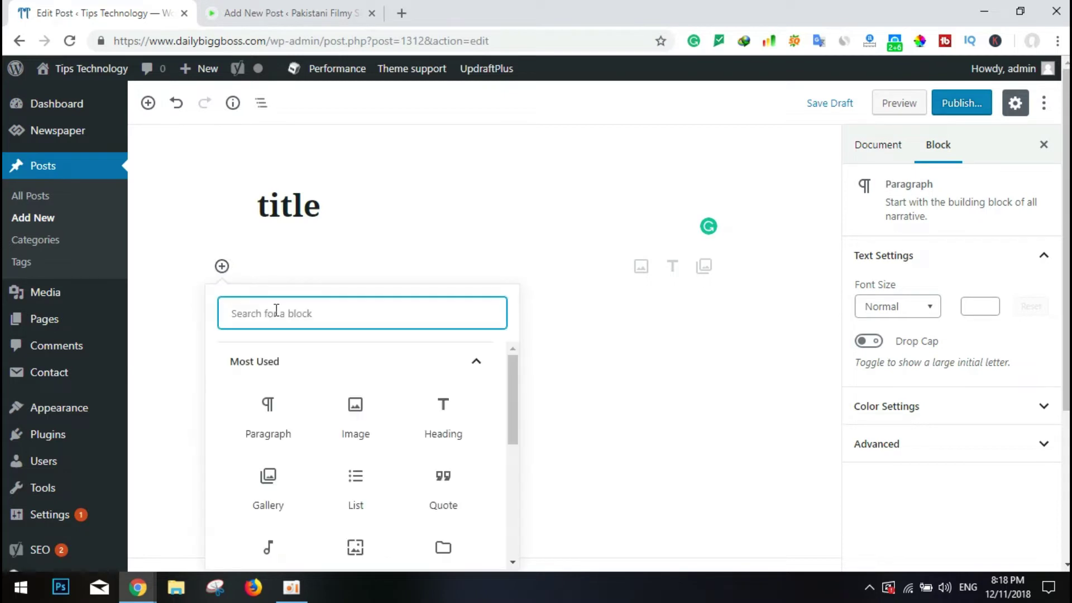
scroll(420, 423, "down", 1)
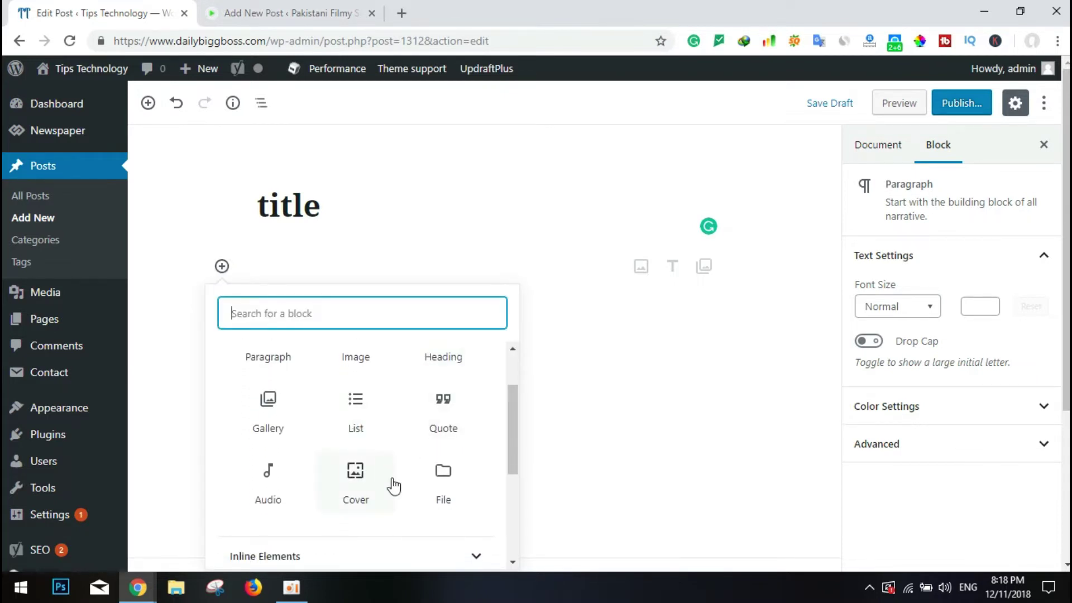
scroll(394, 486, "down", 2)
scroll(433, 440, "down", 1)
left_click(429, 474)
scroll(430, 478, "down", 2)
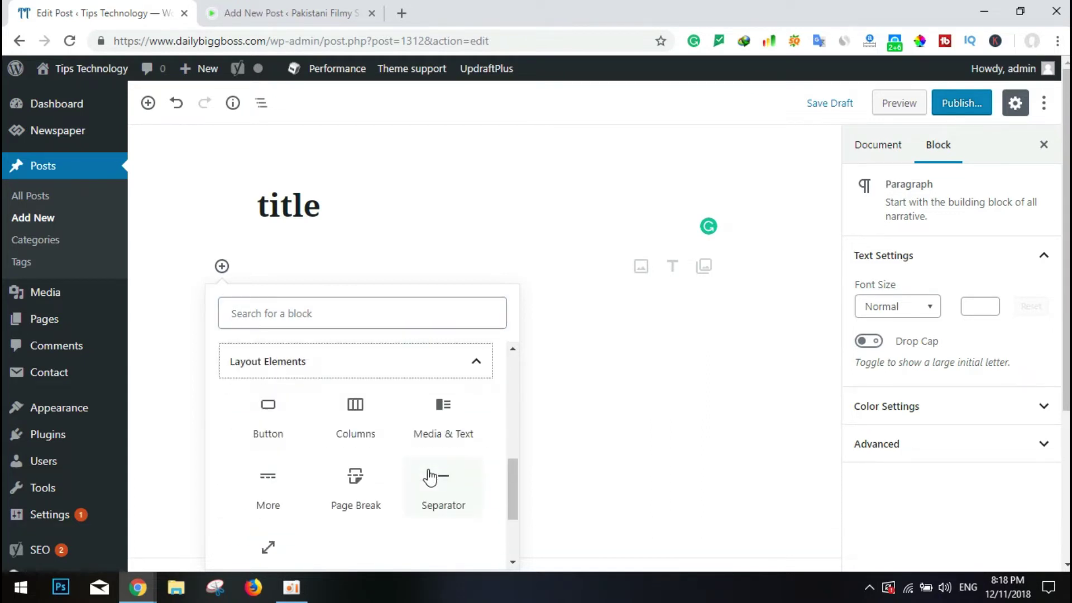
scroll(291, 494, "down", 3)
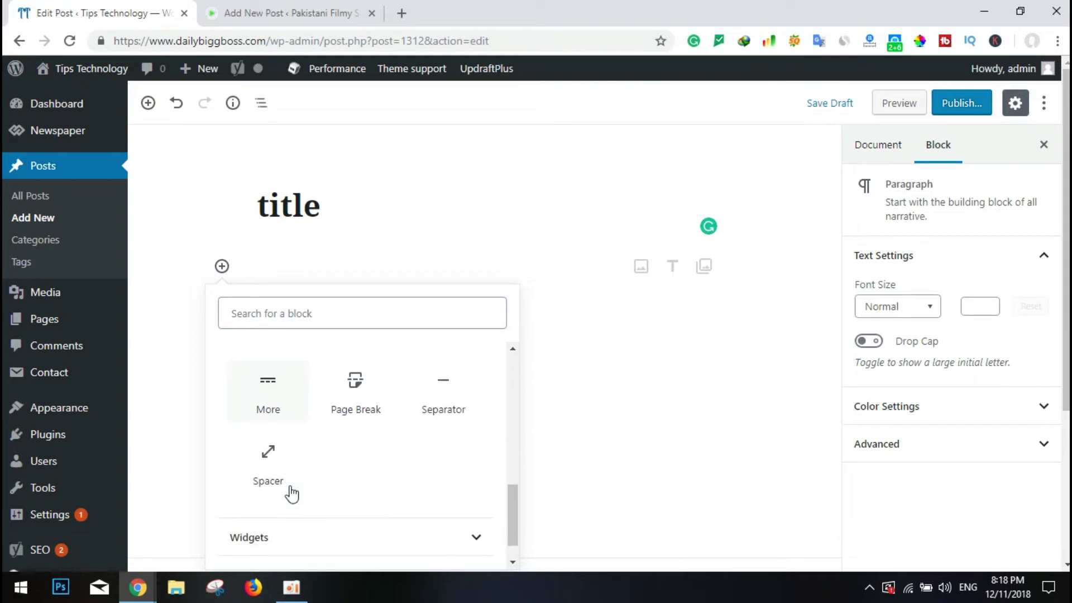
scroll(460, 423, "up", 3)
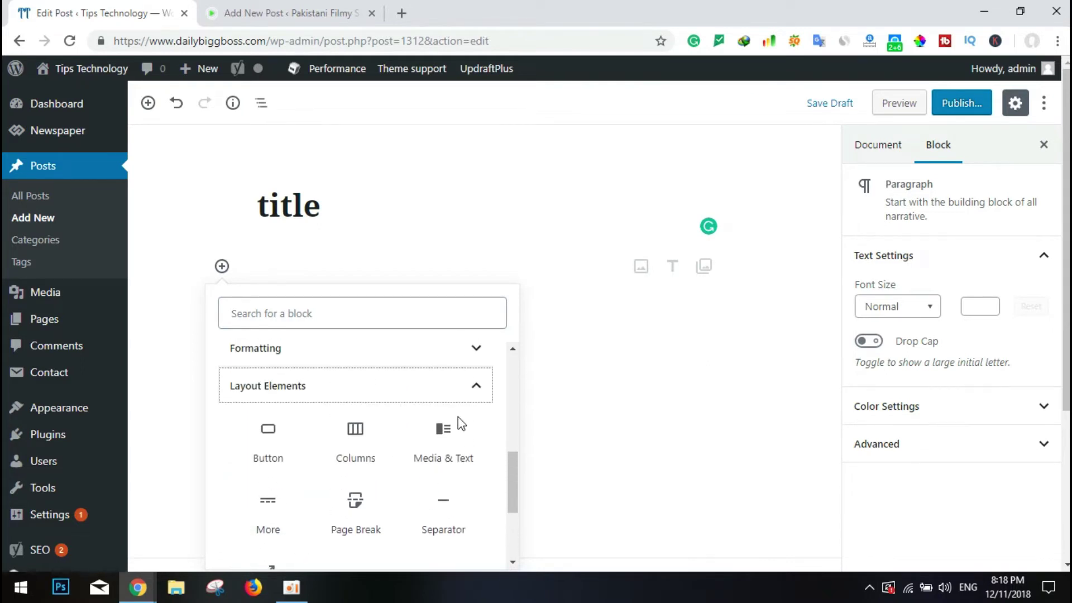
left_click(460, 424)
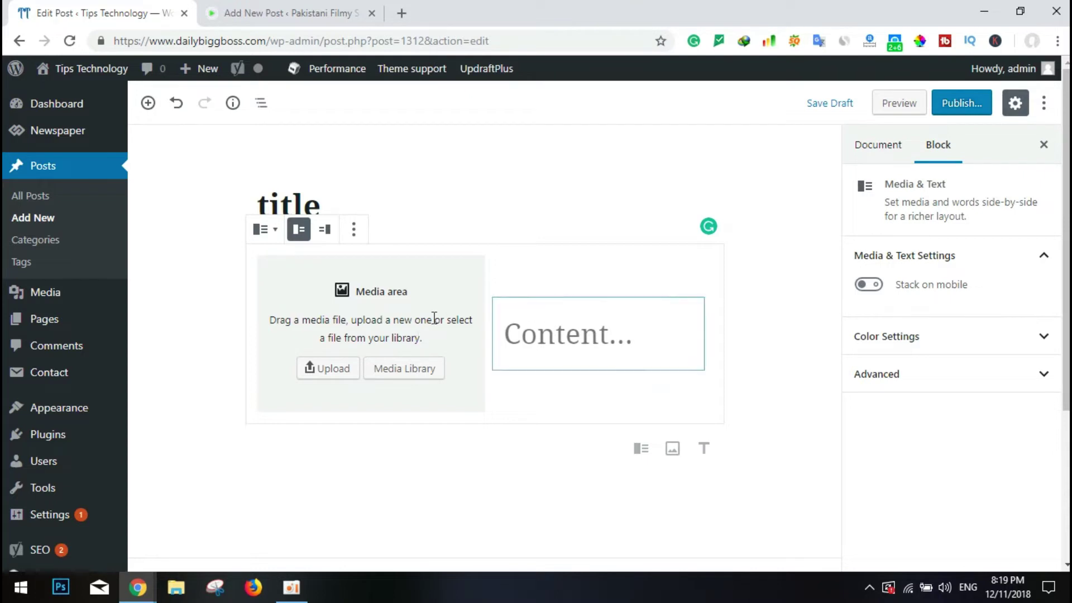
Step: Remove the content paragraph inside the Media & Text block, and remove the whole Media & Text block
left_click(567, 339)
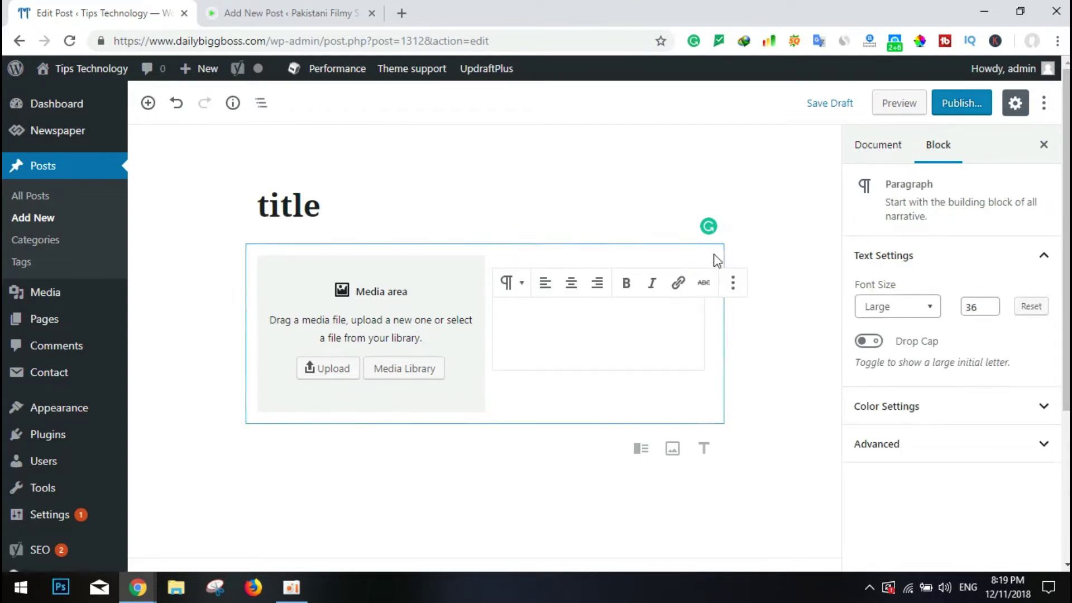
left_click(732, 283)
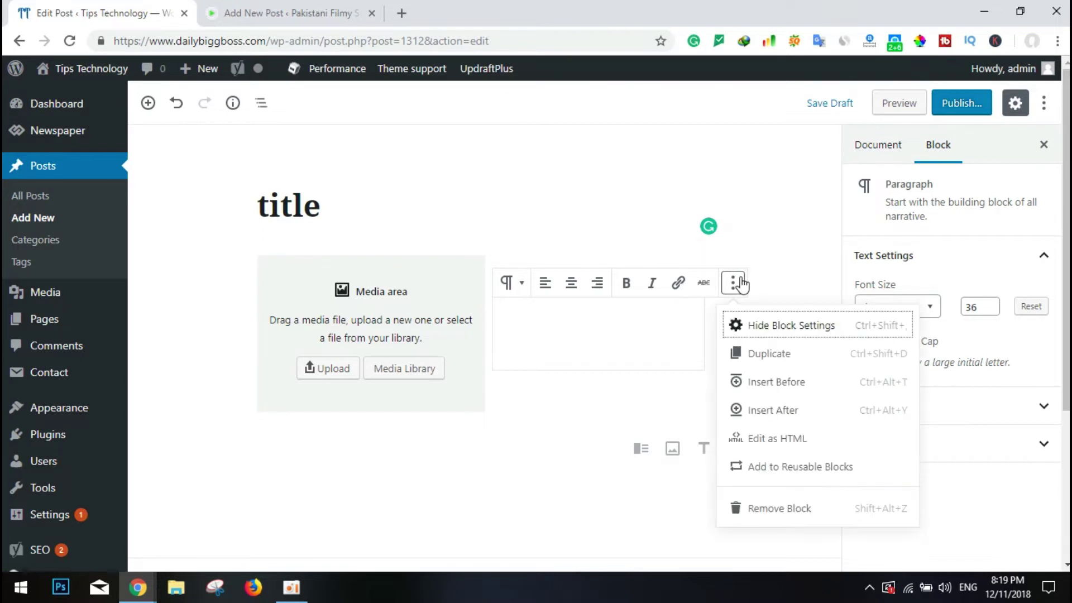
left_click(778, 508)
left_click(354, 230)
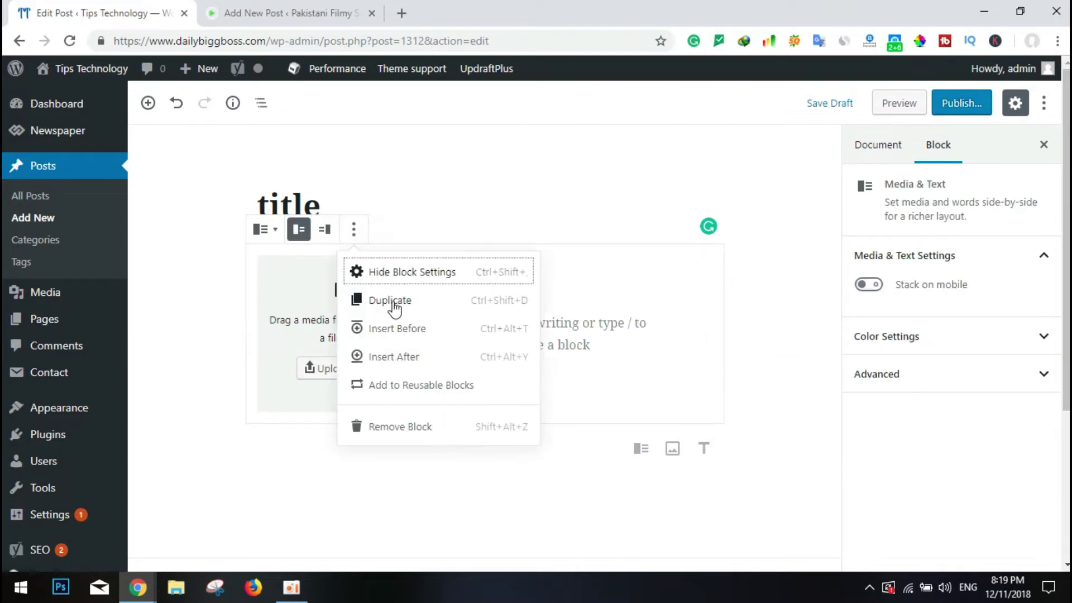
left_click(406, 426)
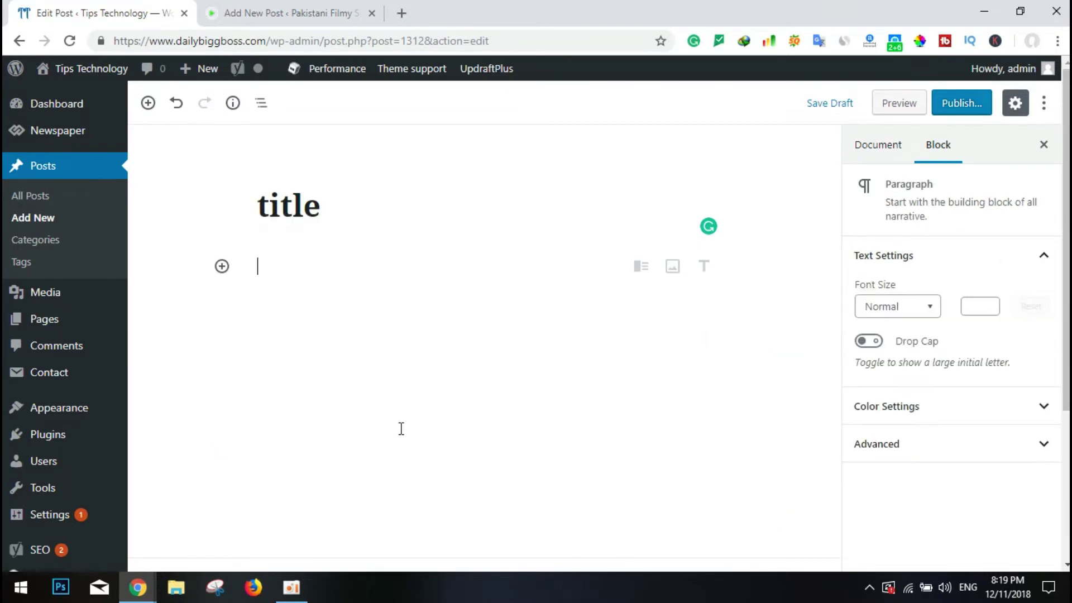
Step: Insert a Paragraph block under the title with the text "dfskjasldkfj" and add empty blocks below it
left_click(220, 268)
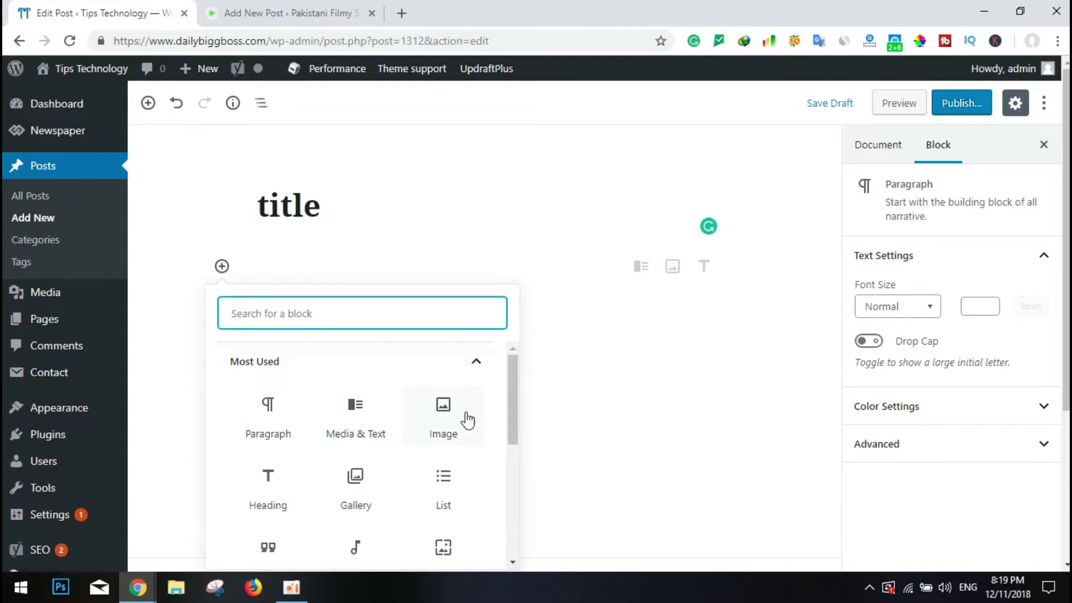
scroll(467, 419, "down", 1)
left_click(270, 395)
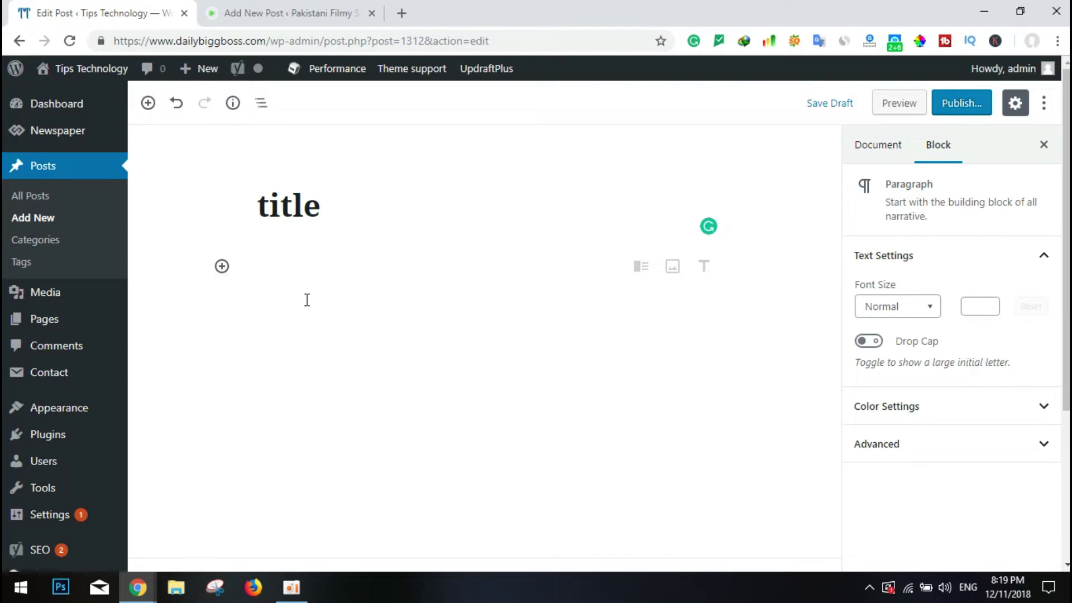
type("dfskjasldkfj")
key("Return")
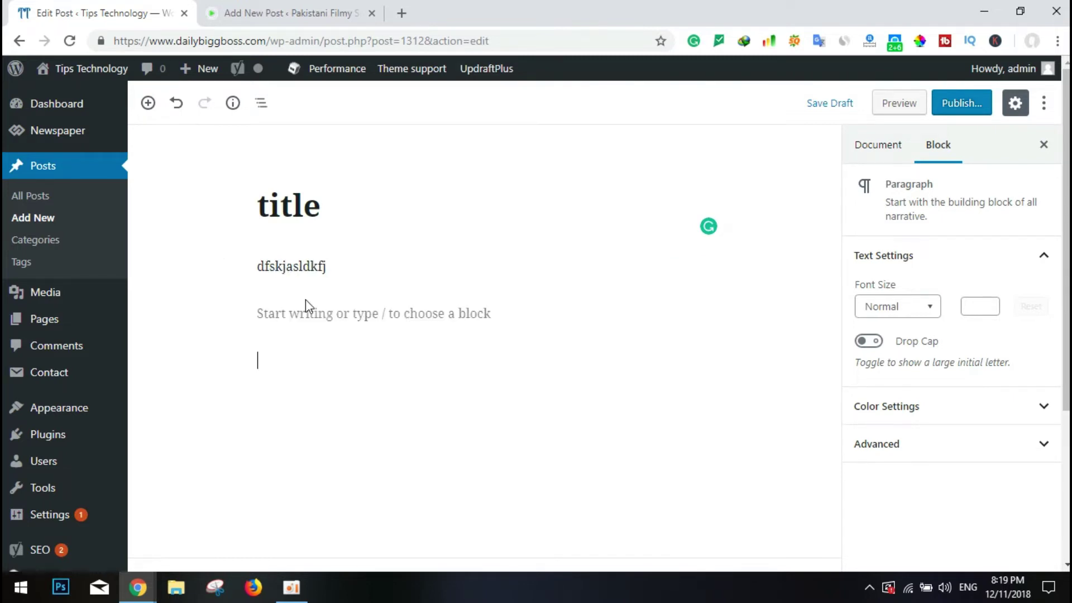
Step: Make the empty block below the first paragraph a Paragraph block containing "dskfjlkasdj"
left_click(330, 264)
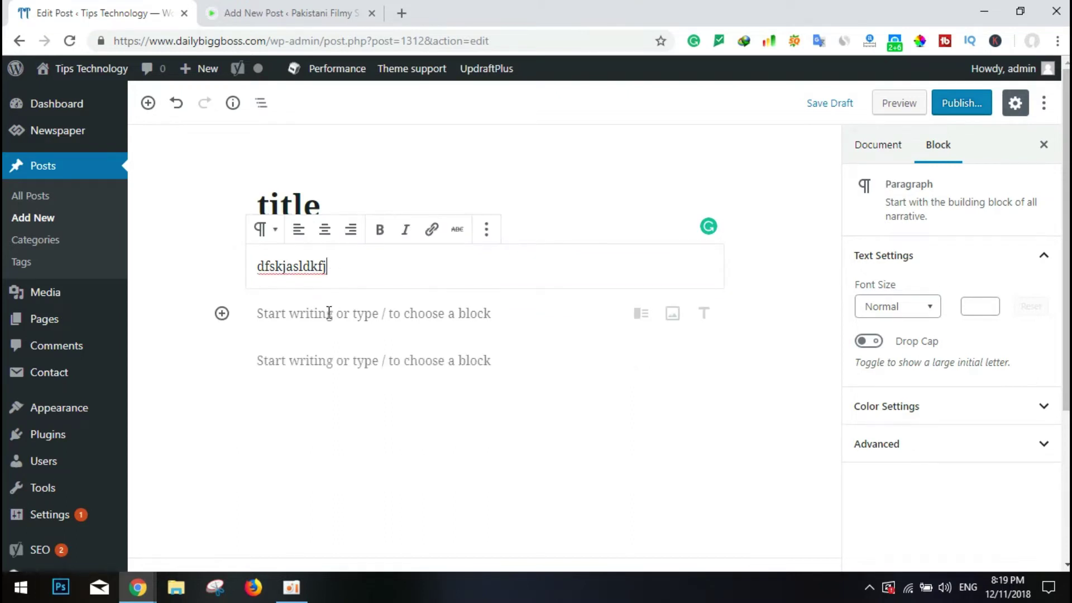
left_click(328, 315)
left_click(222, 313)
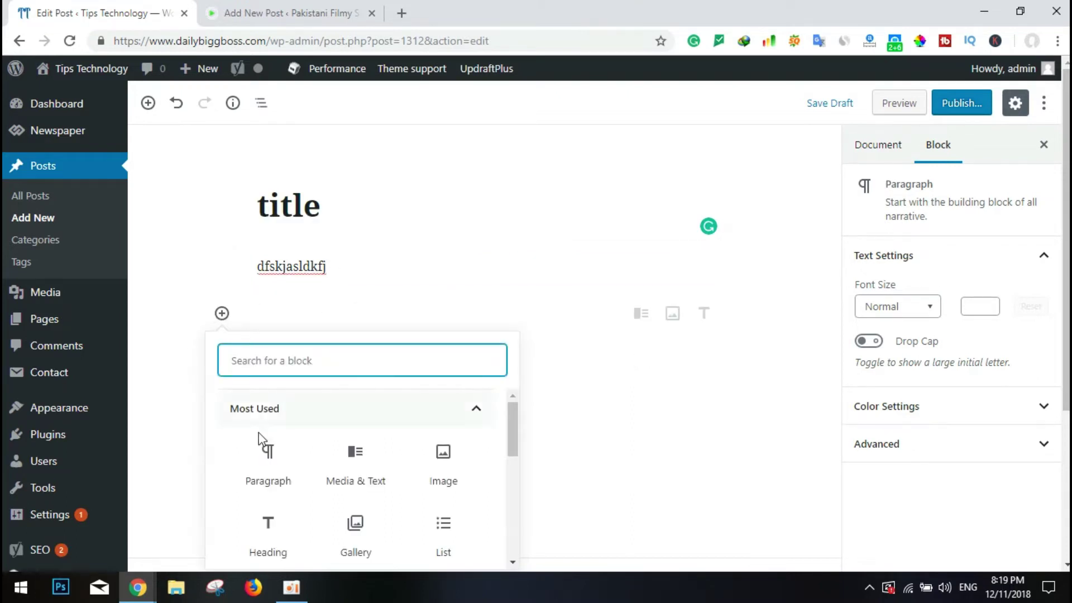
left_click(263, 454)
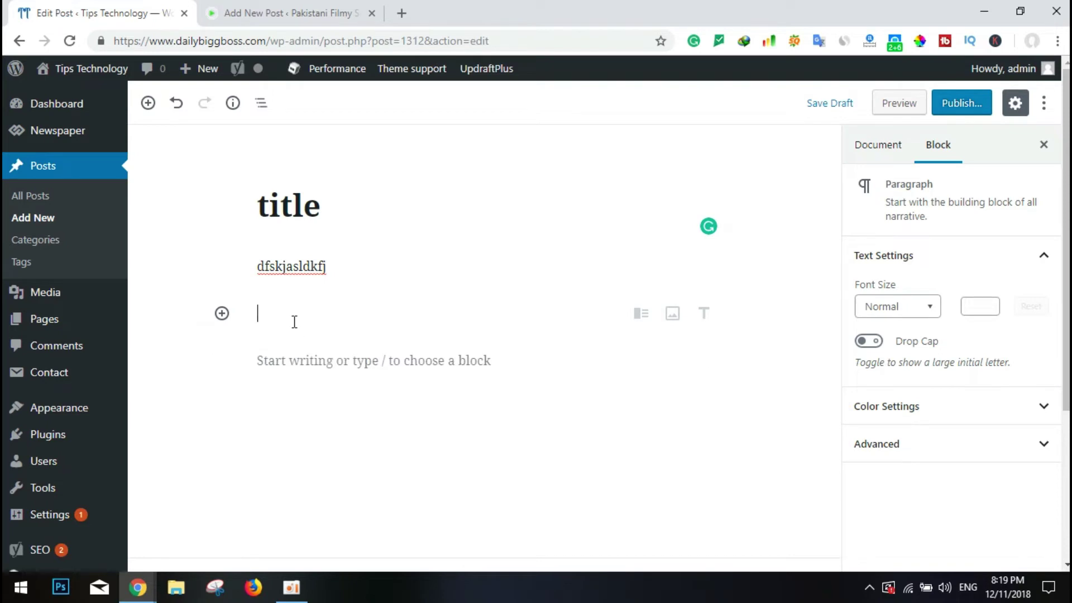
type("dskfjlkasdj")
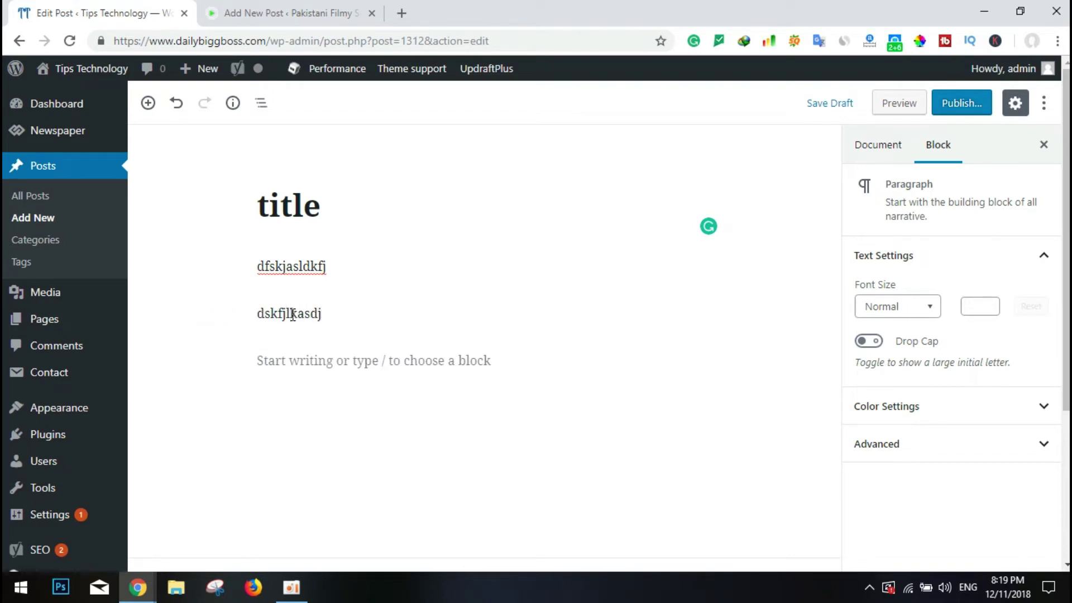
Step: Insert a Heading block below the second paragraph with the text "dsfasdfk"
left_click(304, 356)
left_click(222, 360)
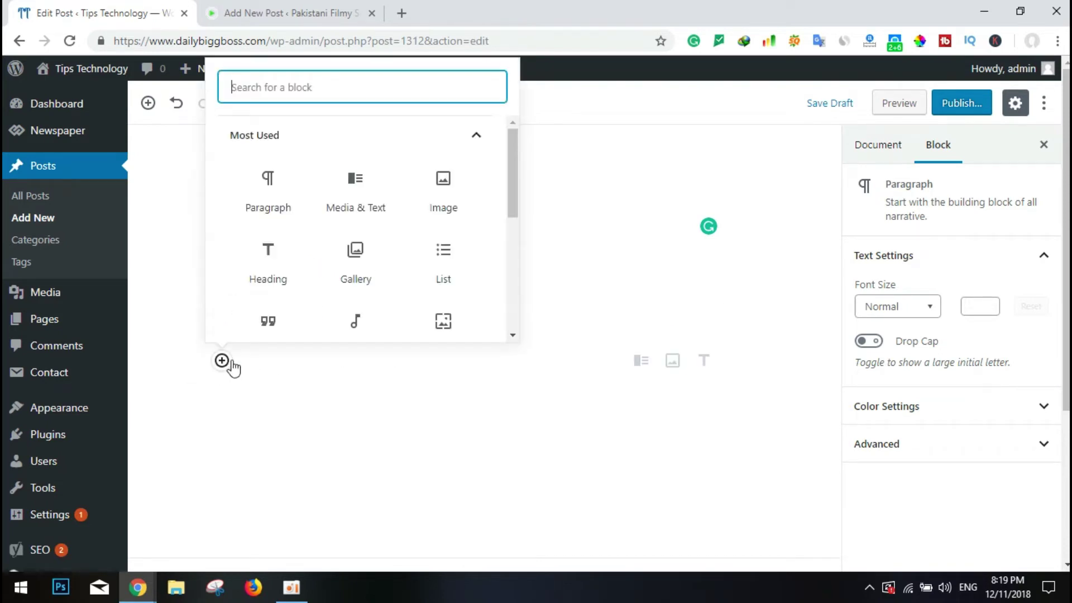
left_click(267, 279)
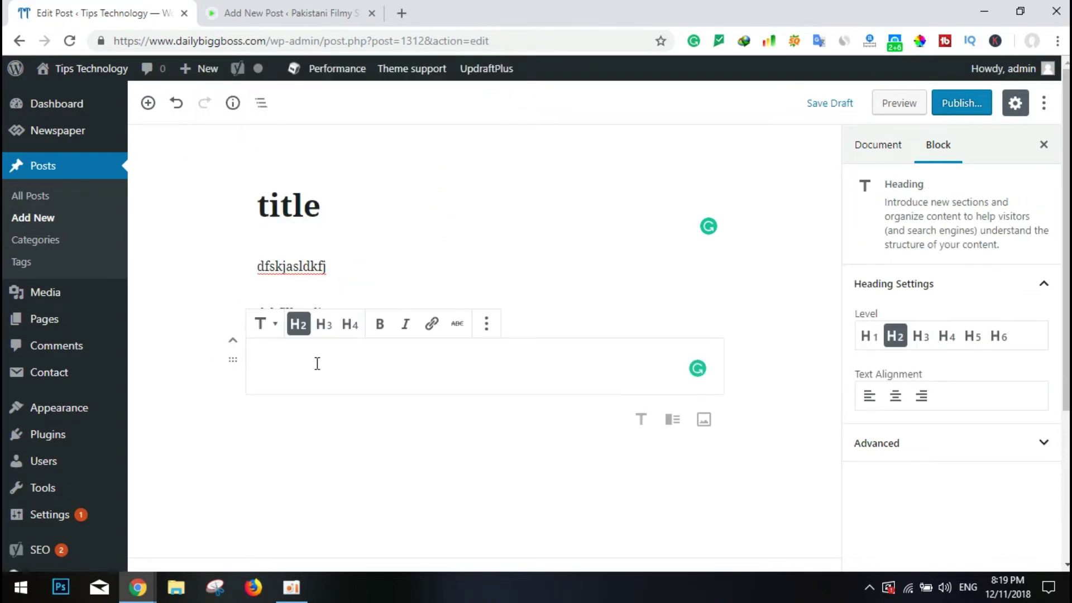
type("dsfasdfk")
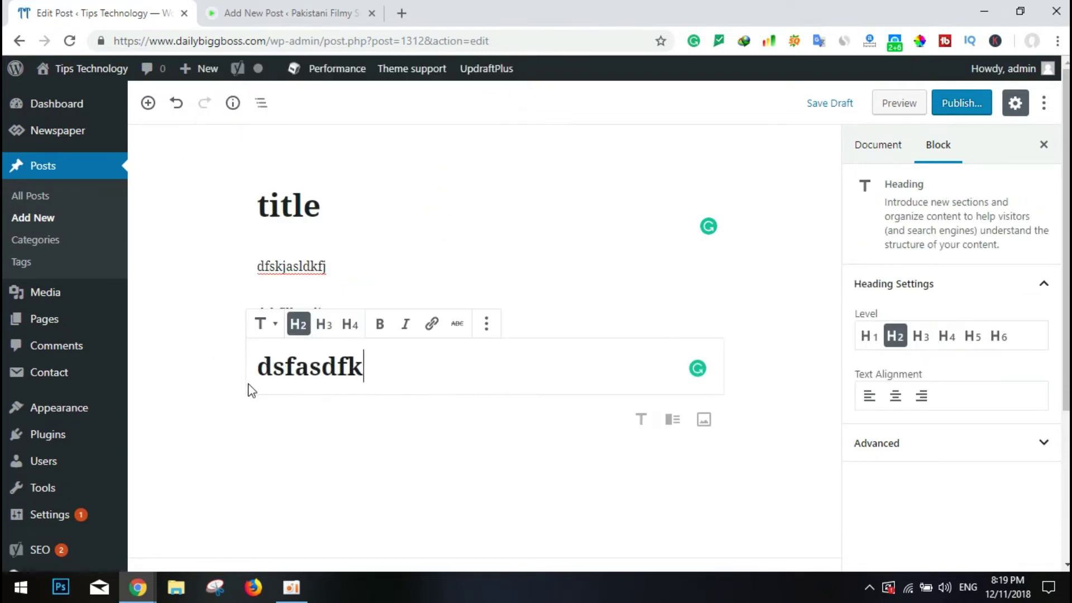
Step: Highlight the heading, the second paragraph and the title in turn to view each as a separate block
left_click(212, 391)
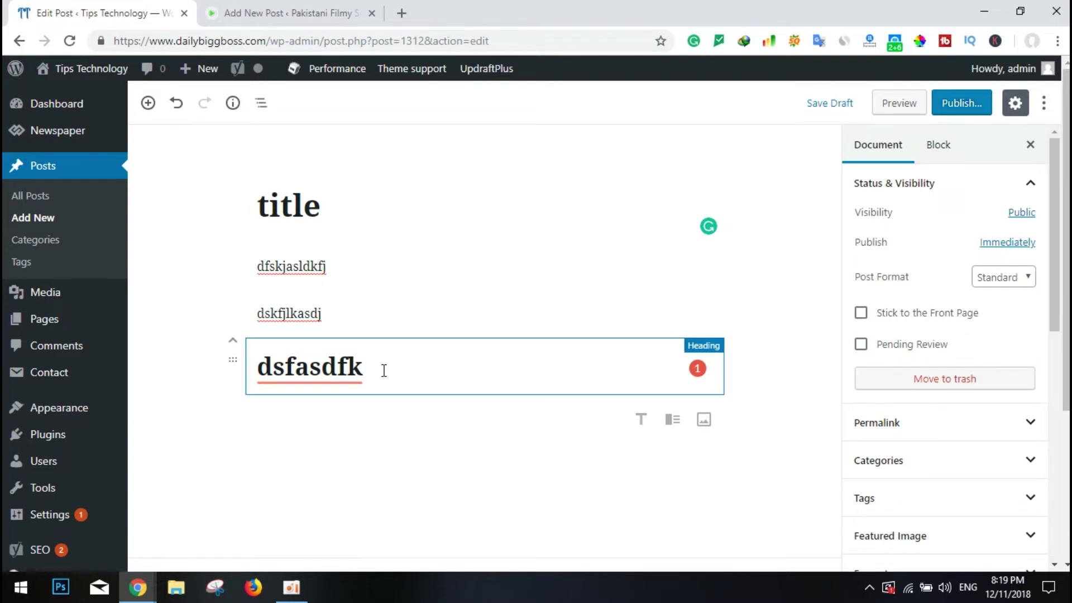
left_click_drag(370, 370, 264, 366)
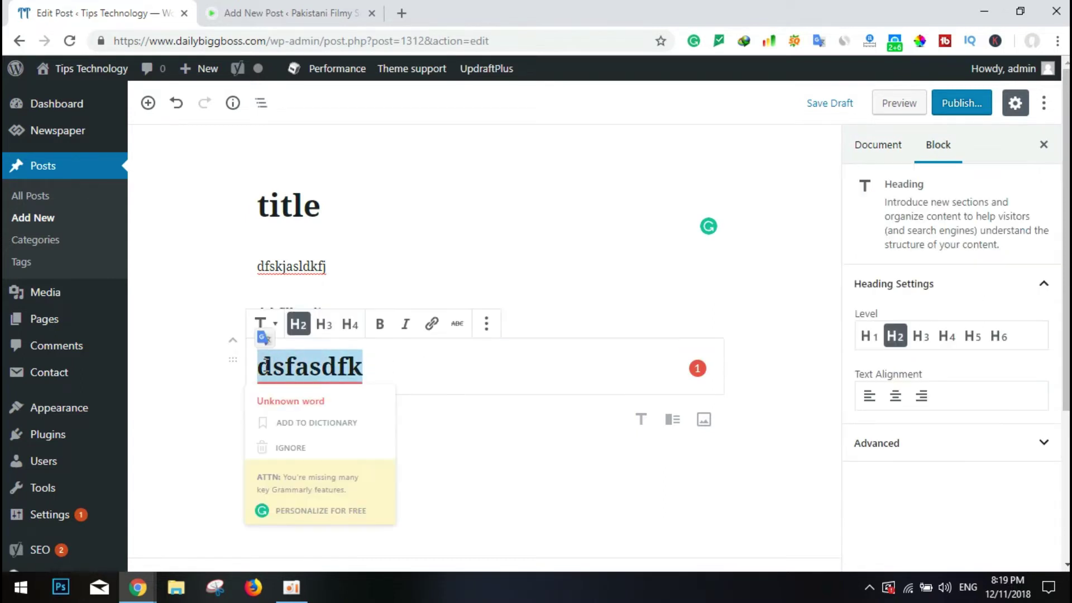
left_click(365, 304)
left_click_drag(375, 305, 221, 311)
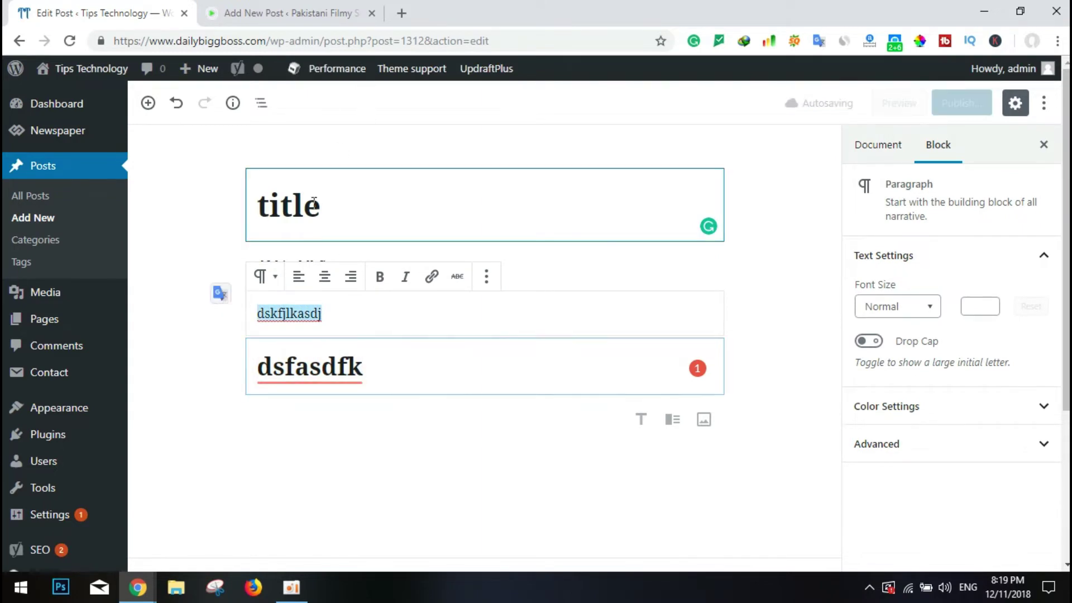
left_click_drag(357, 208, 250, 206)
left_click(376, 207)
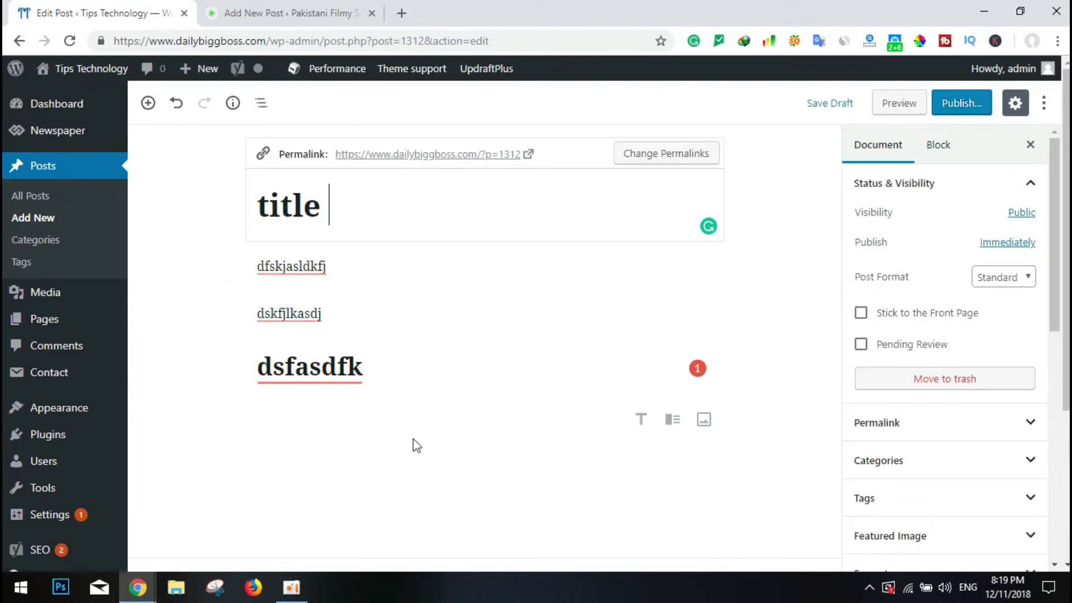
left_click(196, 237)
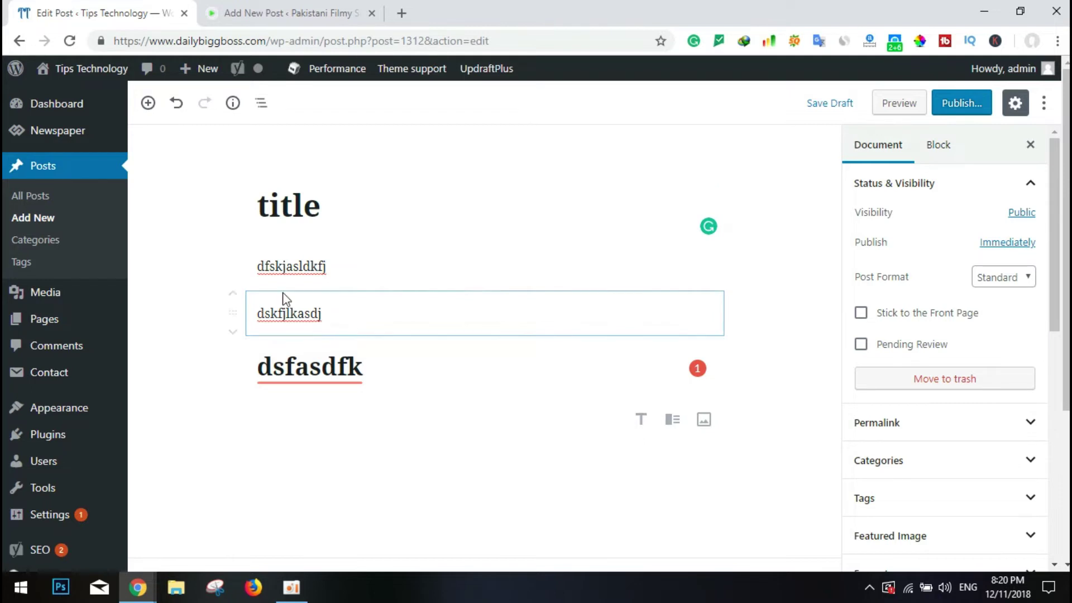
Step: Examine the post's Block Navigation list and its content structure with the word, heading, paragraph and block counts and Document Outline
left_click(261, 103)
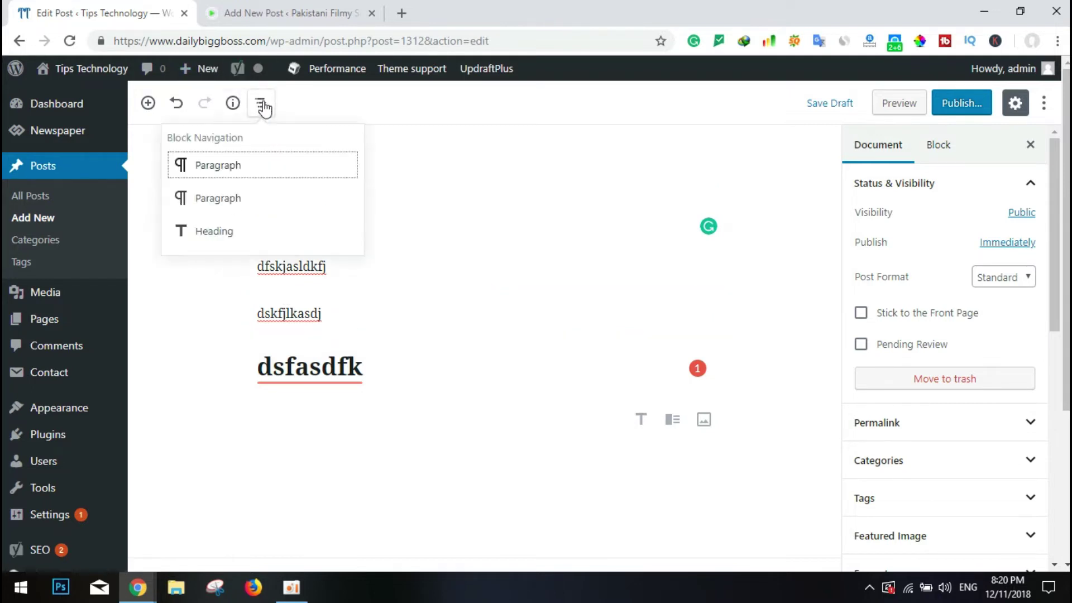
left_click(416, 123)
left_click(232, 102)
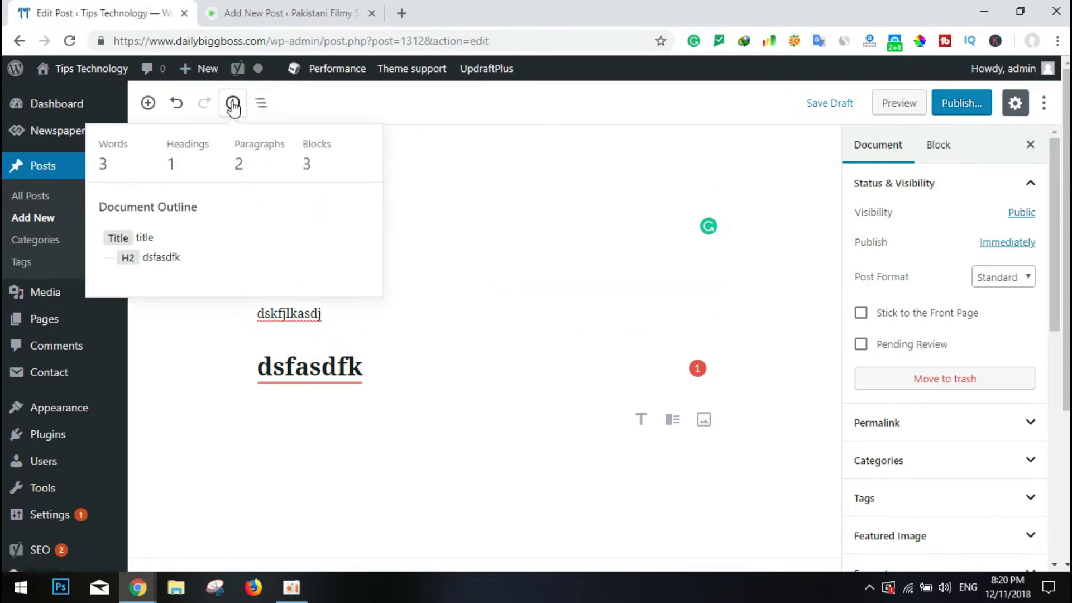
triple_click(116, 171)
left_click(267, 168)
left_click(175, 162)
left_click(434, 142)
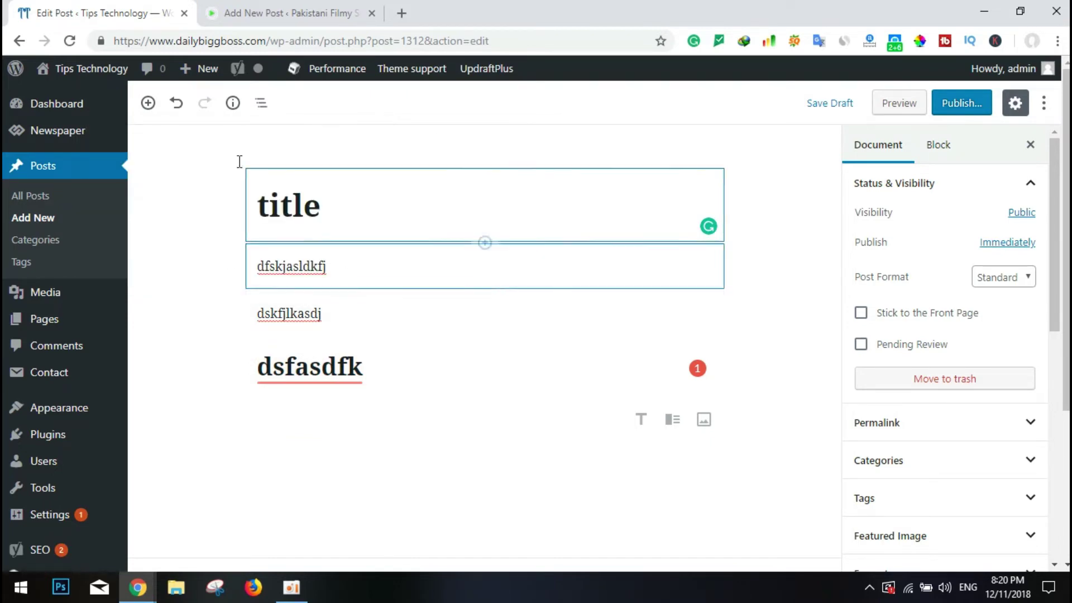
left_click(233, 104)
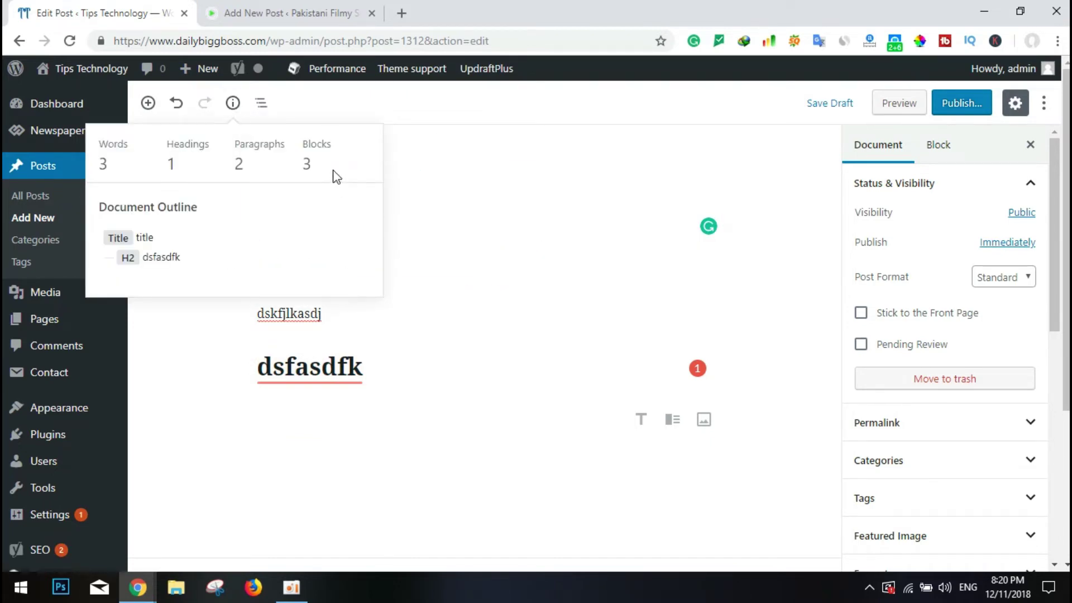
left_click(258, 102)
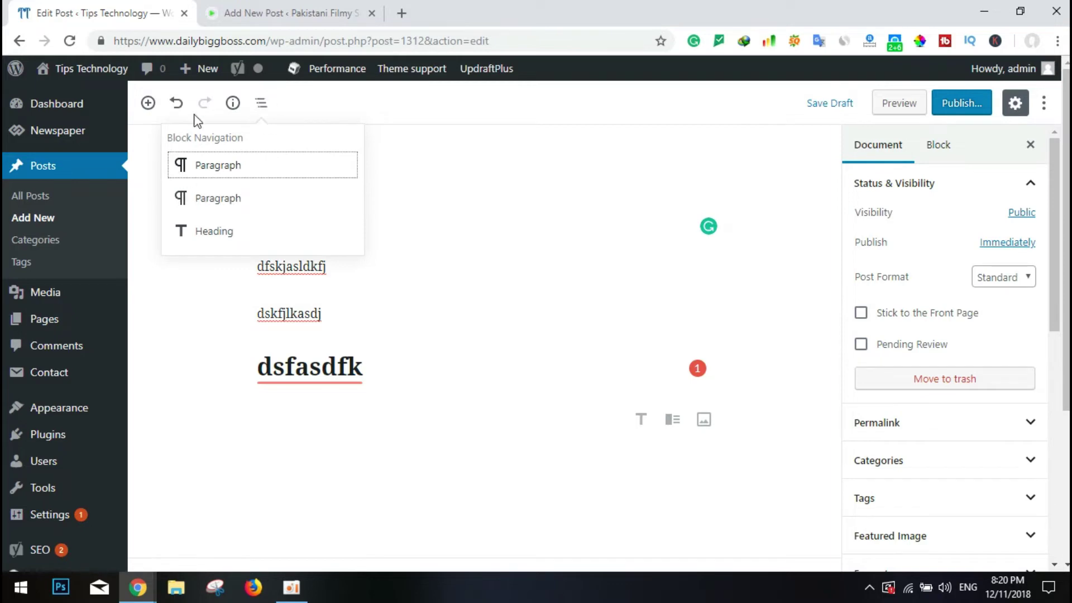
left_click(316, 106)
left_click(346, 368)
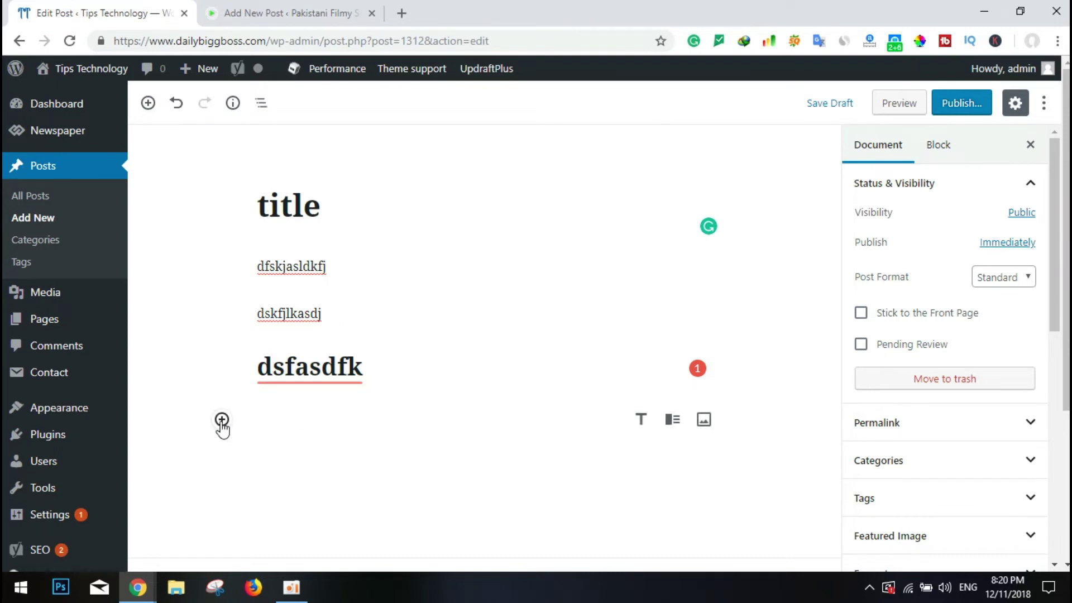
Step: Browse the Embeds blocks, insert a YouTube block below the heading, and try to embed it with the URL left empty
left_click(148, 103)
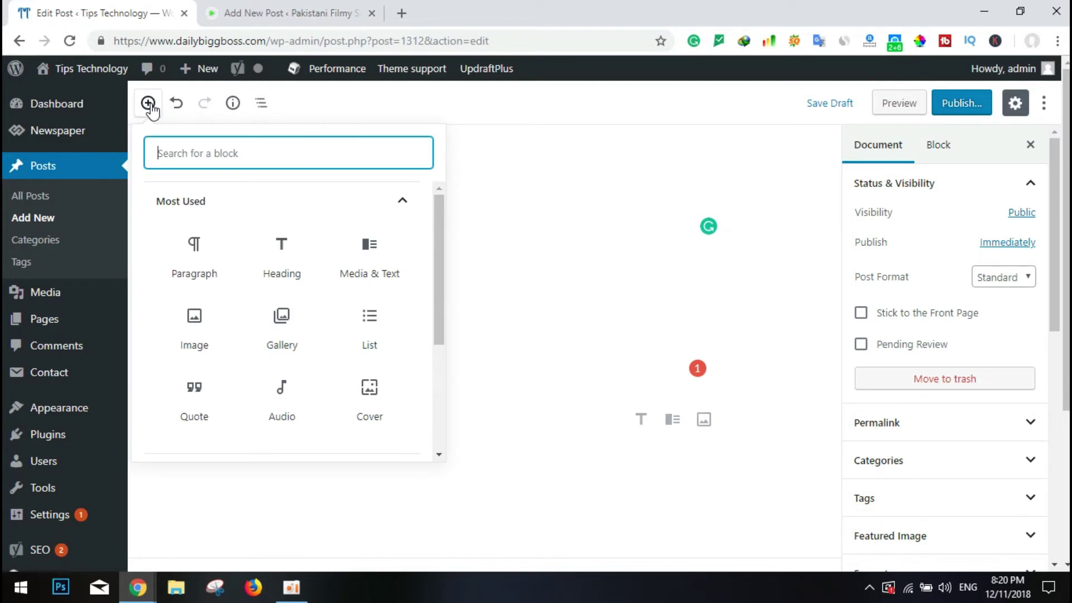
scroll(306, 293, "down", 1)
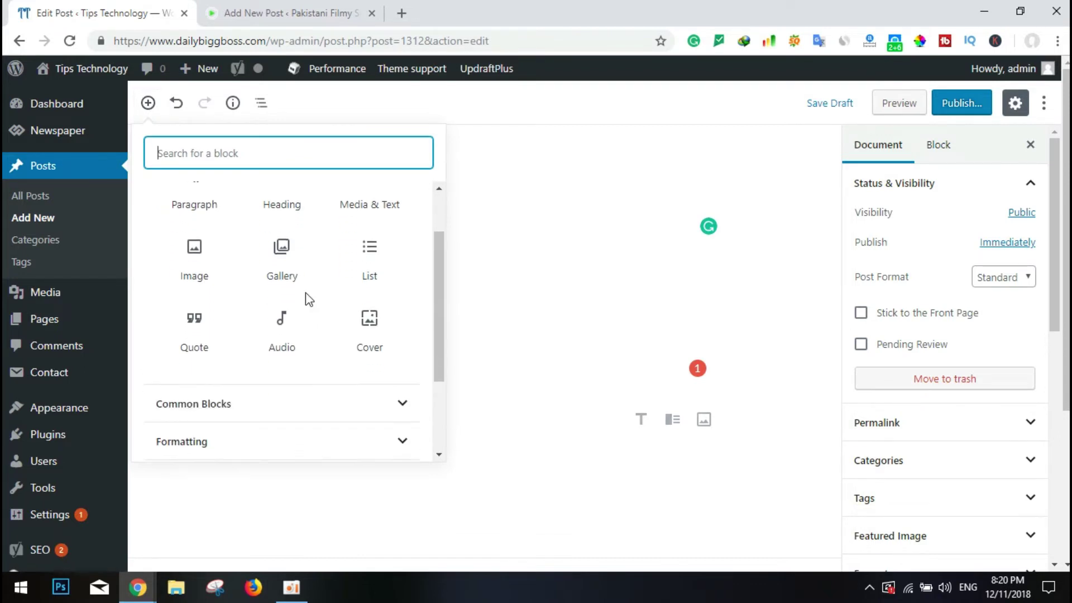
scroll(335, 390, "down", 2)
left_click(378, 437)
scroll(343, 407, "down", 5)
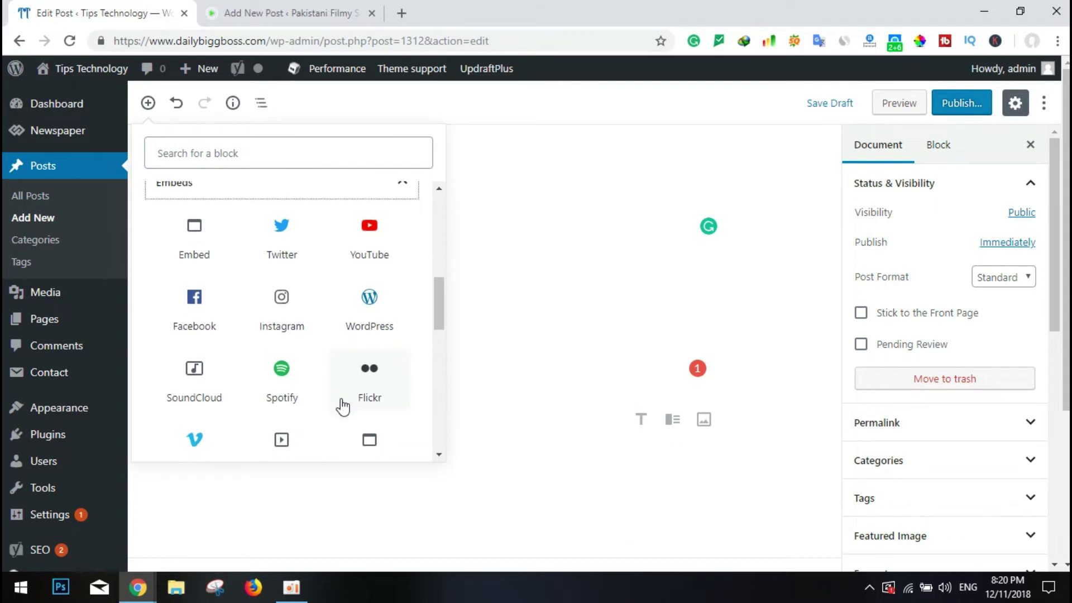
scroll(342, 406, "down", 5)
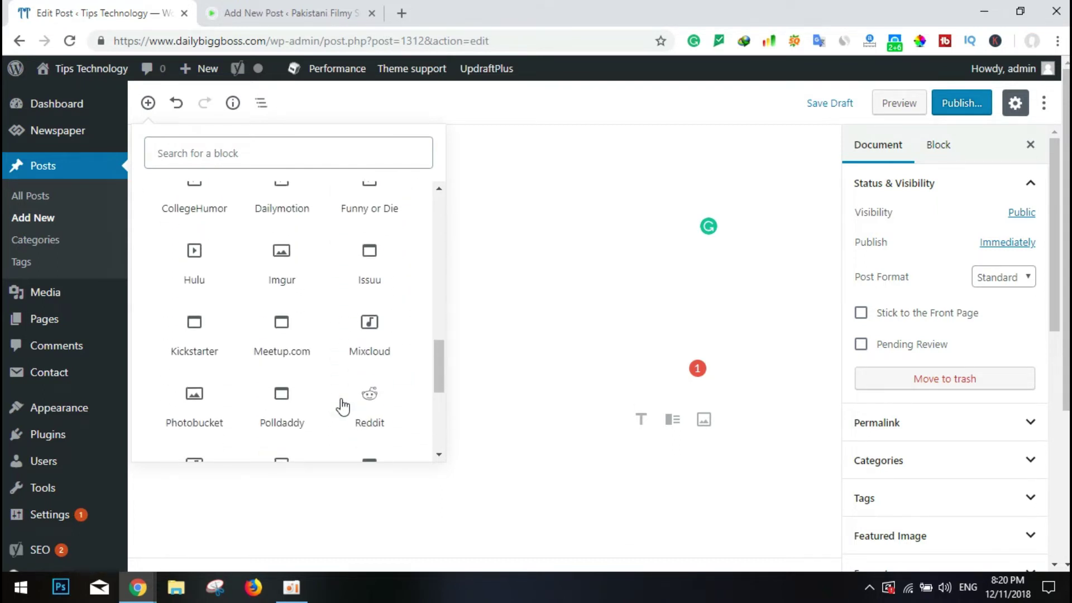
scroll(342, 407, "up", 15)
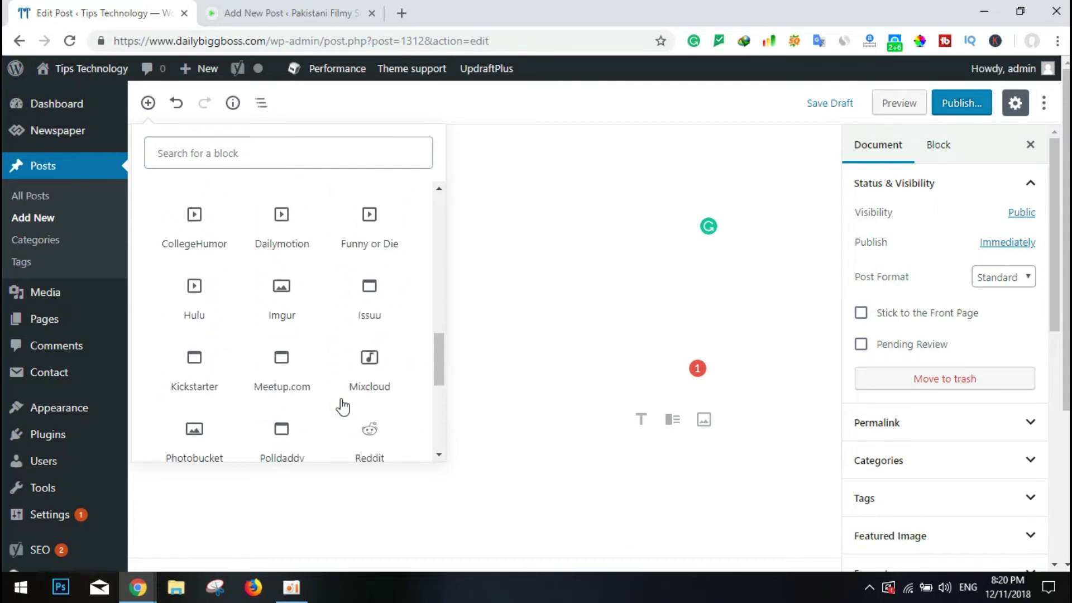
scroll(357, 382, "down", 10)
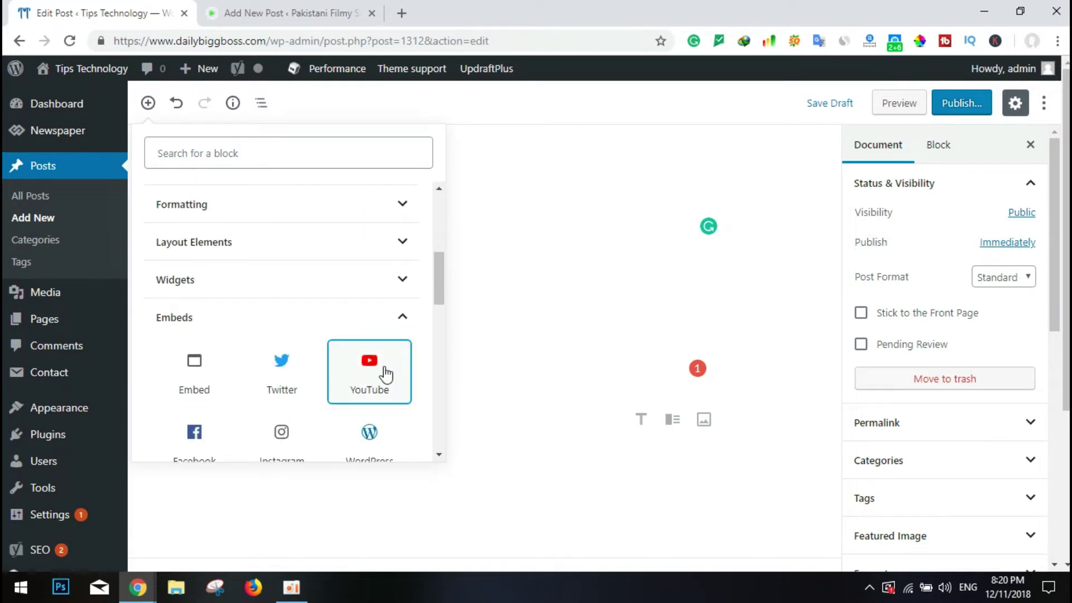
left_click(383, 374)
scroll(381, 464, "down", 2)
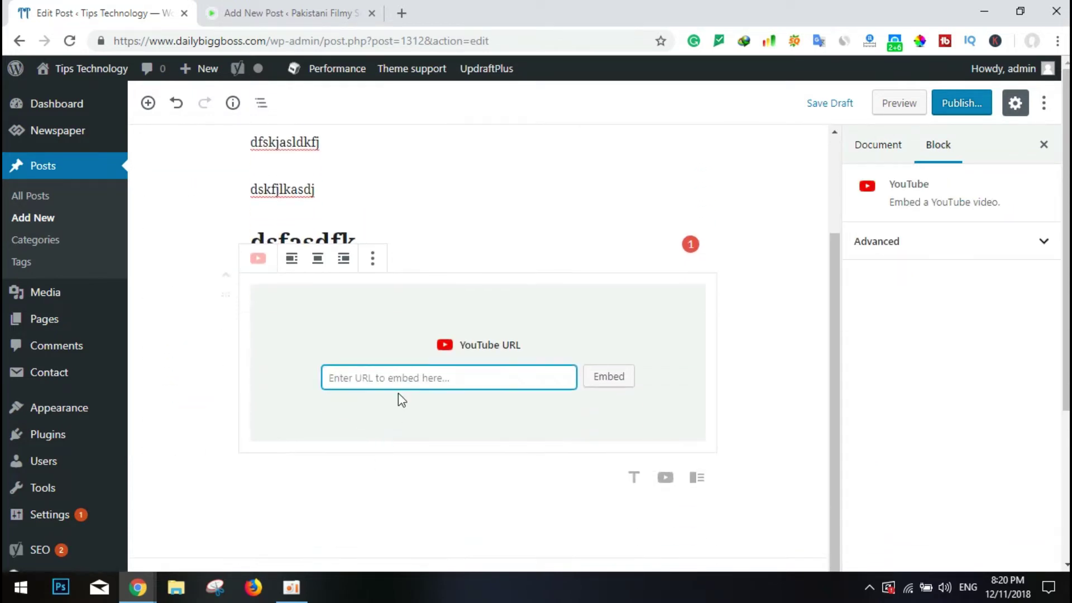
left_click(608, 377)
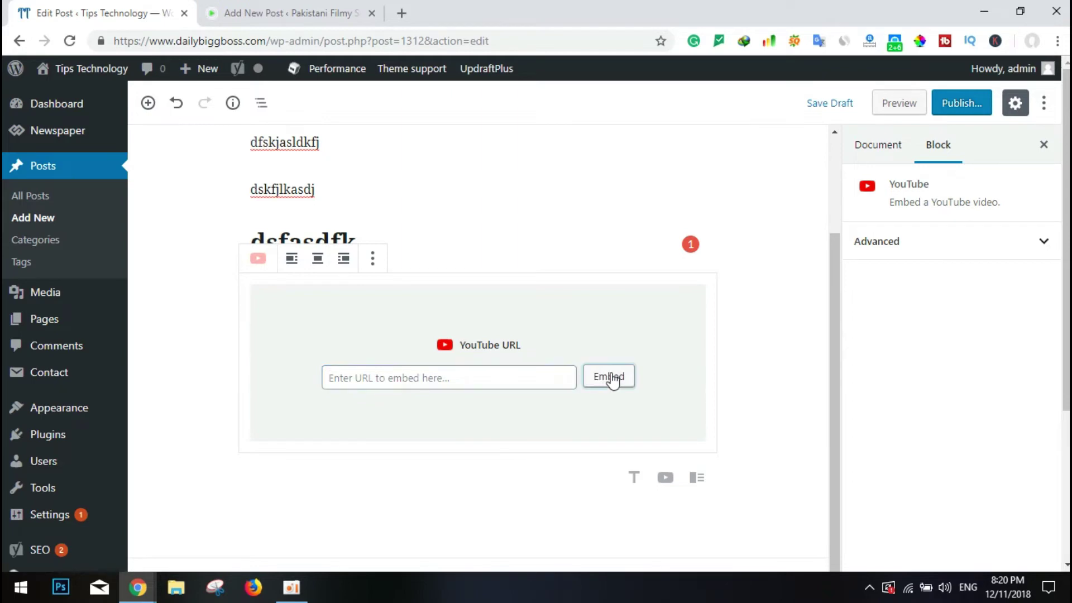
left_click(761, 308)
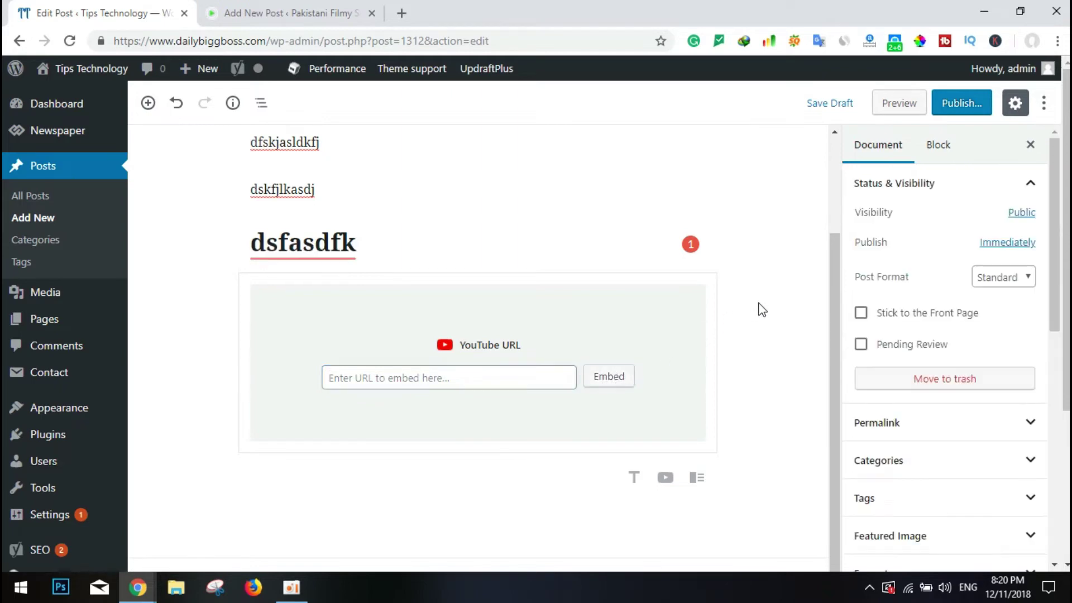
Step: Remove the YouTube block from below the heading and deselect the remaining blocks
left_click(470, 341)
left_click(372, 259)
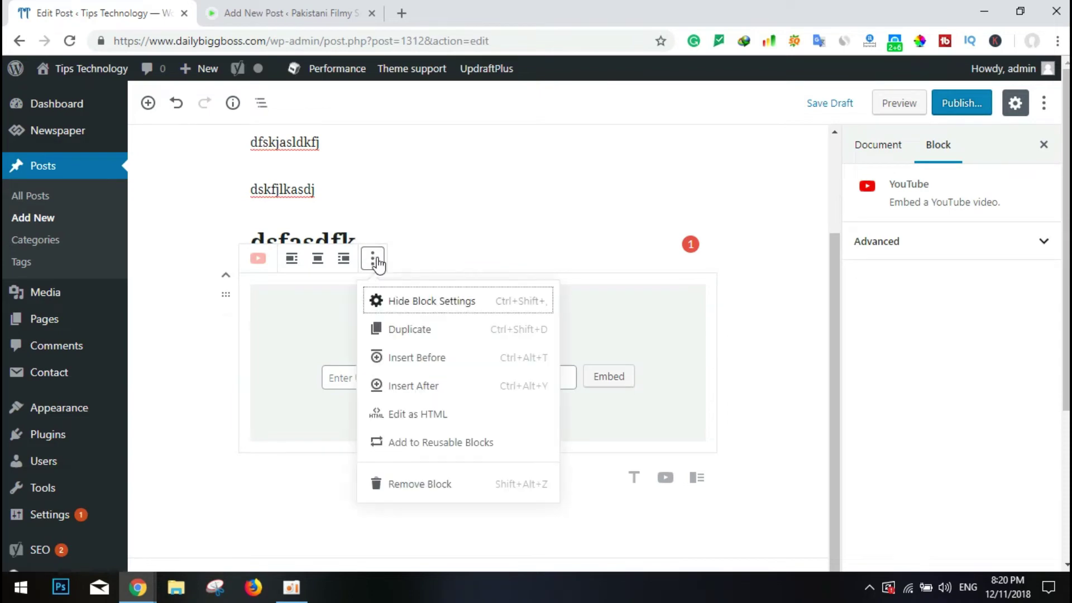
left_click(424, 484)
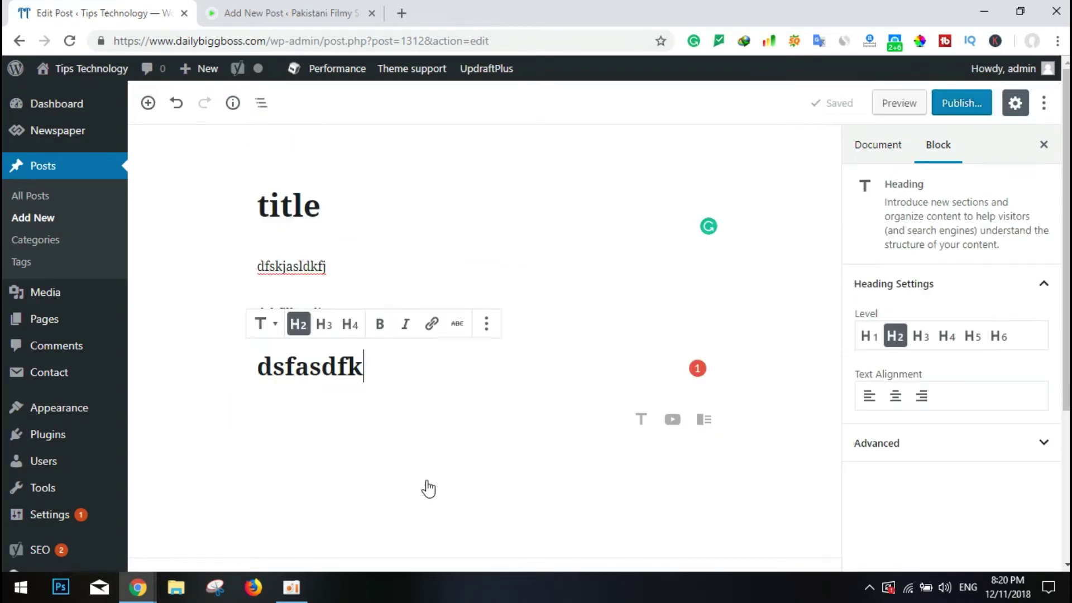
left_click(772, 286)
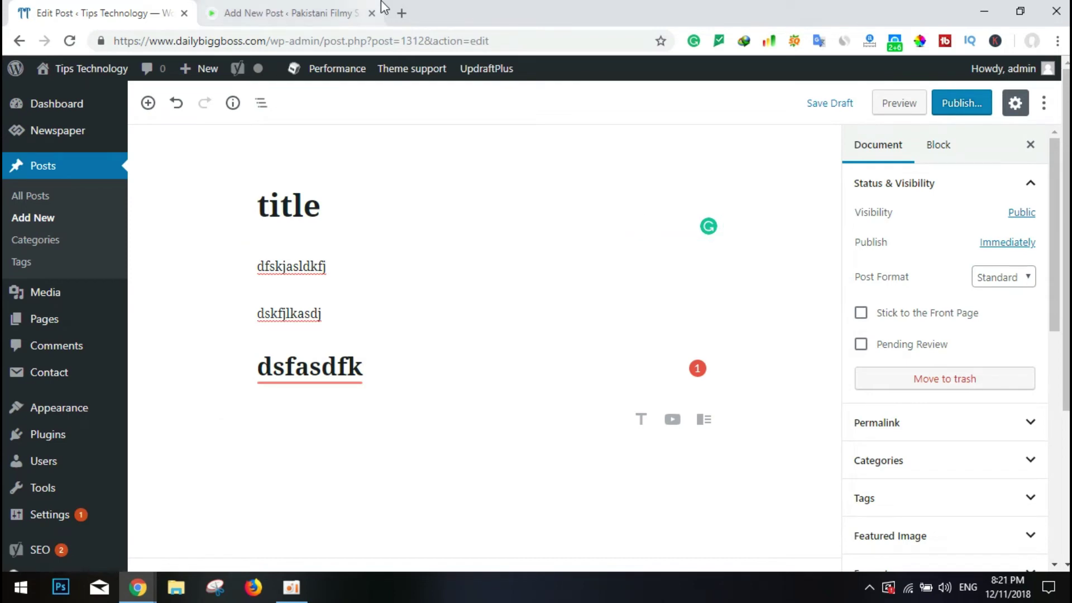
Step: Switch to the Pakistani Filmy Sins classic editor and examine its Screen Options, publishing and format settings, and SEO analysis
left_click(275, 7)
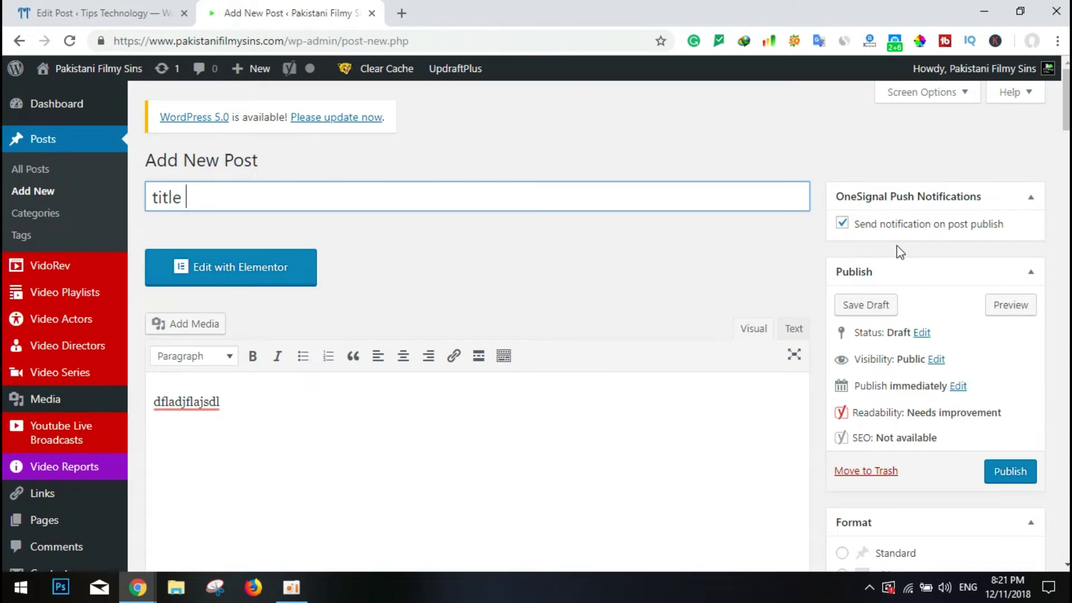
scroll(955, 412, "down", 1)
scroll(954, 413, "up", 1)
left_click(941, 96)
left_click_drag(941, 96, 741, 229)
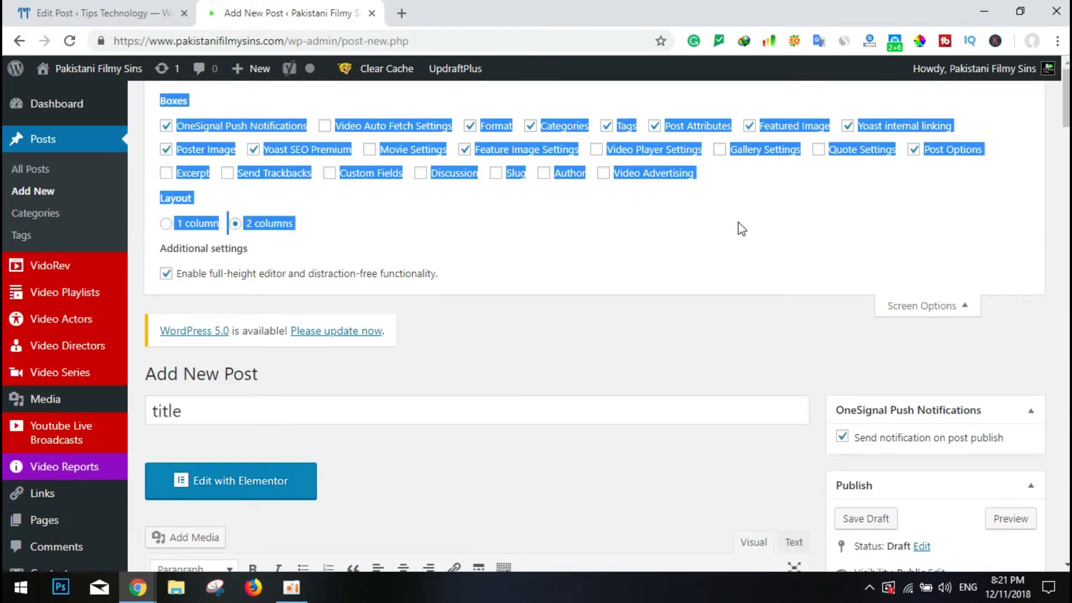
left_click(788, 321)
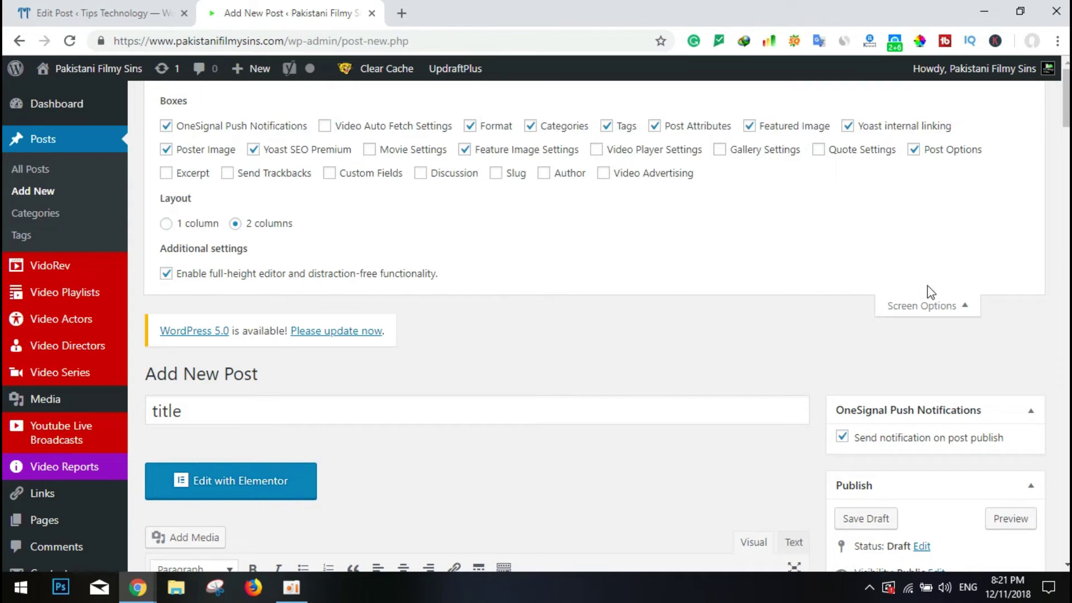
left_click(935, 307)
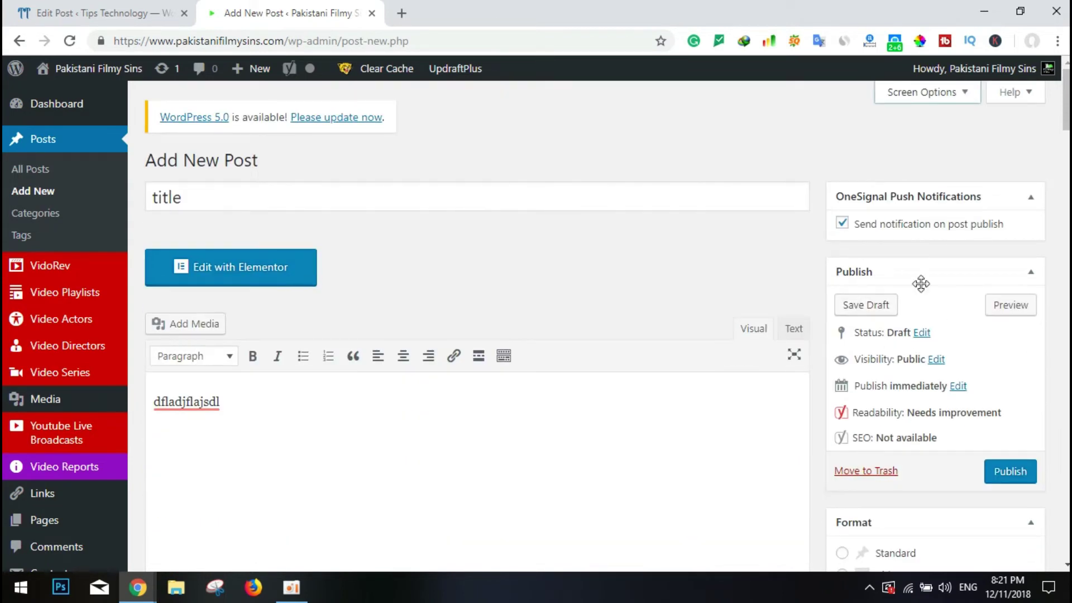
scroll(918, 501, "down", 8)
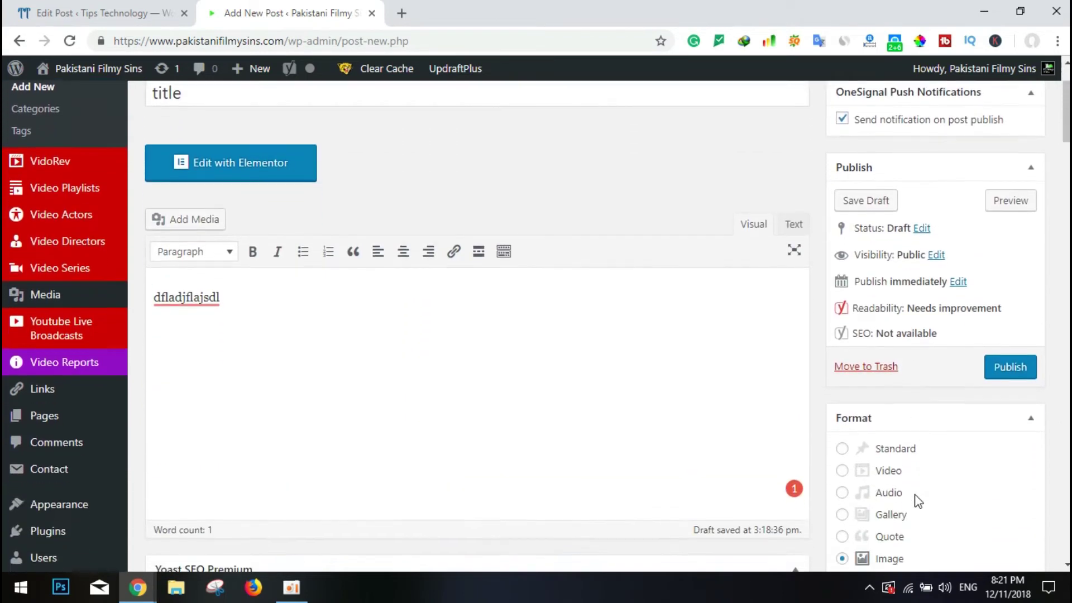
scroll(747, 426, "down", 5)
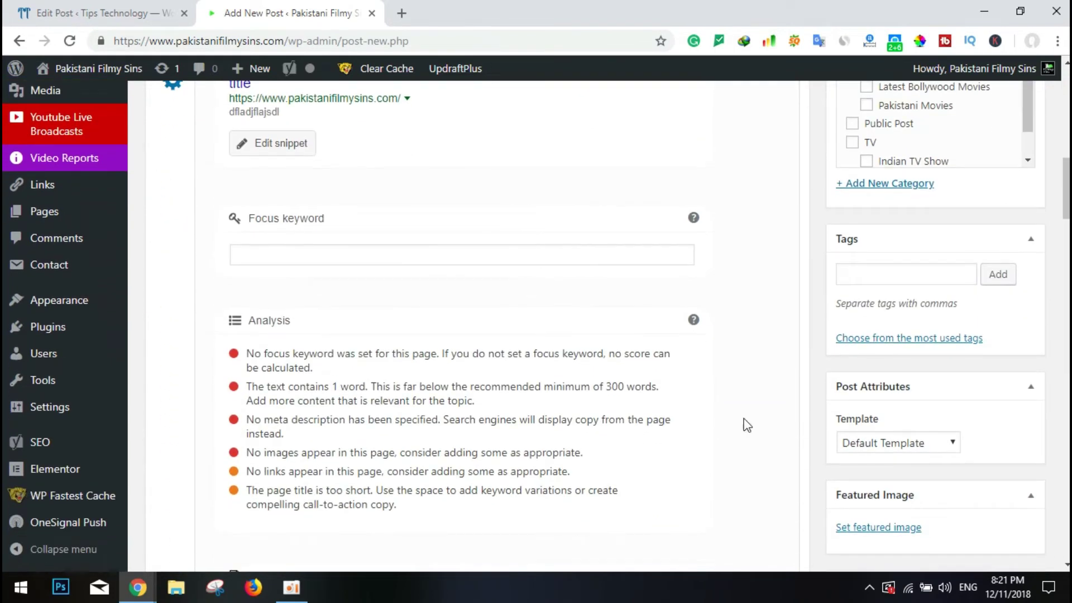
Step: Return to the block editor post, toggle its settings sidebar off and back on, and enable Fullscreen Mode
left_click(179, 4)
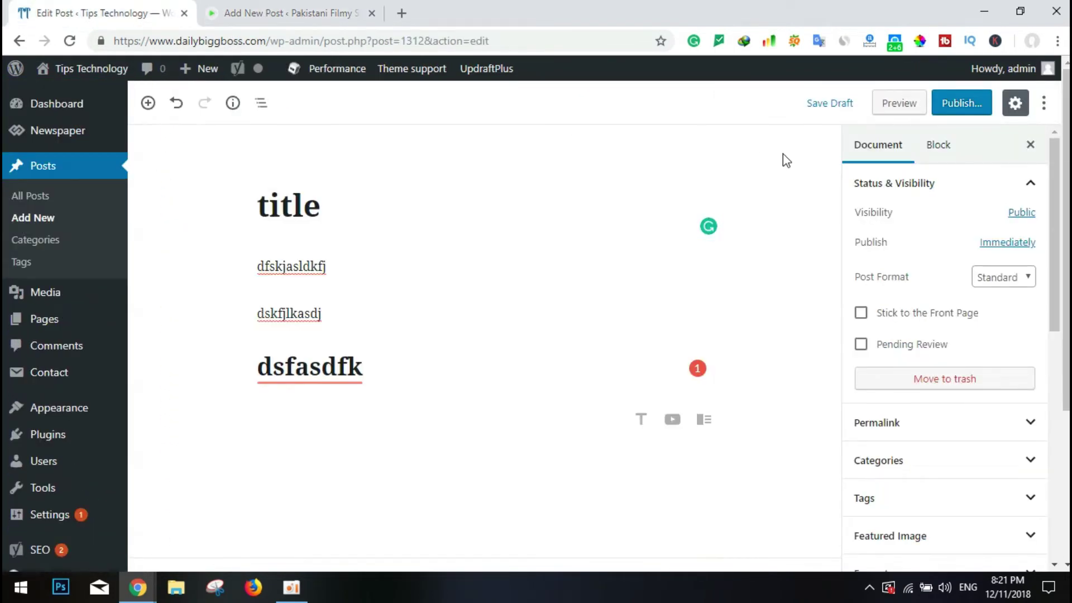
left_click(1016, 104)
left_click(1015, 104)
left_click(1016, 105)
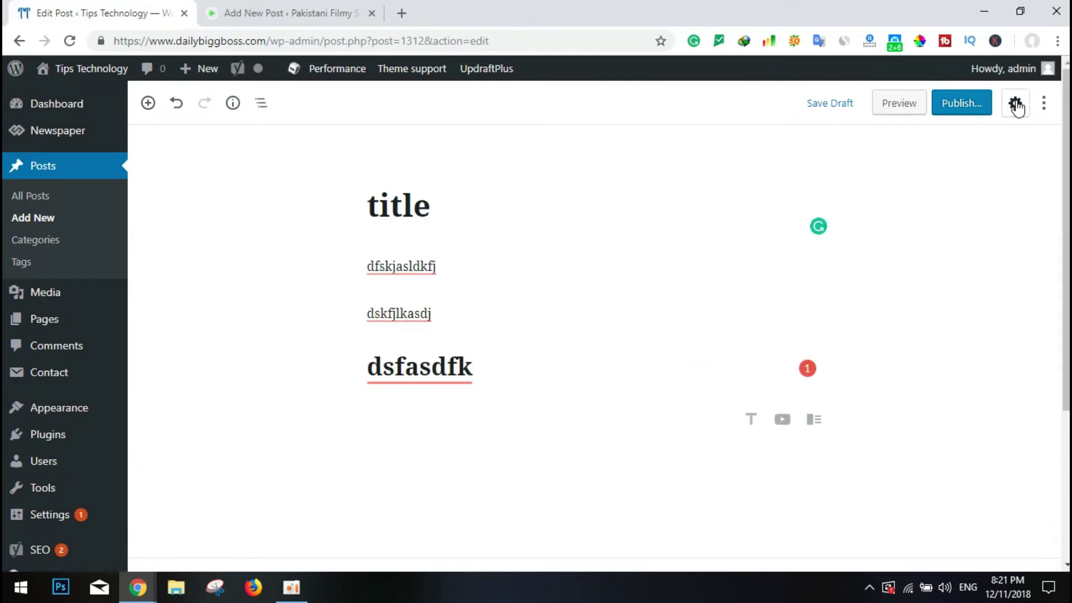
left_click(1015, 104)
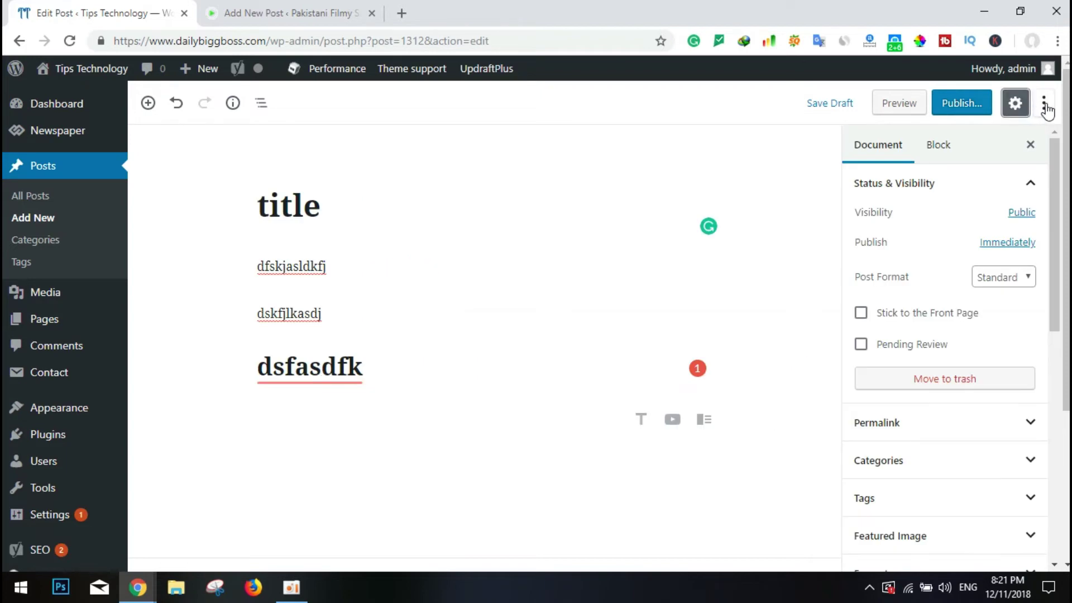
left_click(1044, 105)
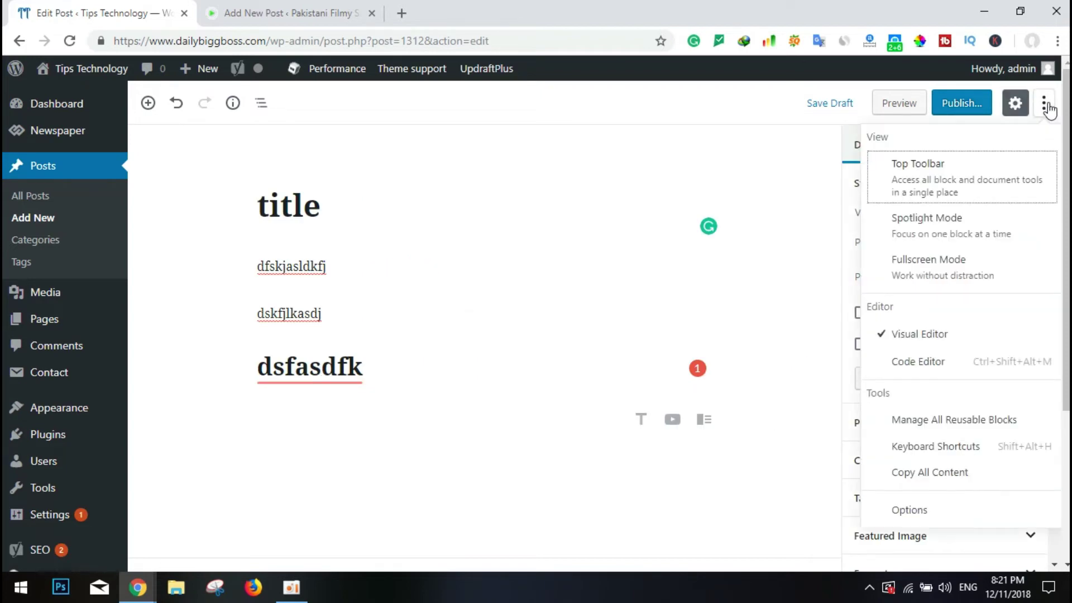
left_click(960, 270)
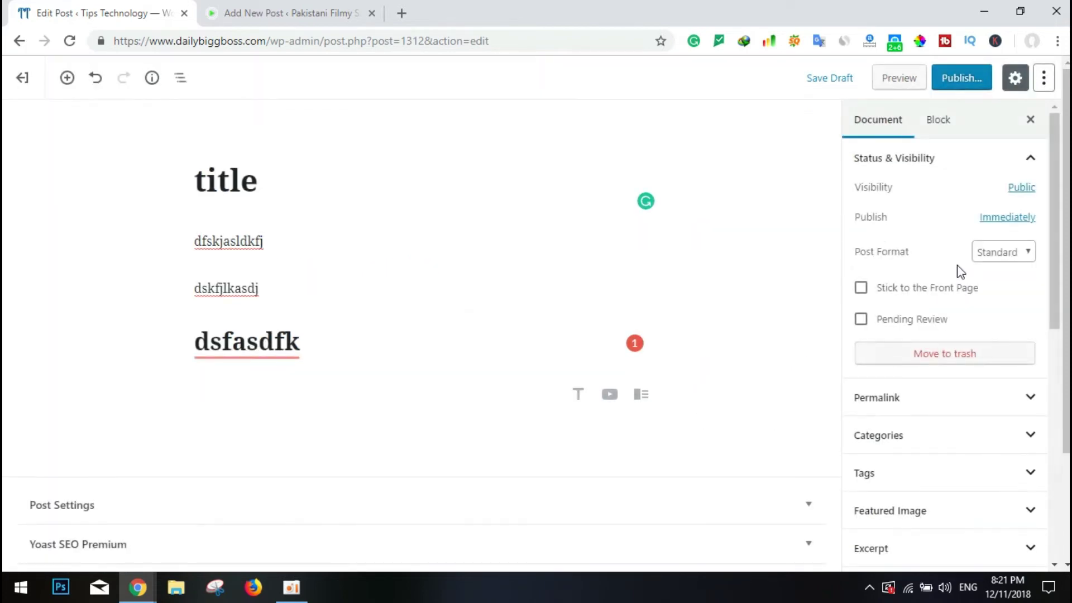
Step: Switch to the Pakistani Filmy Sins classic editor and turn on distraction-free writing mode for the post content
left_click(355, 9)
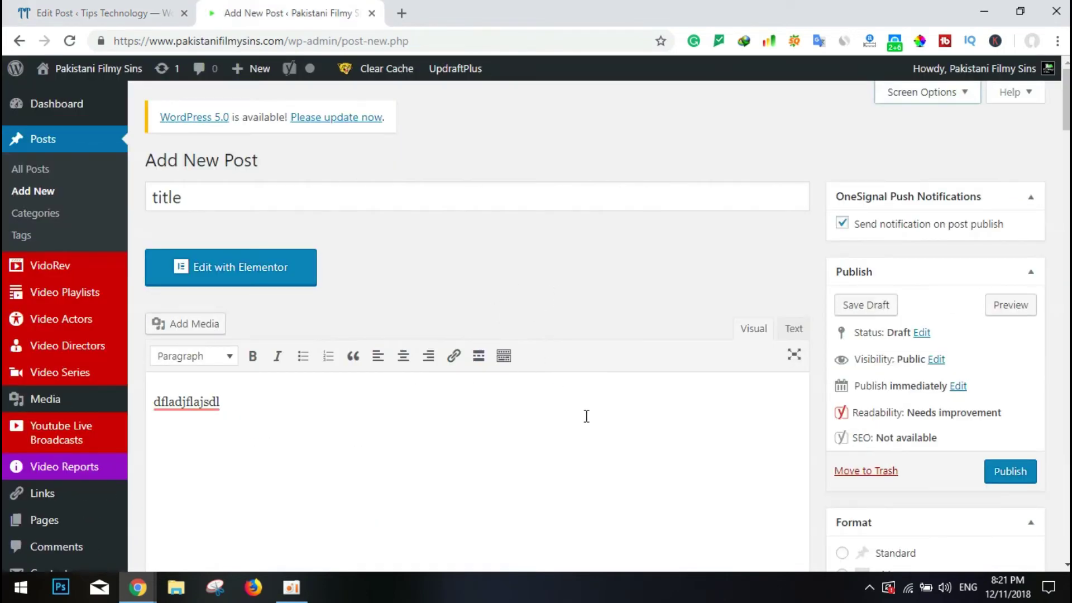
scroll(586, 415, "down", 4)
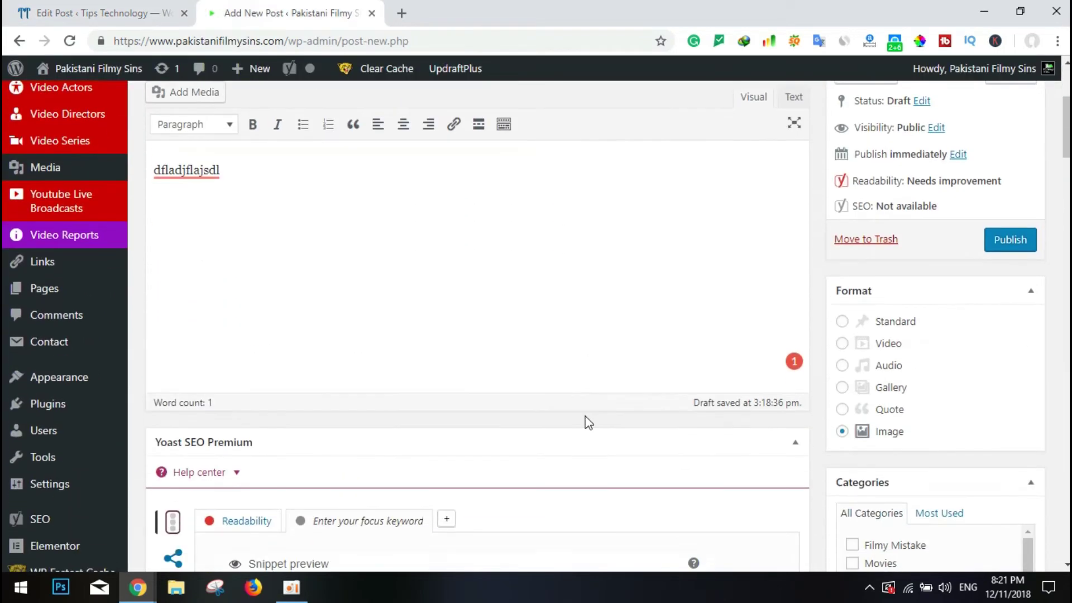
left_click(794, 124)
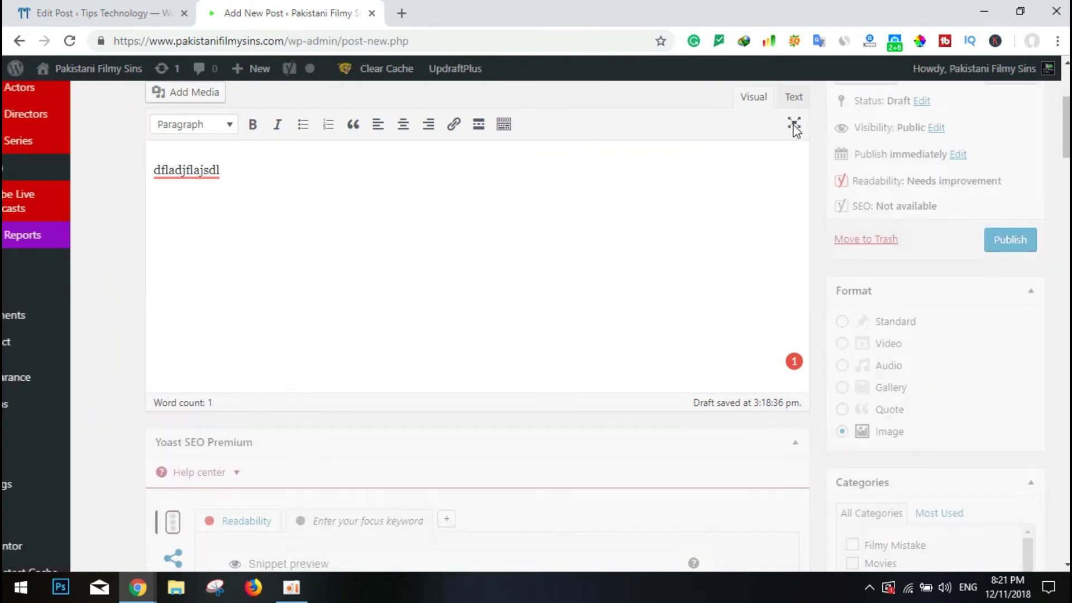
Step: Return to the Tips Technology block editor post and turn off Fullscreen Mode
left_click(76, 8)
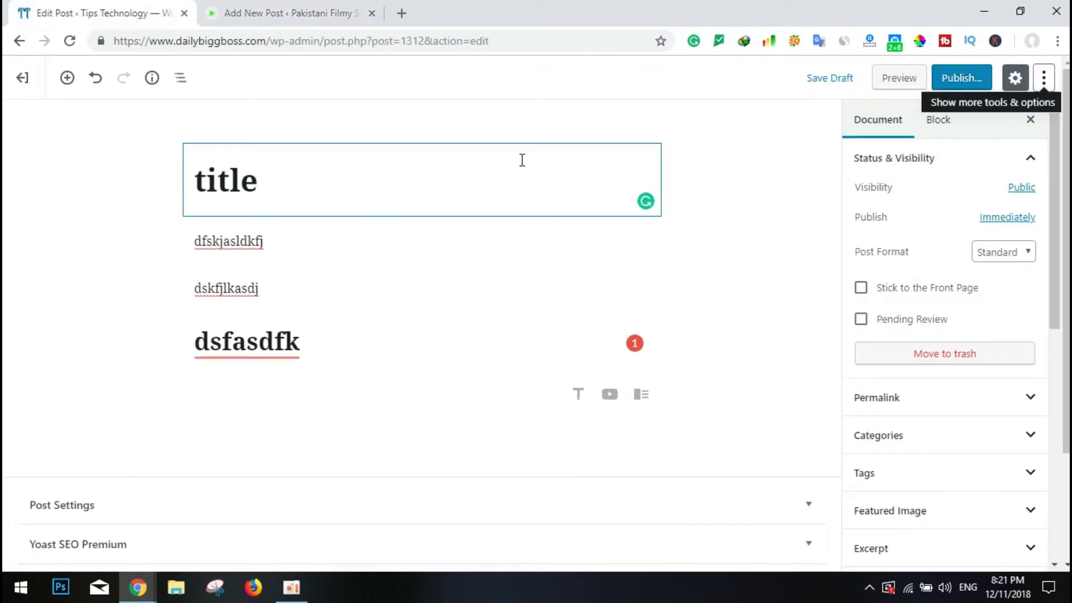
left_click(1043, 78)
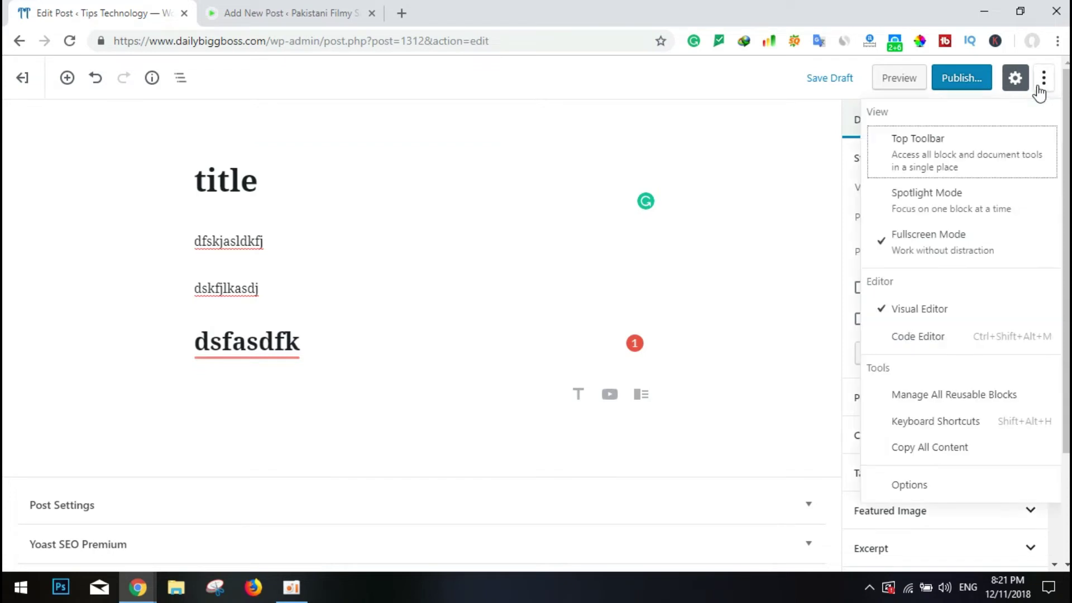
left_click(947, 241)
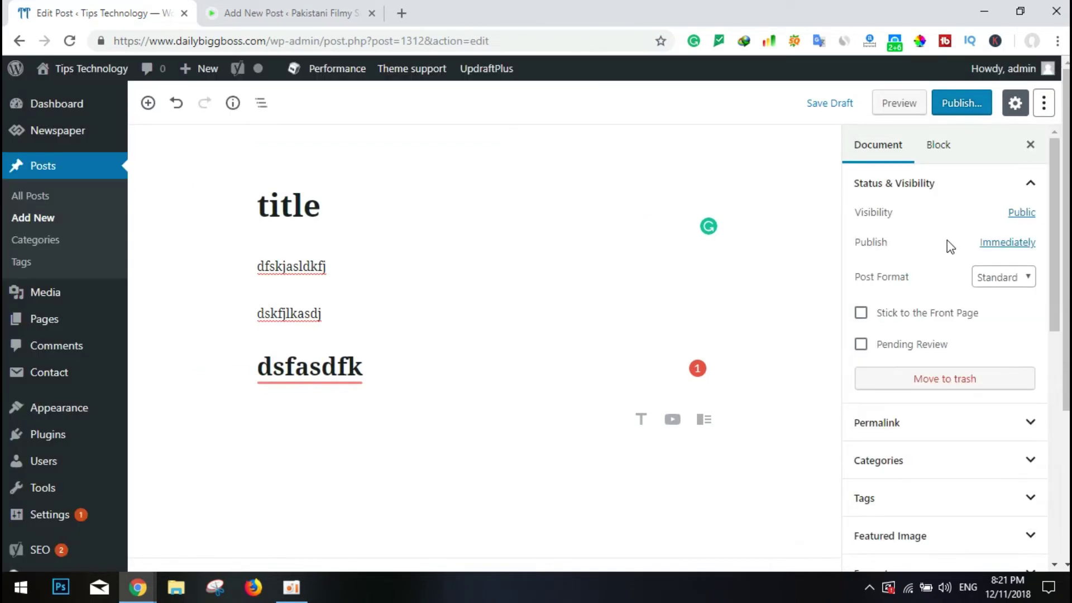
Step: View the post's markup in the Code Editor and return to the Visual Editor
left_click(1043, 103)
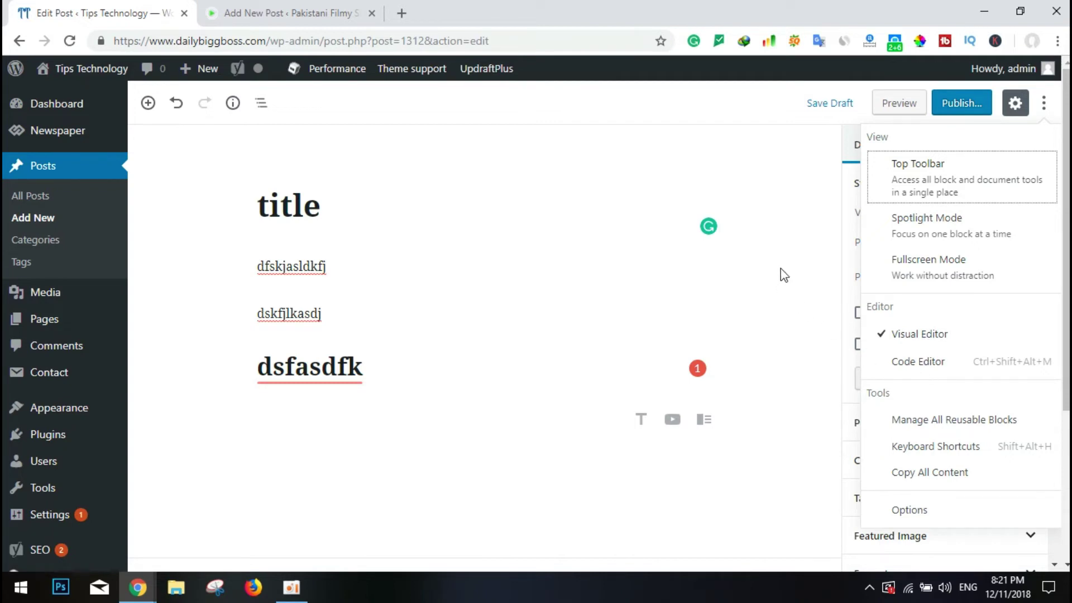
left_click(918, 364)
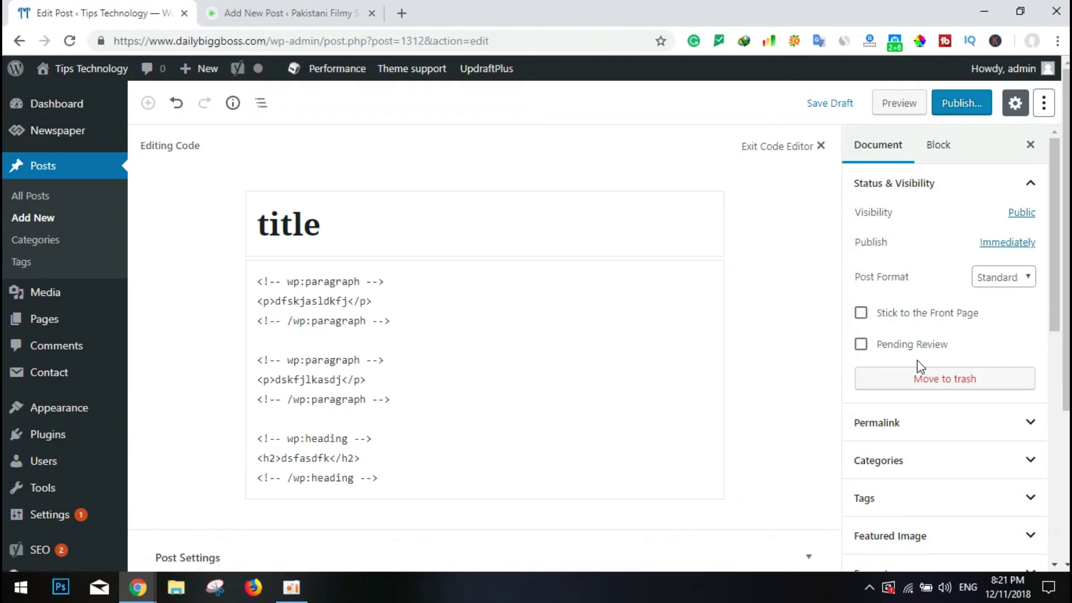
left_click(1044, 103)
left_click(918, 332)
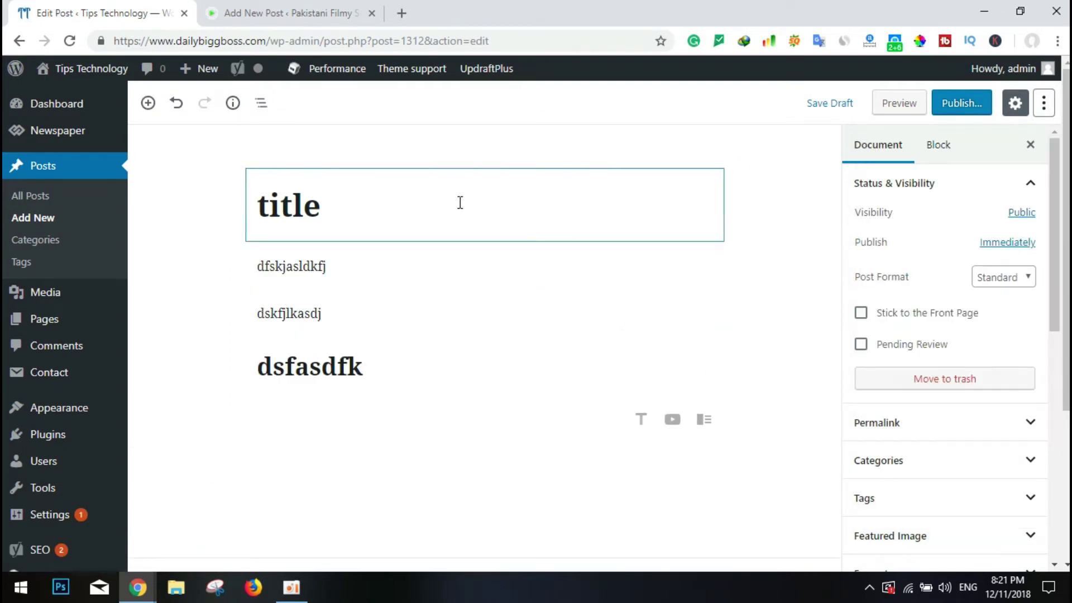
Step: In the Pakistani Filmy Sins classic editor, view the post content in Text mode and return to Visual mode
left_click(260, 10)
scroll(668, 355, "down", 2)
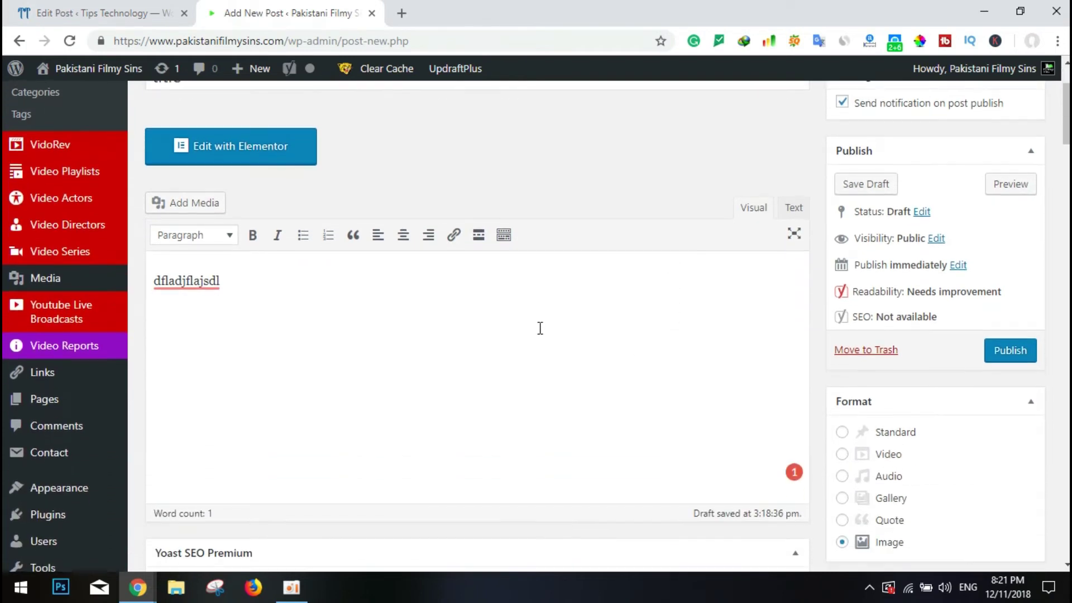
left_click(794, 208)
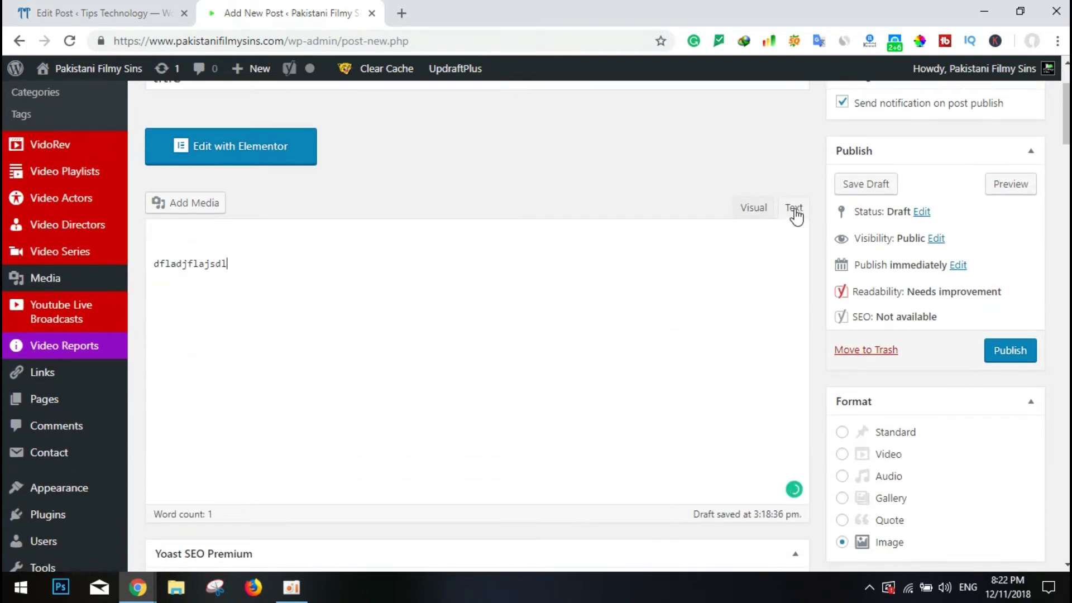
left_click(762, 213)
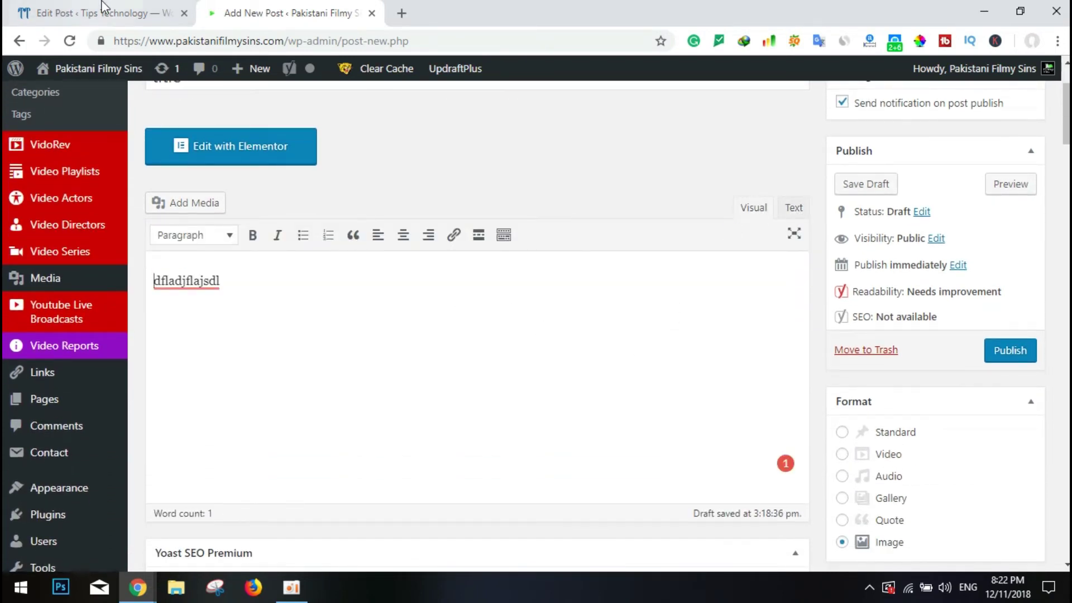
Step: Glance at the block editor post for comparison, and format the classic editor's body text "dfladjflajsdl" as Heading 1
left_click(120, 10)
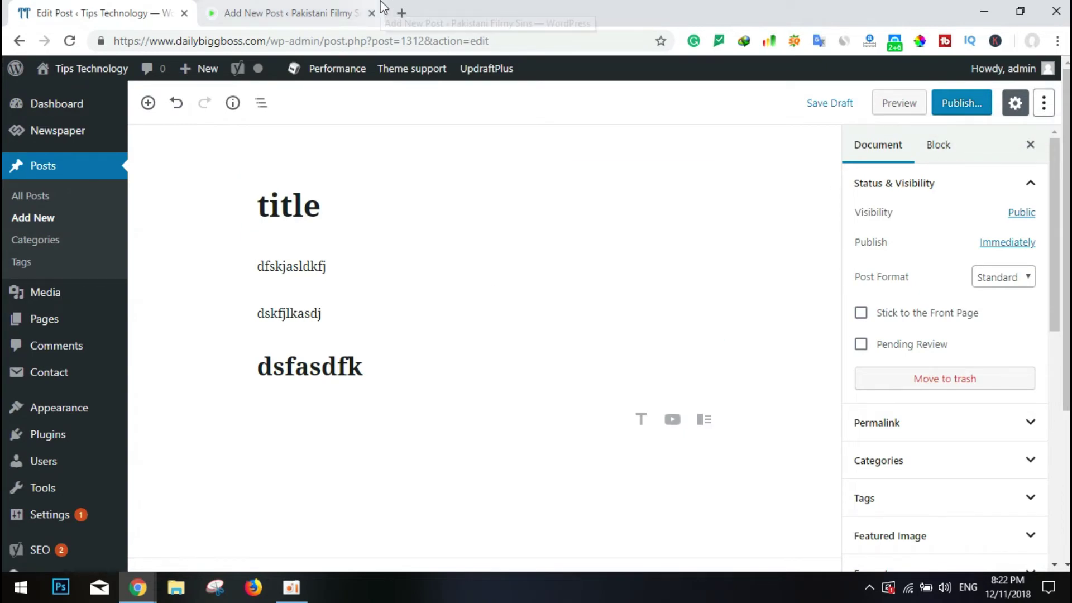
key("ctrl+Tab")
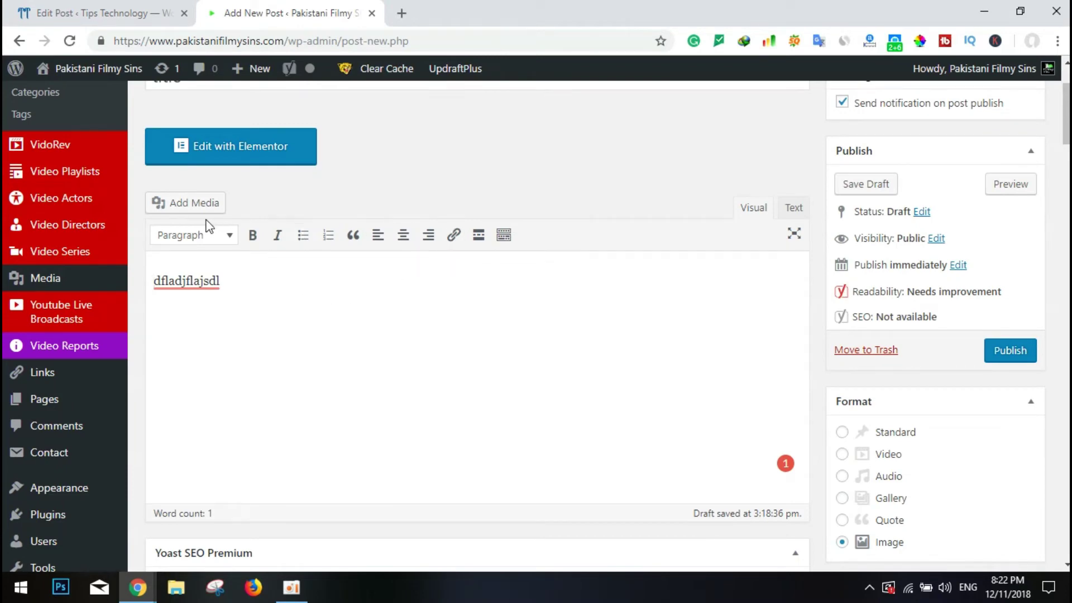
key("ctrl+a")
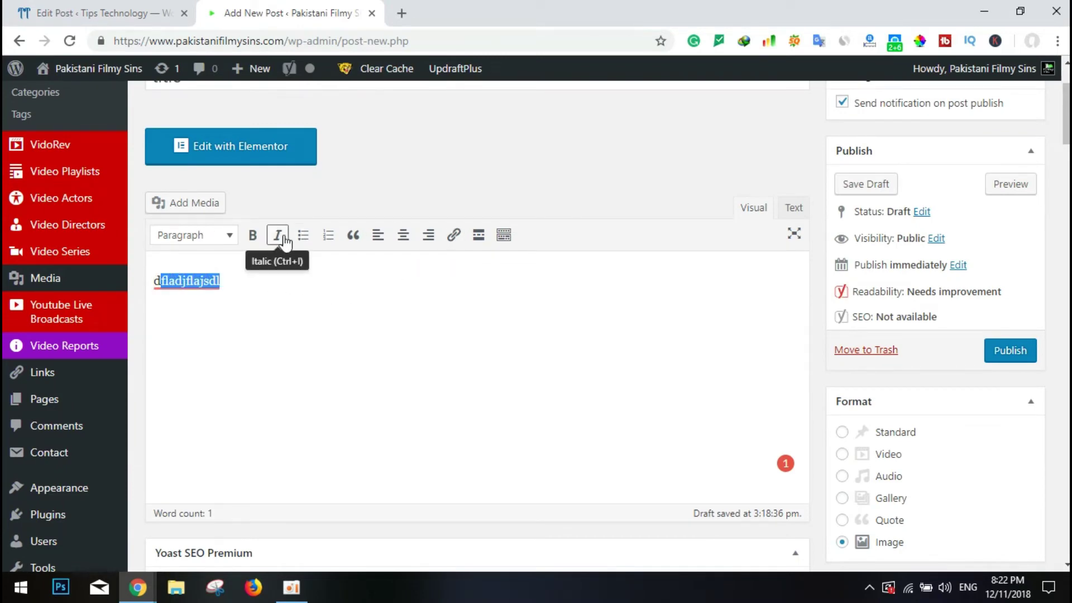
left_click(275, 308)
key("ctrl+a")
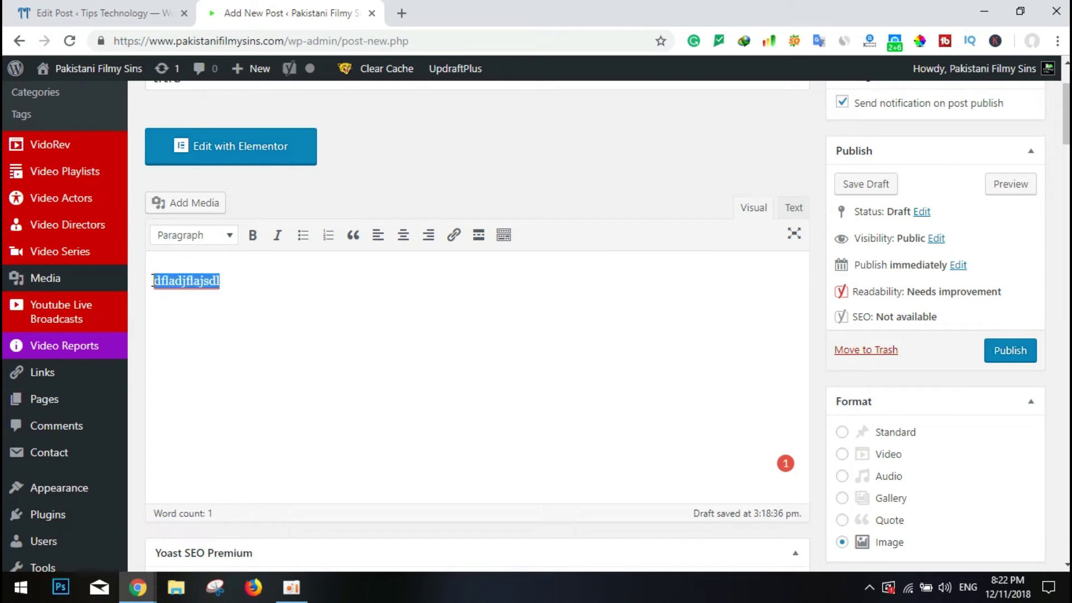
left_click(224, 237)
left_click(227, 294)
left_click(362, 314)
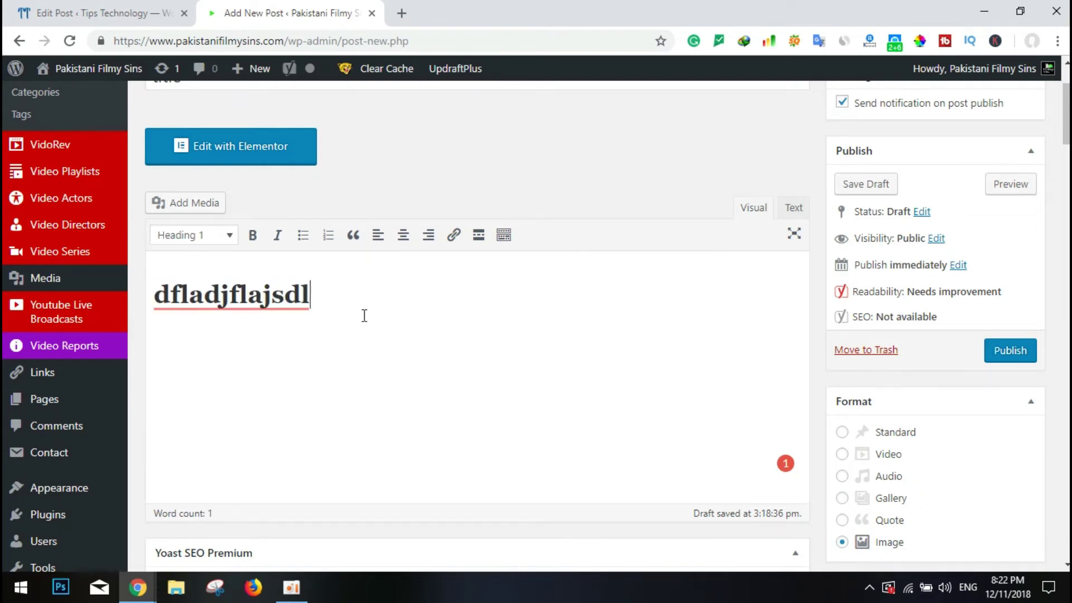
Step: Add an empty paragraph below the block editor's heading, and compare the draft-saving controls of both editors
left_click(106, 12)
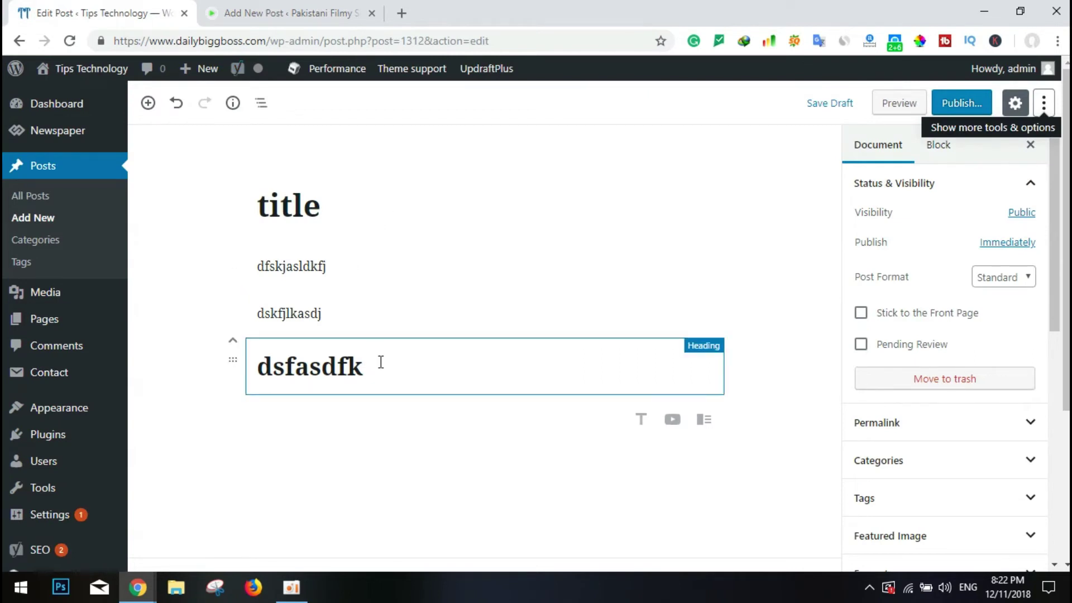
left_click(221, 420)
left_click(430, 474)
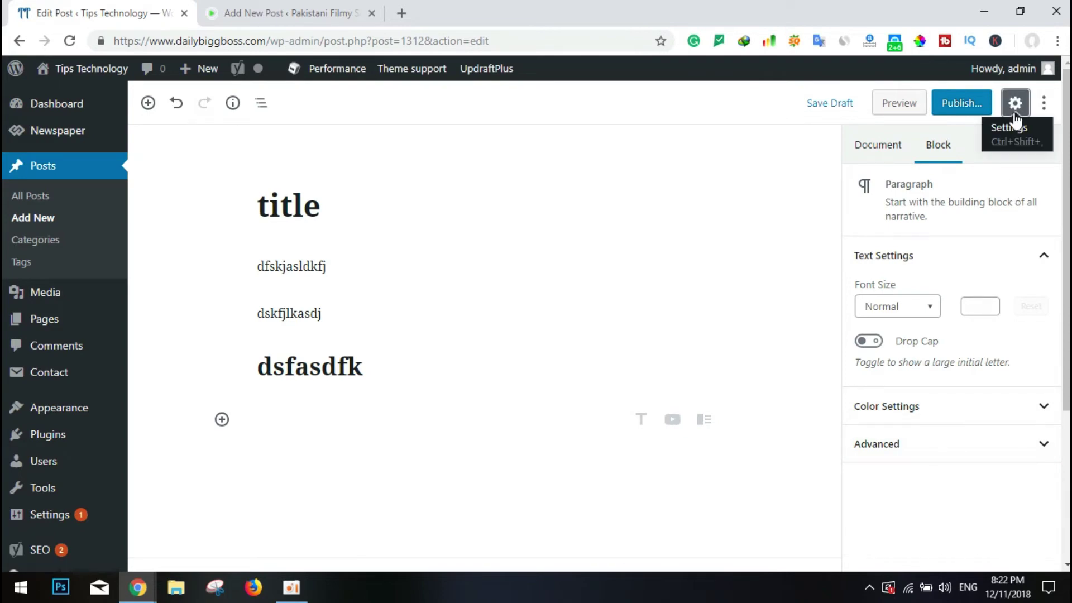
left_click(720, 159)
left_click(279, 13)
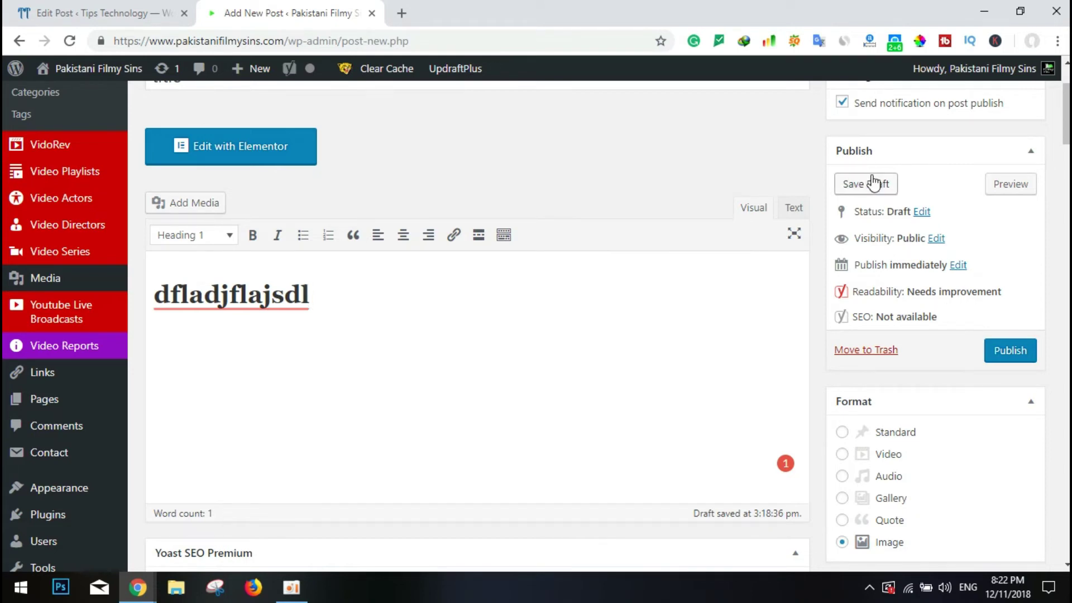
left_click(138, 8)
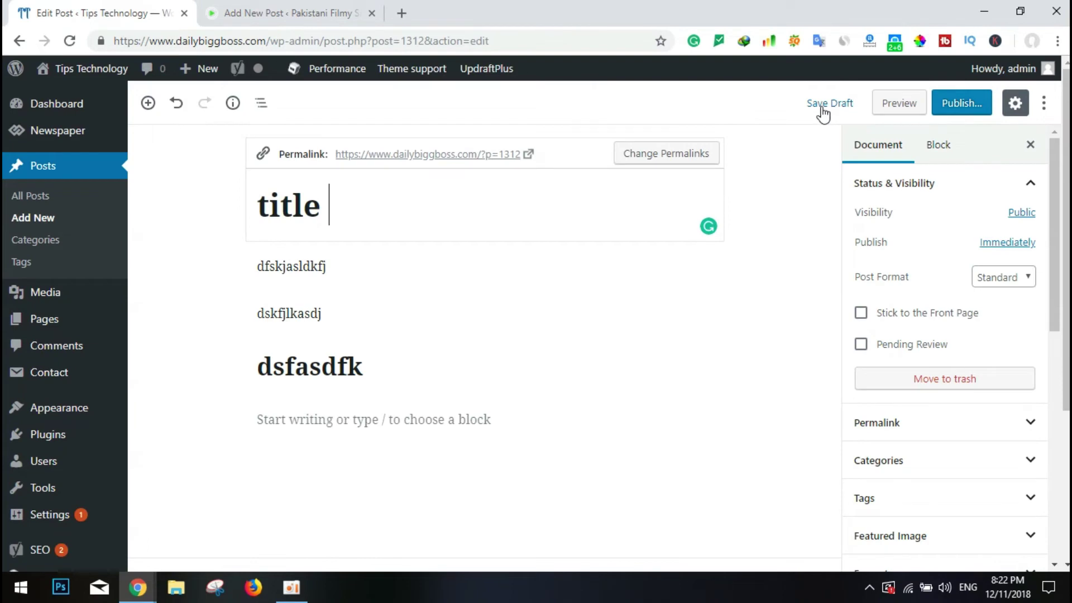
Step: Append "fdgd" to the "dsfasdfk" heading in the block editor and save the post as a draft
left_click(363, 397)
left_click(382, 375)
type("fdgd")
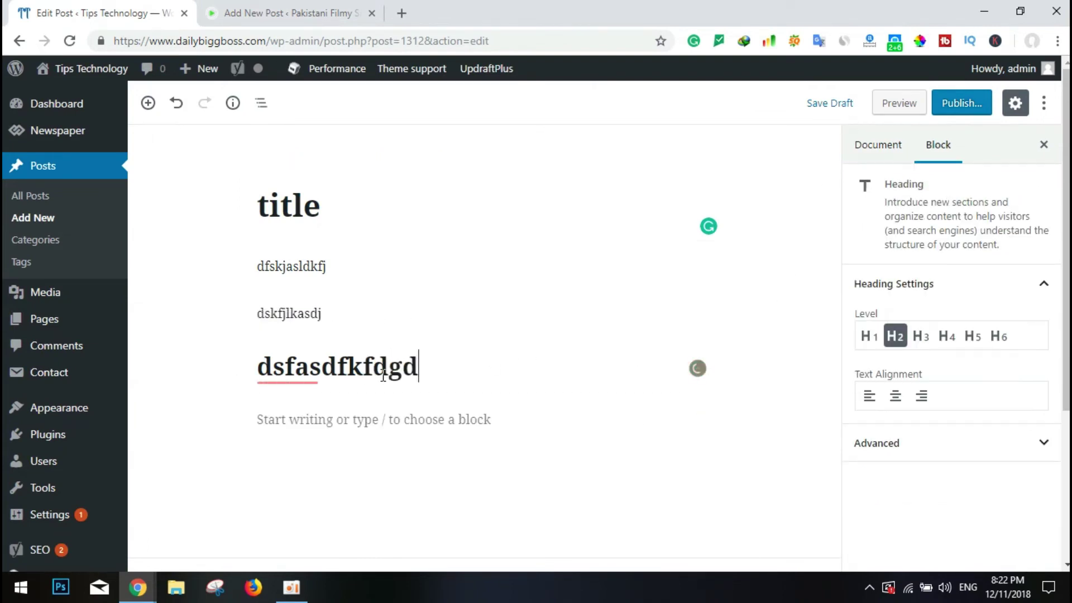
left_click(433, 416)
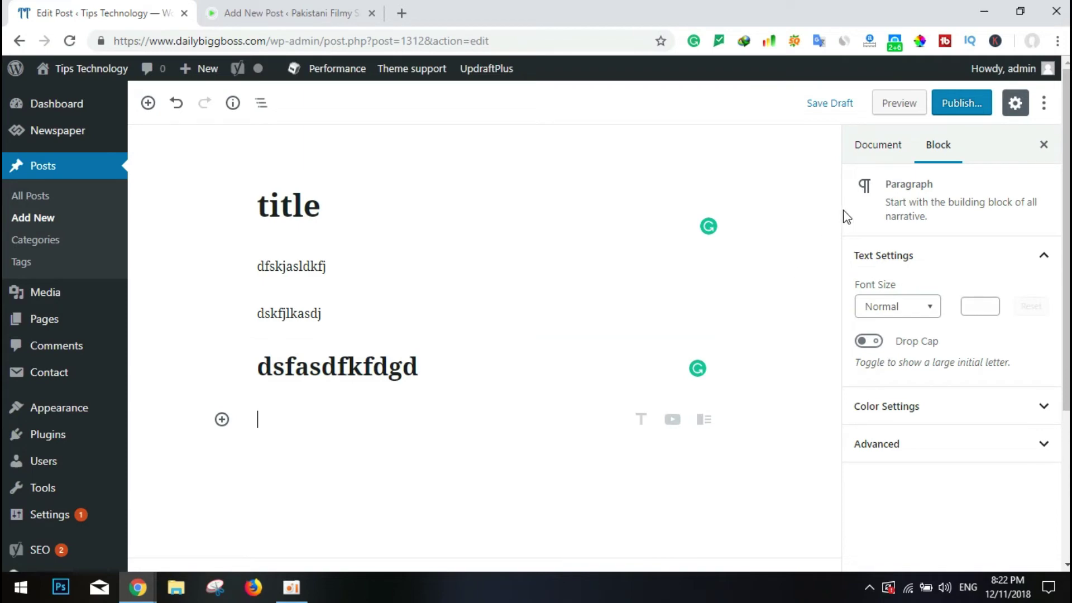
left_click(811, 171)
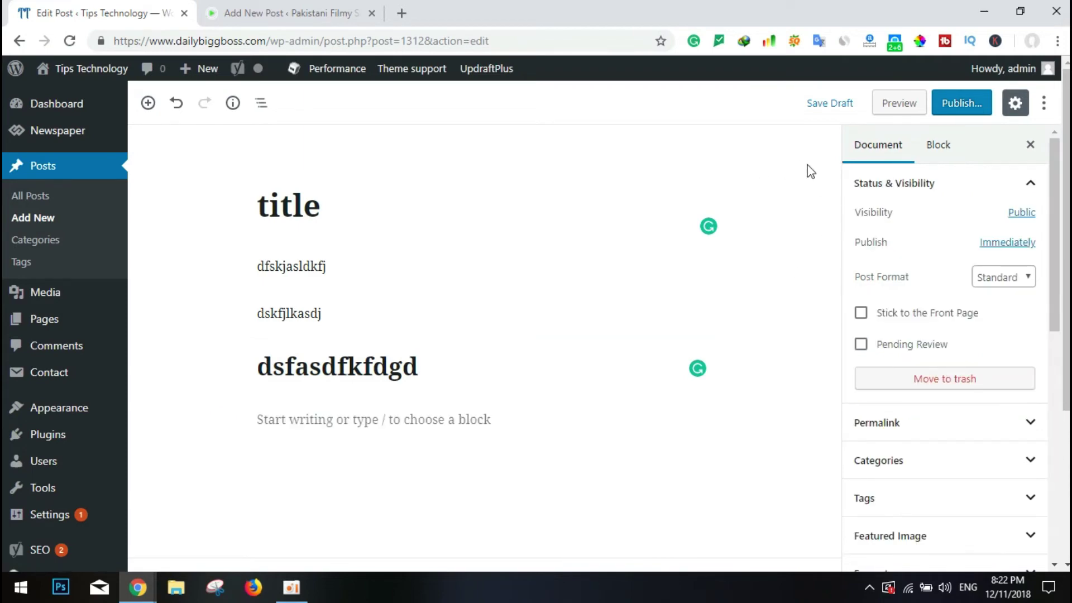
scroll(952, 102, "down", 3)
scroll(952, 103, "up", 3)
left_click(838, 104)
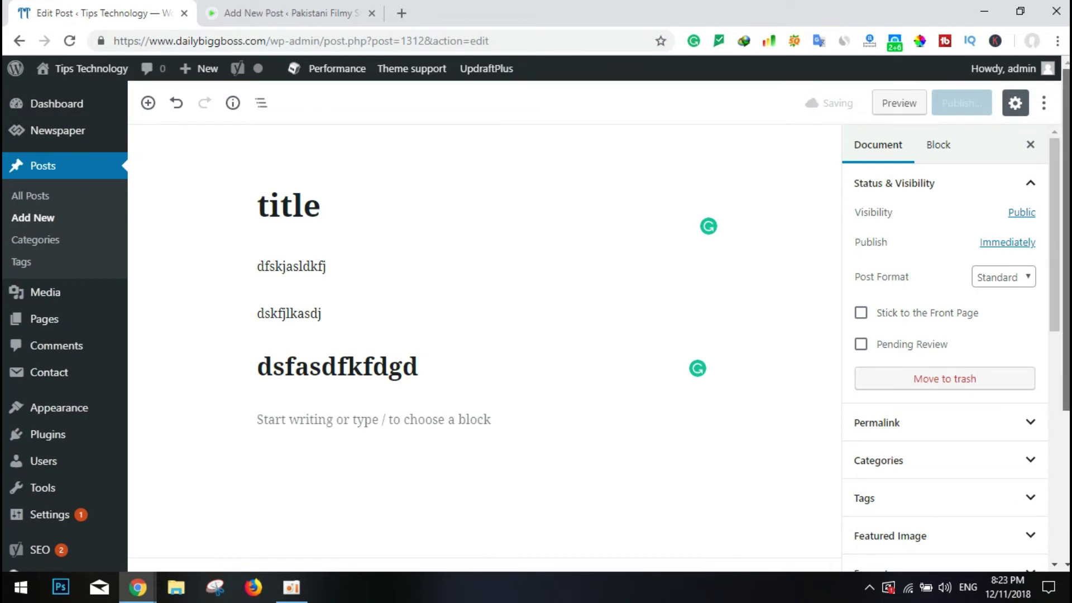
Step: Check the Block settings and the additional tools and options, ending on the Document settings
left_click(934, 150)
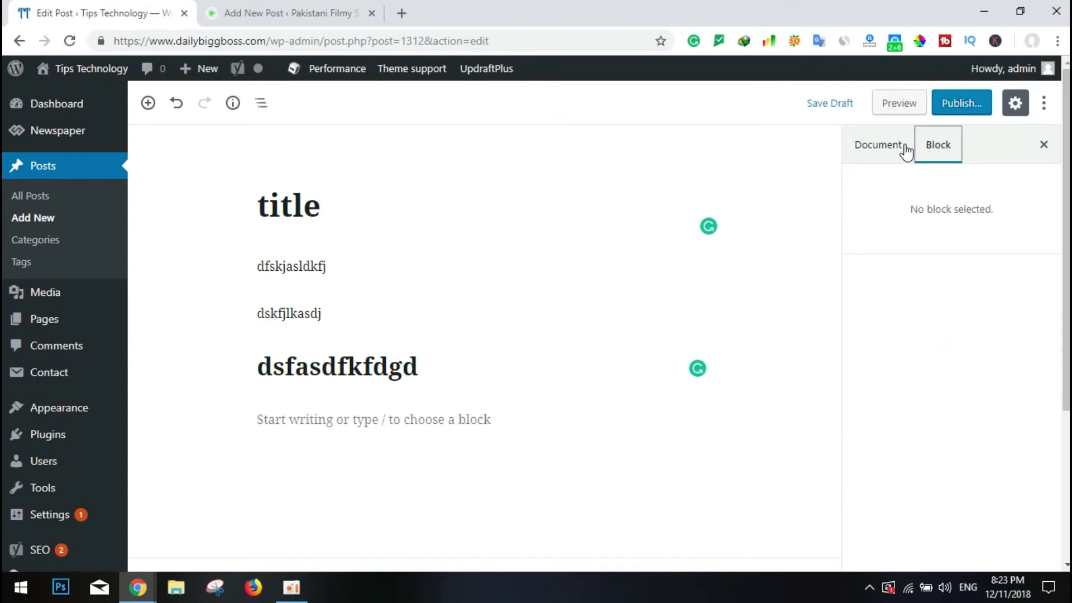
left_click(908, 148)
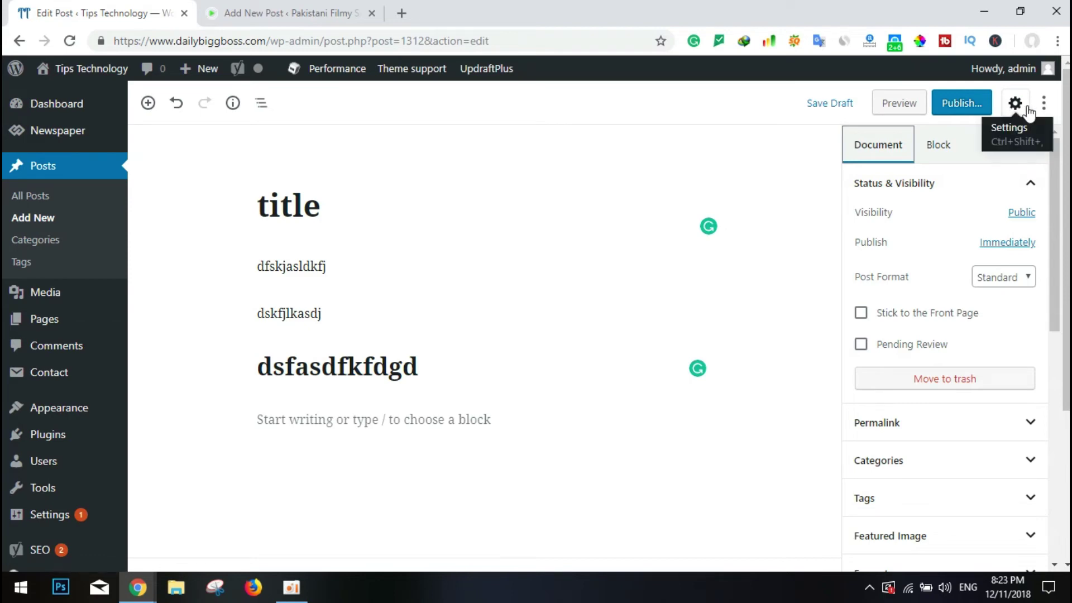
left_click(1045, 111)
left_click(1044, 112)
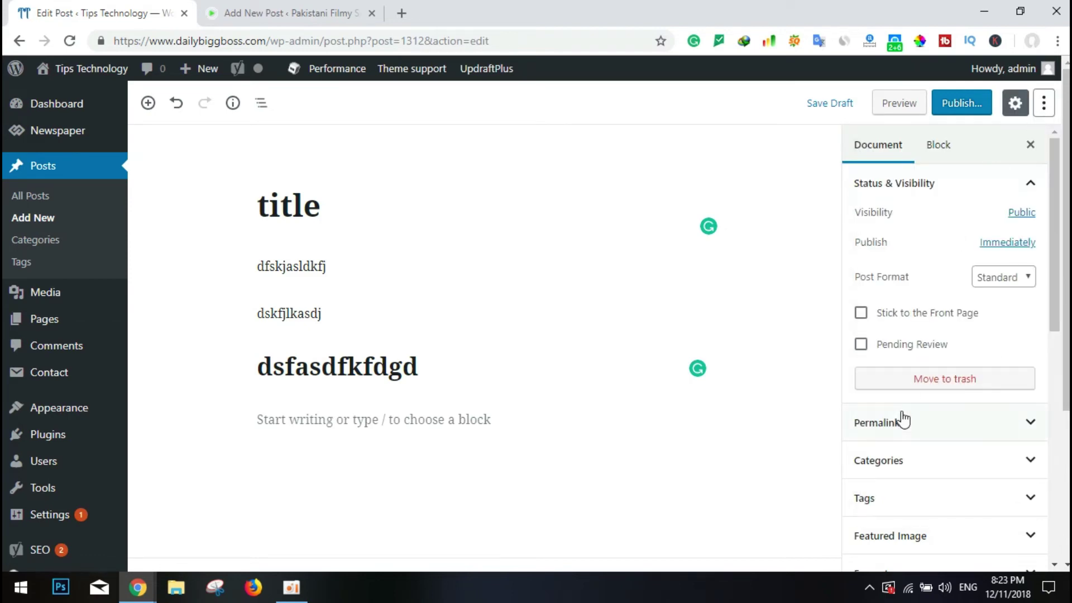
Step: Examine the post's Document settings, expanding and collapsing Permalink, Categories and Tags and reading down to the Featured Video section
scroll(903, 420, "down", 4)
left_click(981, 239)
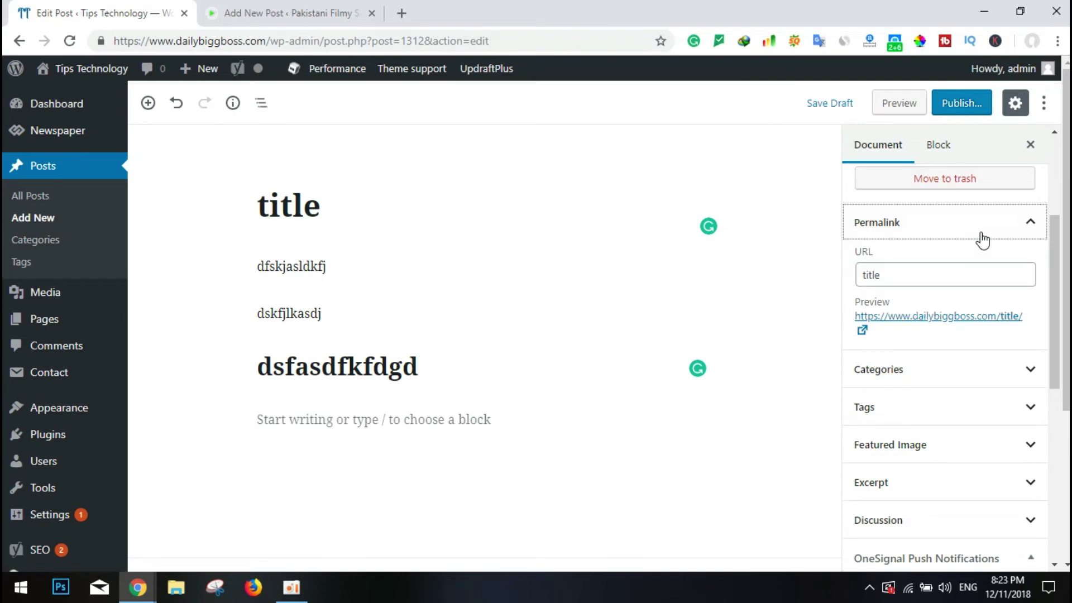
left_click(982, 239)
left_click(981, 261)
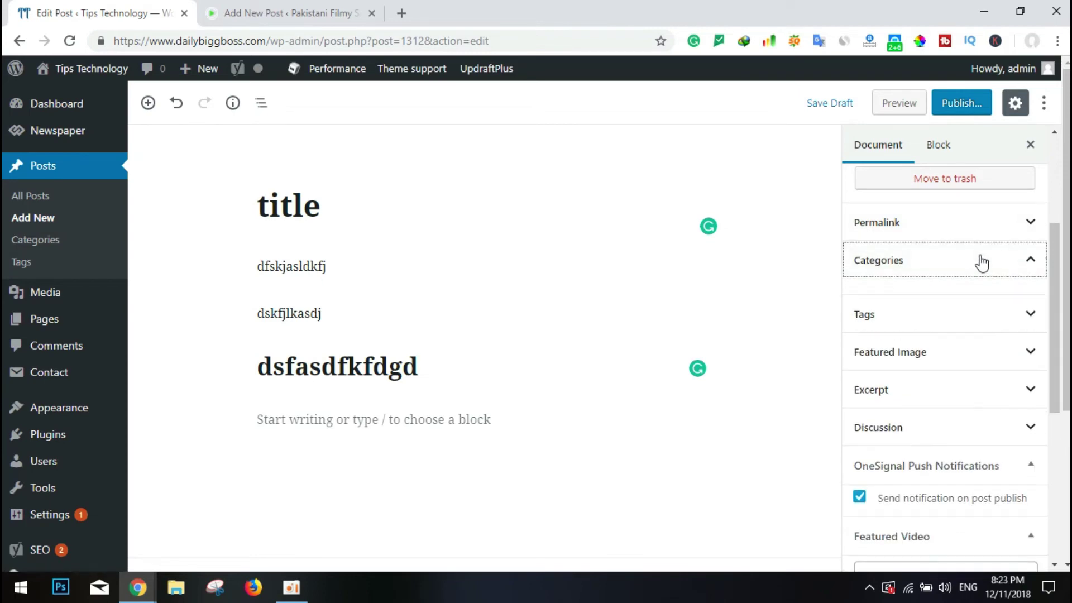
left_click(982, 262)
left_click(995, 296)
left_click(995, 296)
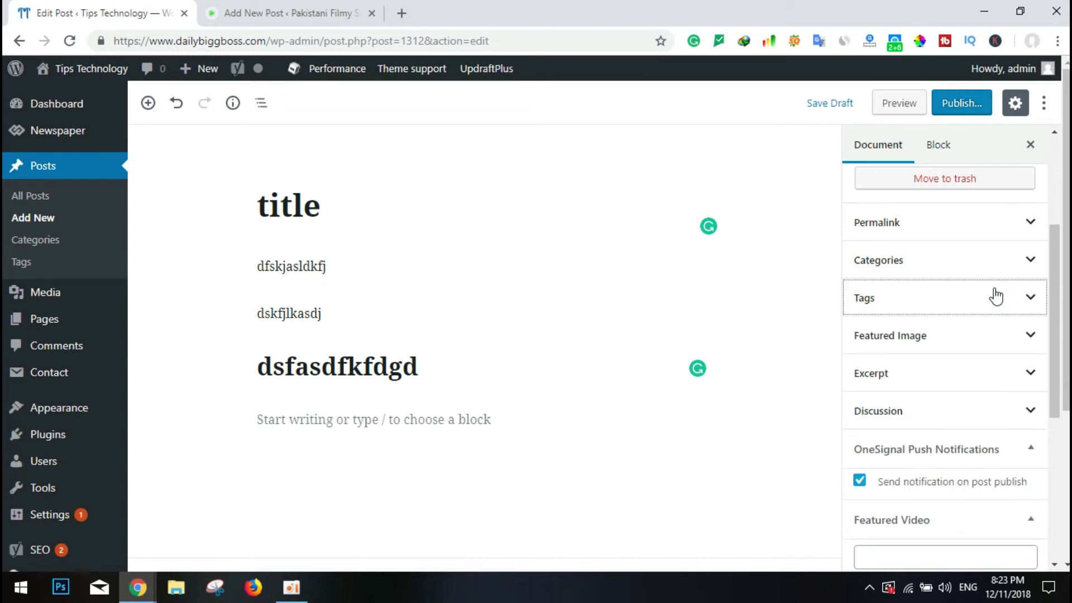
left_click(1042, 258)
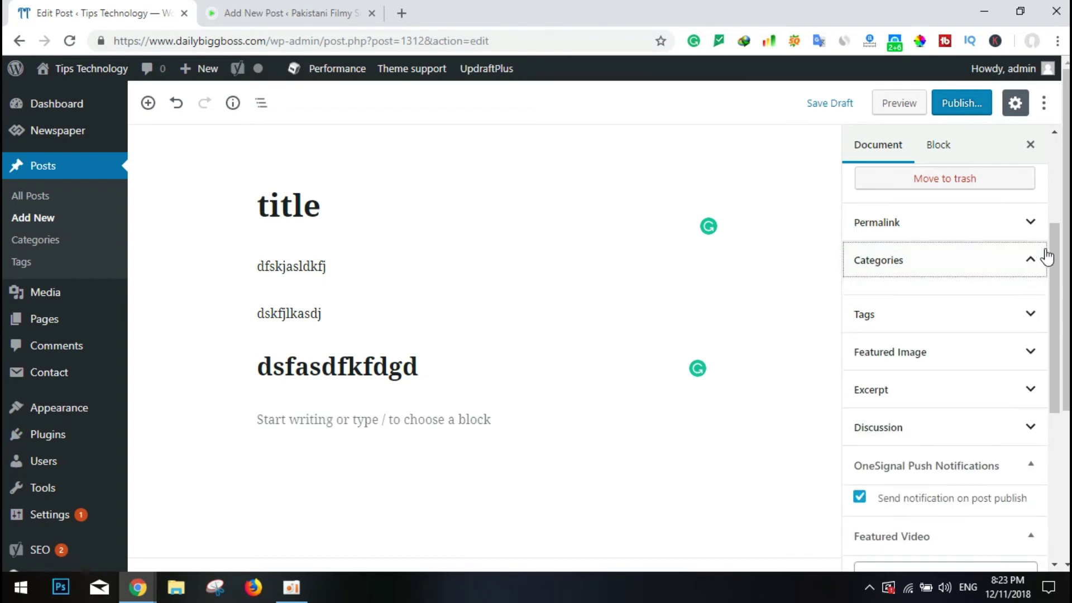
left_click(1024, 271)
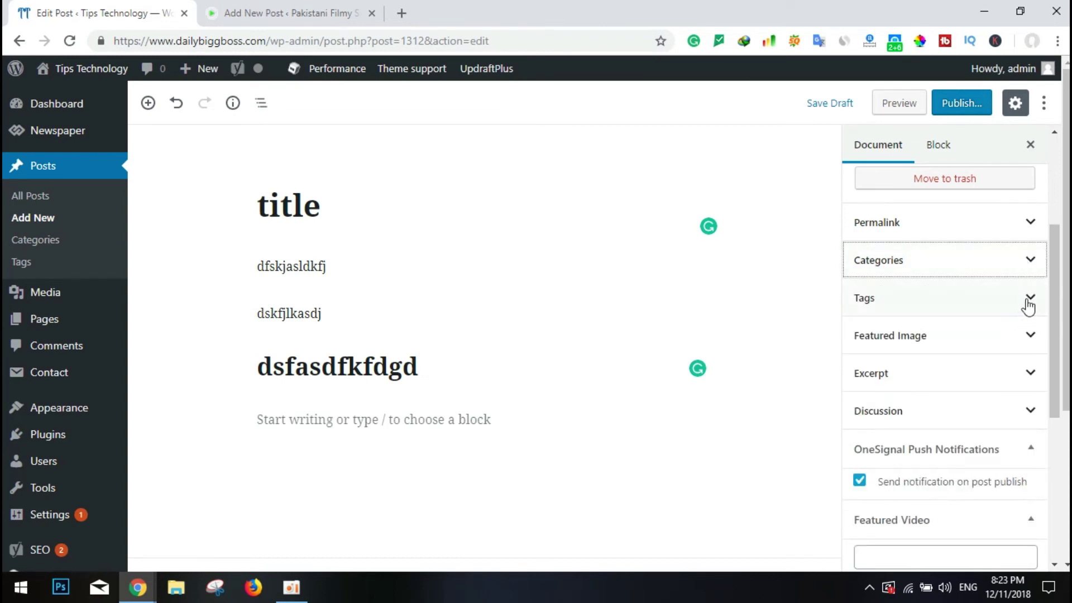
scroll(1009, 379, "down", 3)
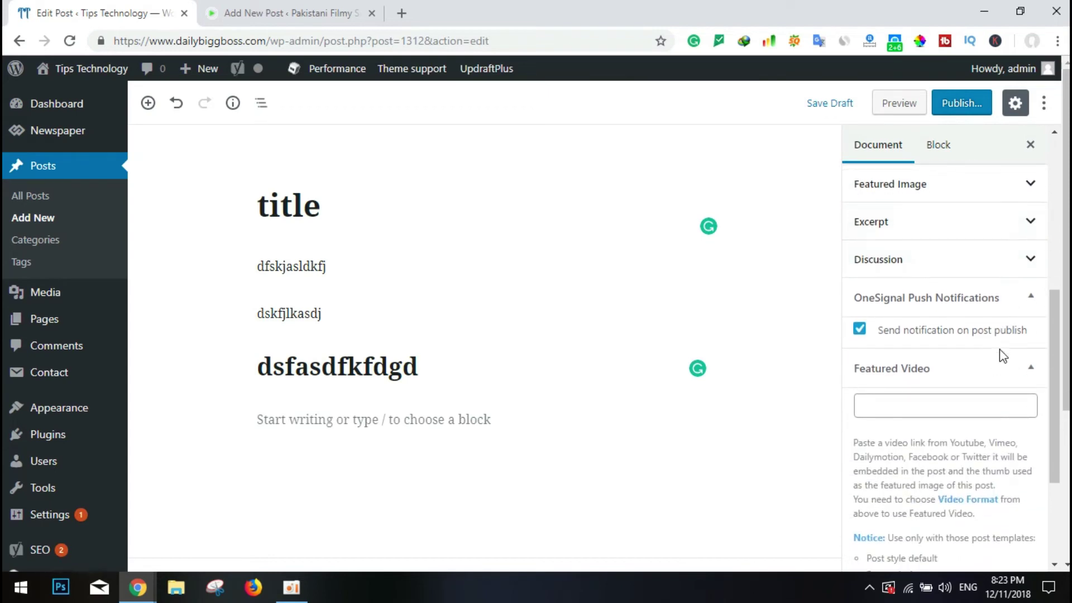
scroll(1003, 357, "down", 3)
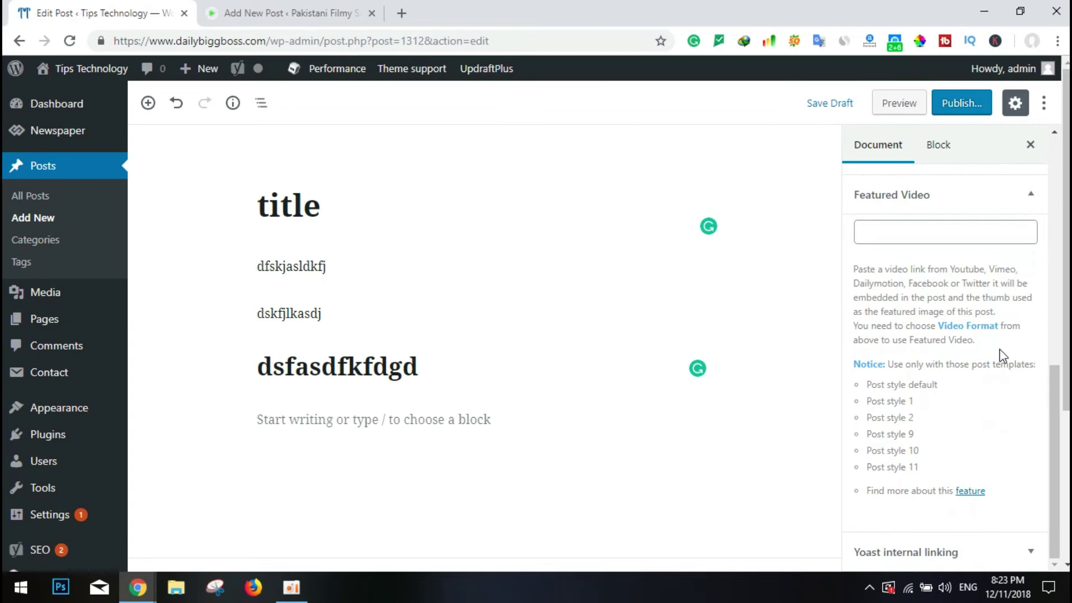
Step: Examine the classic editor's Format, Categories, Tags and Featured Image boxes, collapsing and expanding Format, and read down through the Yoast SEO analysis
key("ctrl+Tab")
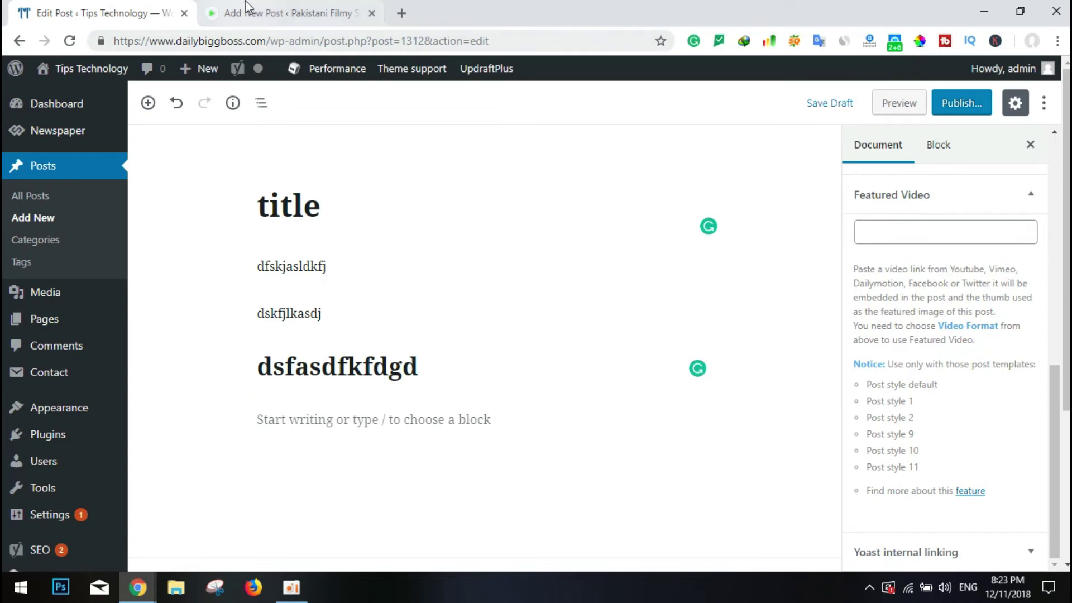
scroll(998, 457, "down", 3)
scroll(999, 458, "down", 1)
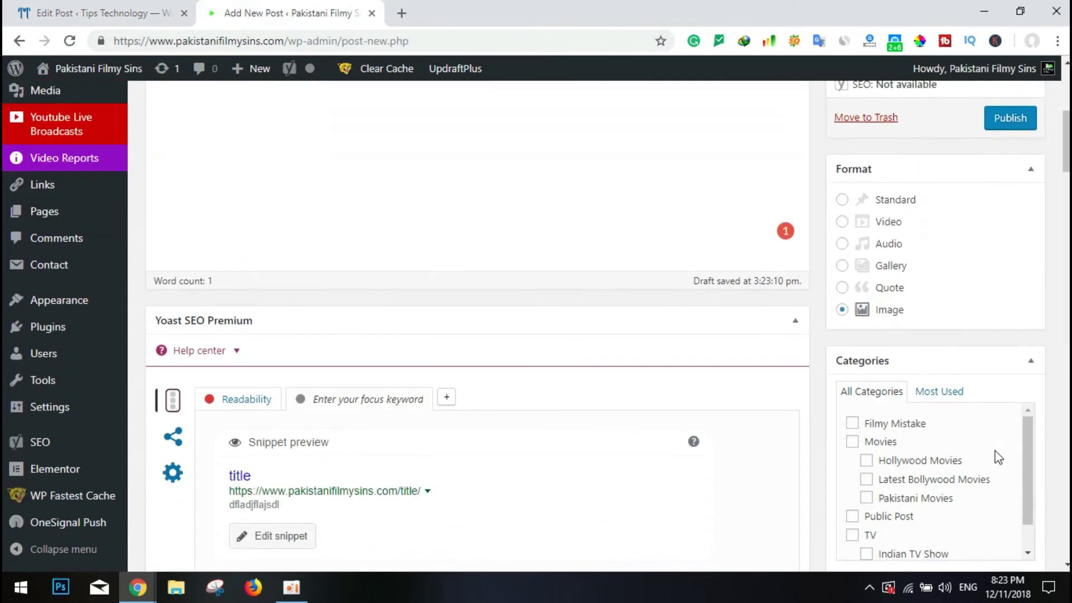
left_click(842, 310)
scroll(842, 313, "down", 1)
scroll(842, 313, "up", 1)
left_click(1007, 141)
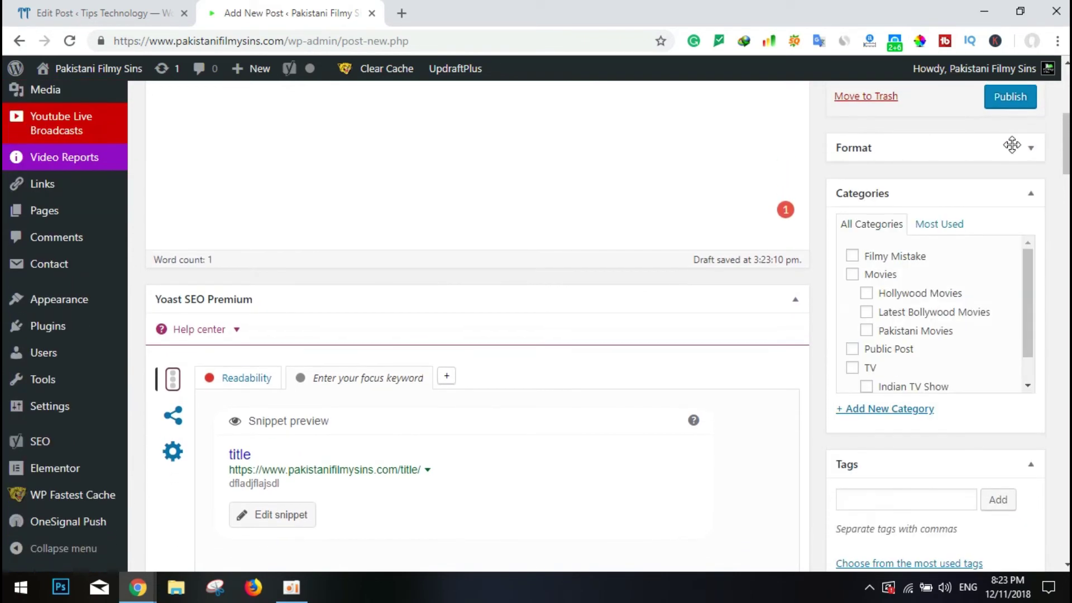
left_click(1012, 145)
scroll(926, 330, "down", 3)
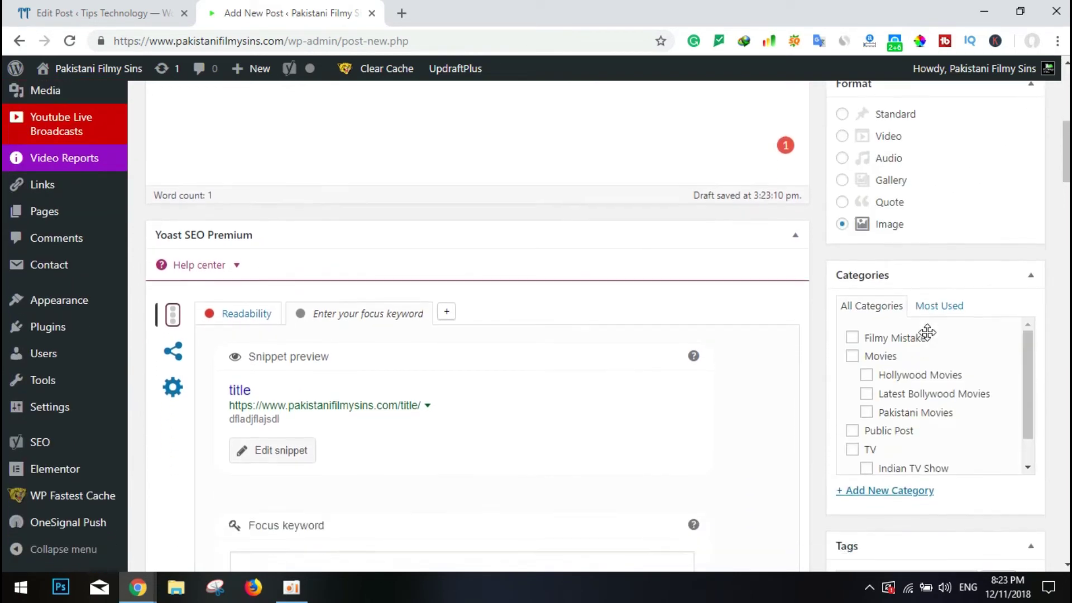
scroll(928, 340, "down", 7)
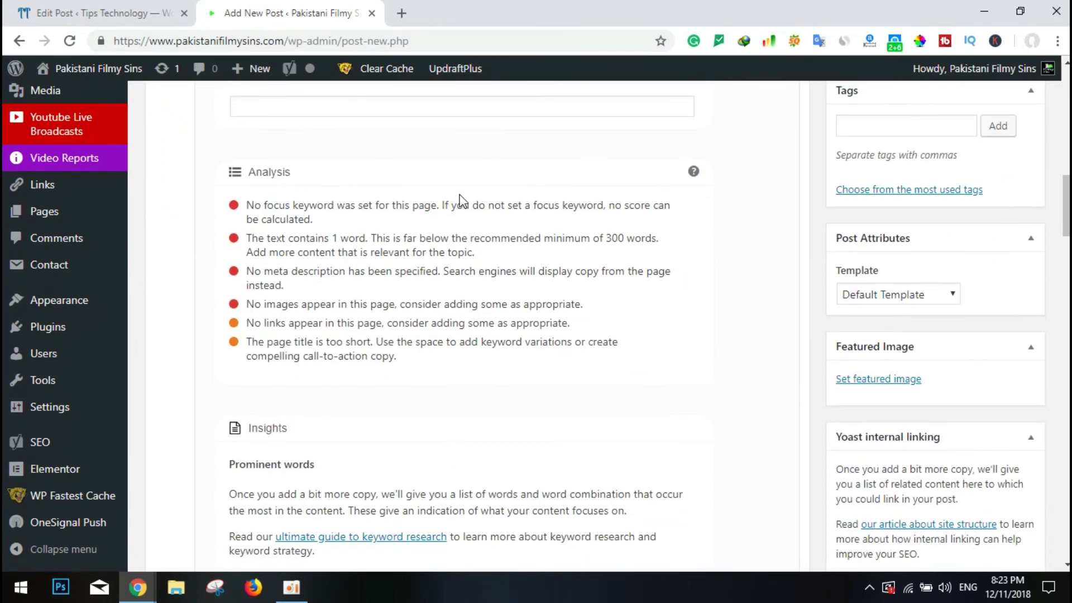
Step: Compare with the block editor's Document settings, expanding and collapsing Categories, and check the Post Settings and Yoast SEO Premium sections below the content
left_click(178, 3)
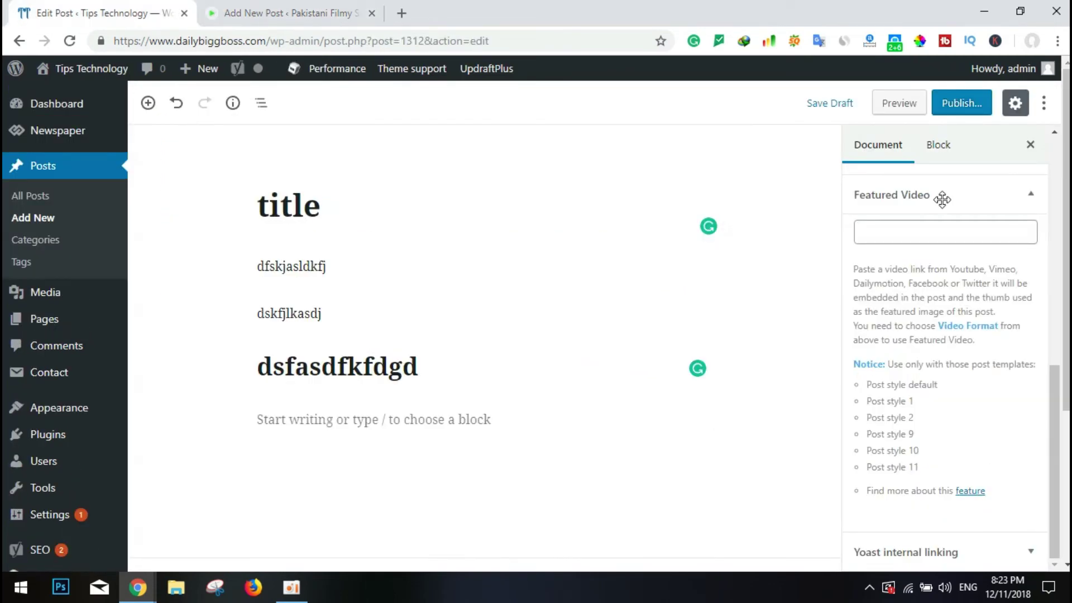
scroll(942, 199, "up", 9)
scroll(1016, 457, "down", 3)
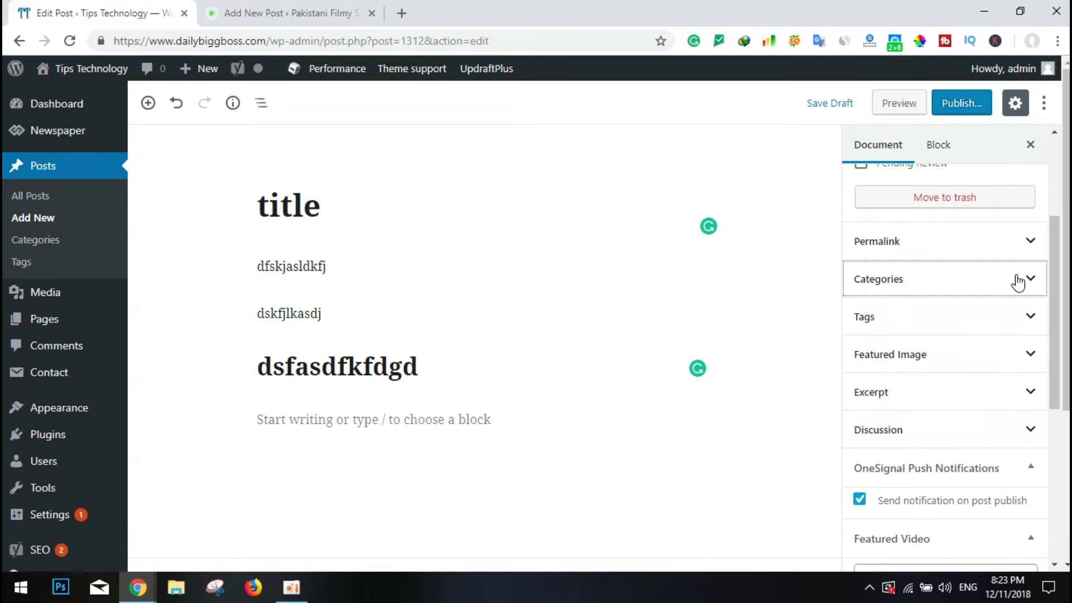
left_click(1027, 278)
left_click(1027, 277)
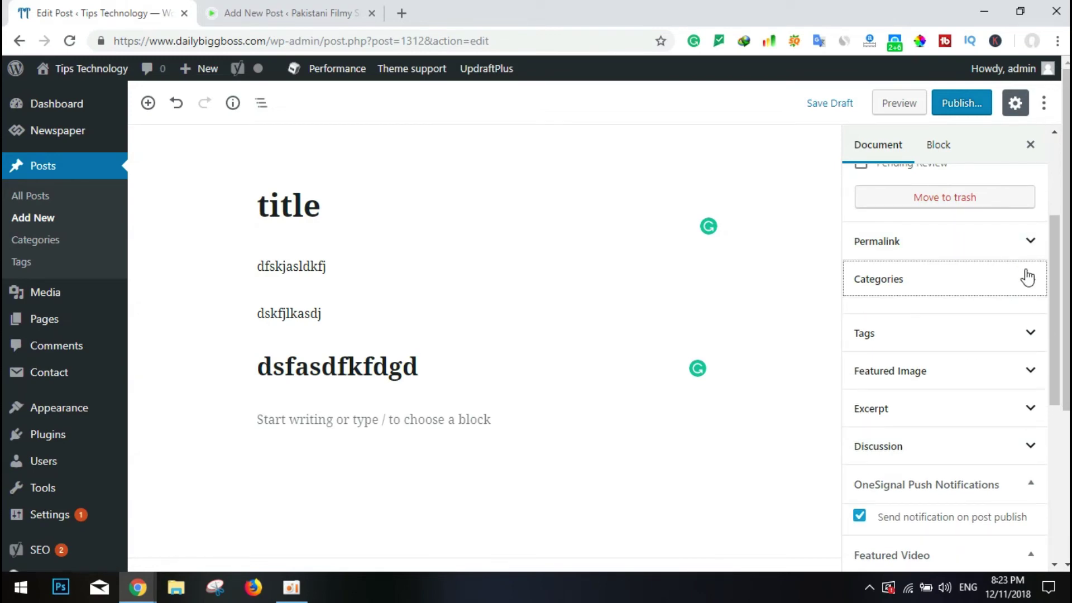
left_click(1029, 290)
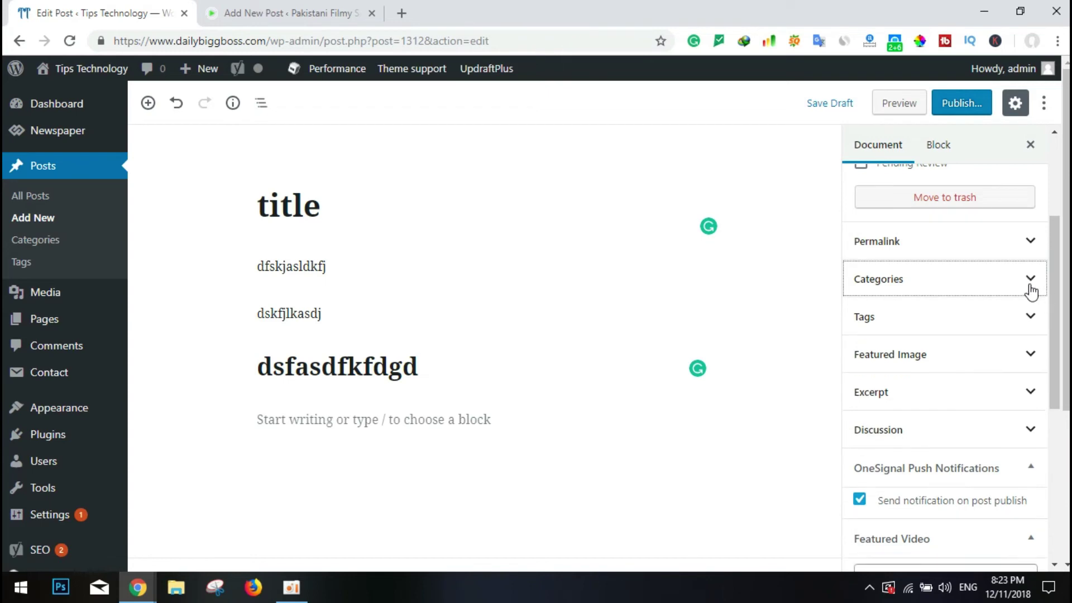
left_click(1028, 280)
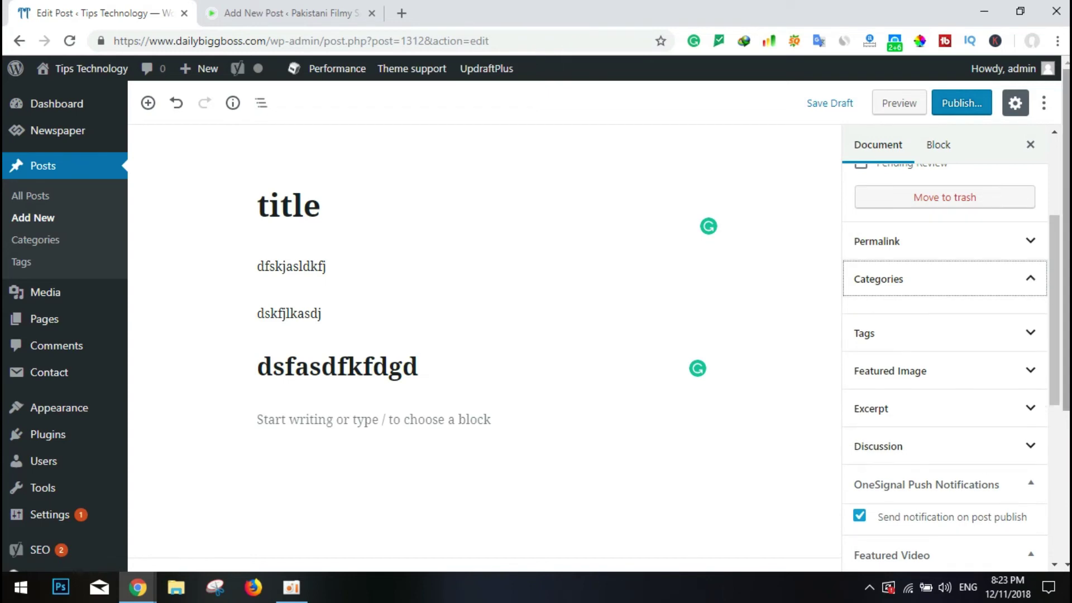
left_click(1026, 290)
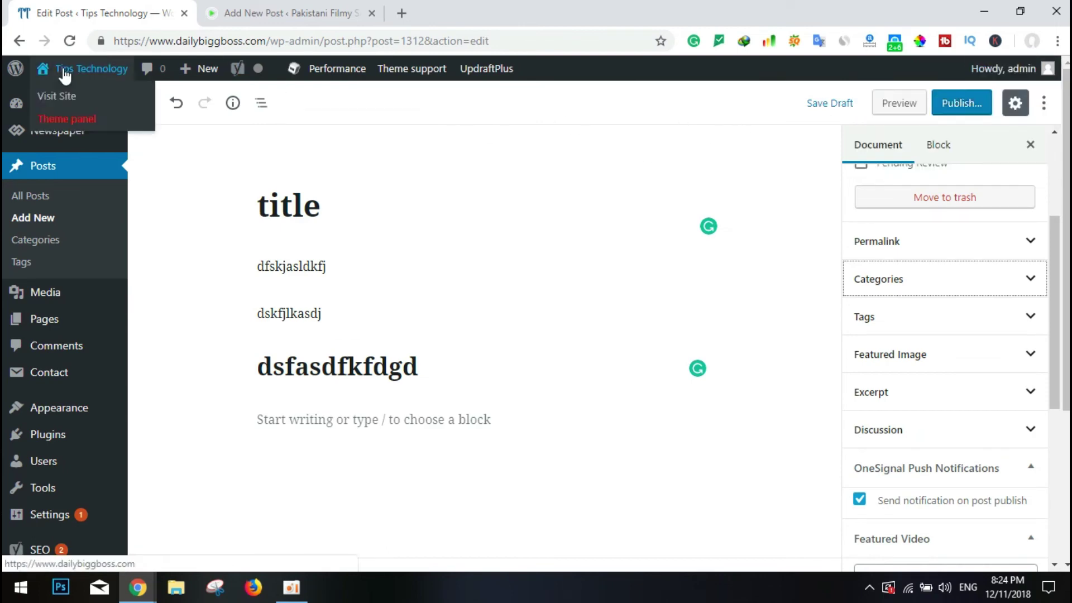
scroll(1057, 389, "down", 4)
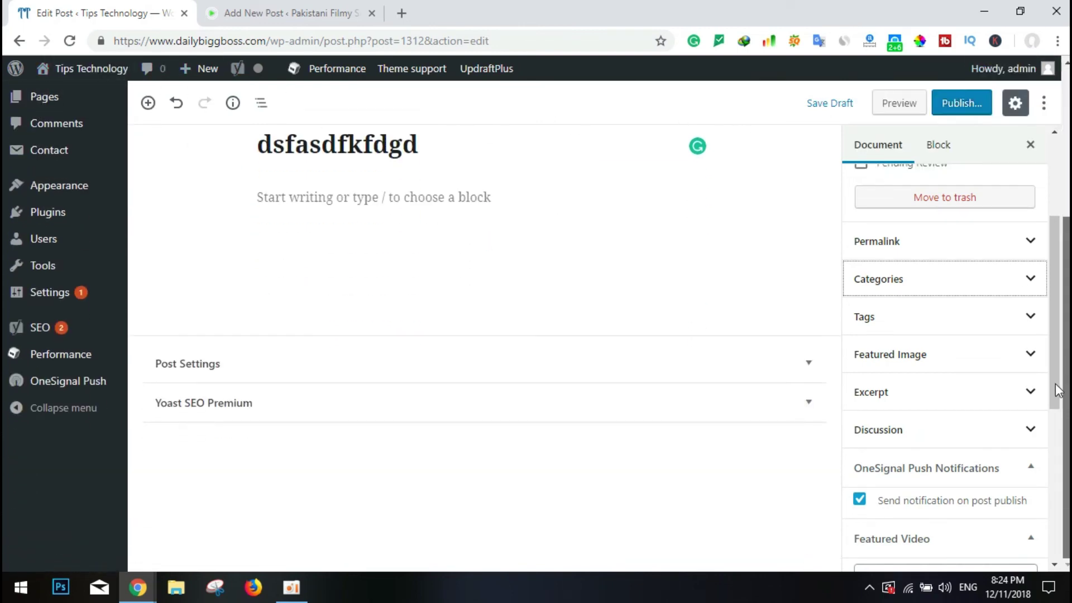
scroll(1051, 416, "up", 4)
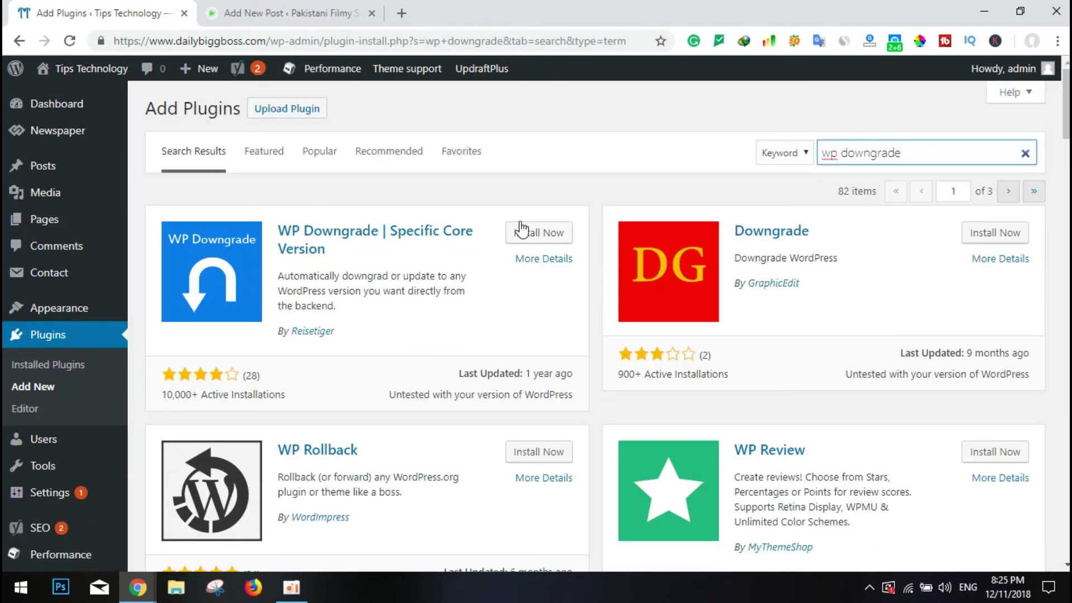
Step: Install and activate the WP Downgrade | Specific Core Version plugin, and open its settings page
left_click(544, 232)
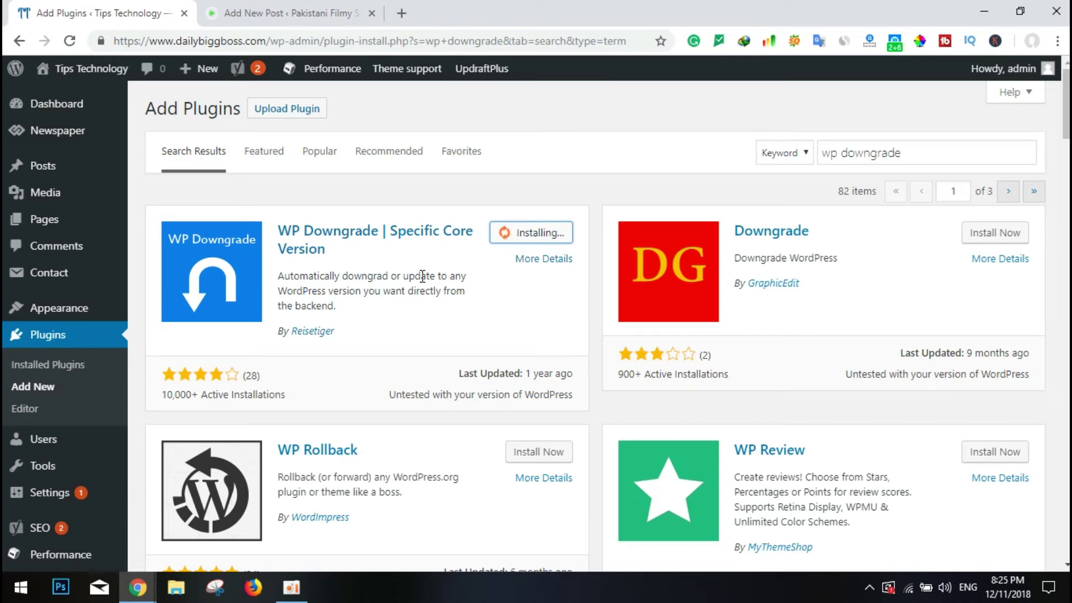
left_click(547, 232)
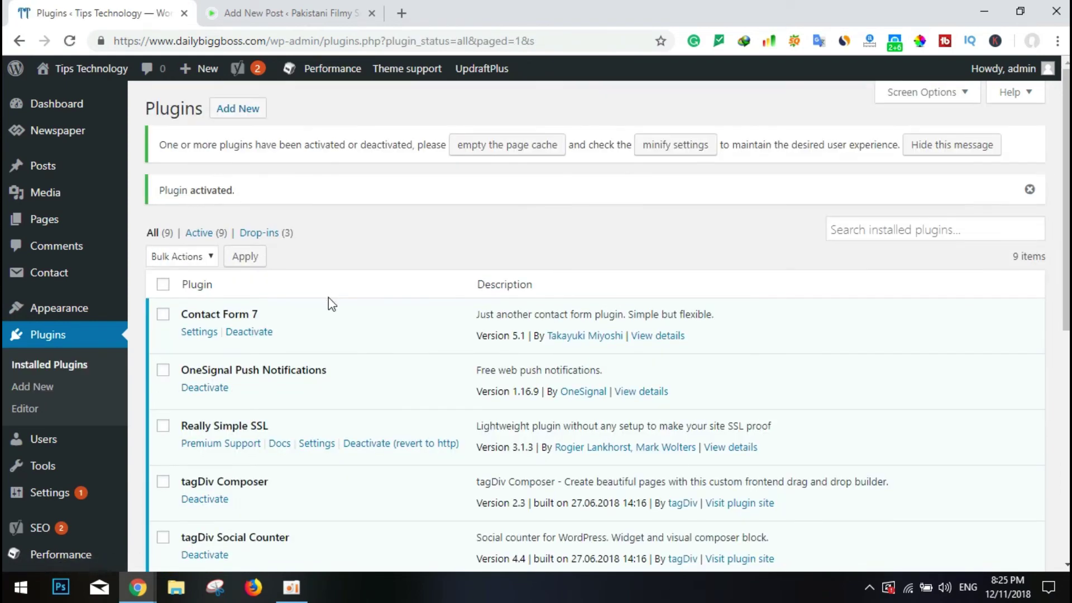
scroll(31, 347, "down", 5)
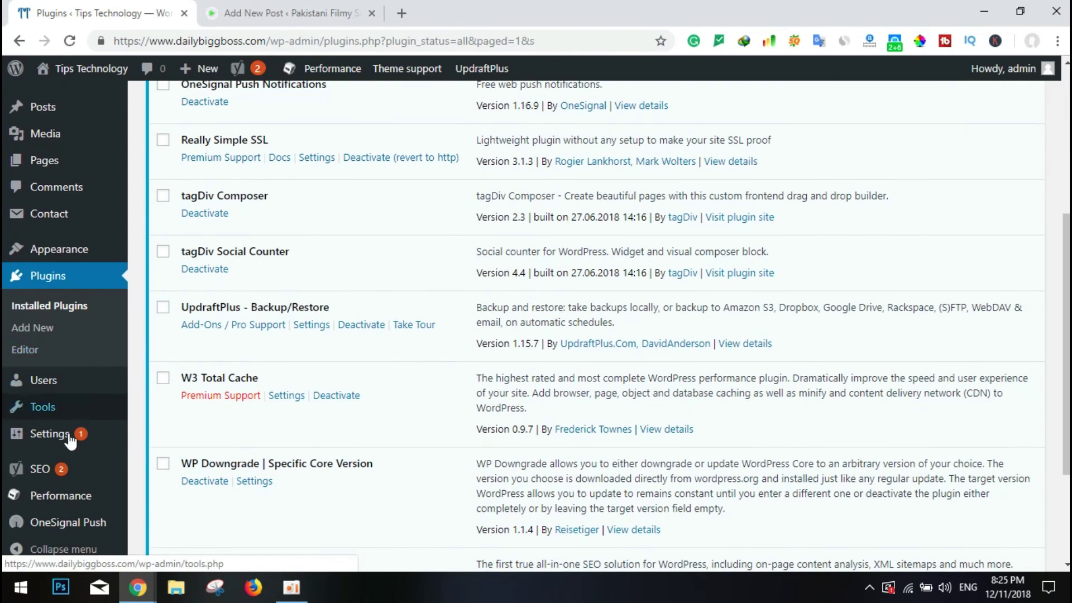
mouse_move(70, 441)
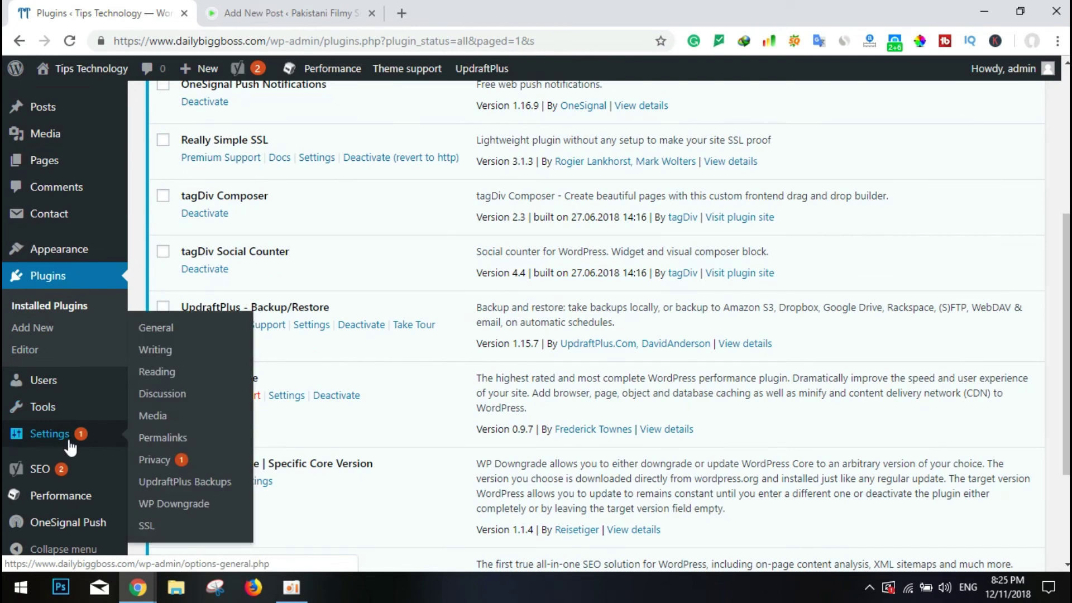
left_click(200, 506)
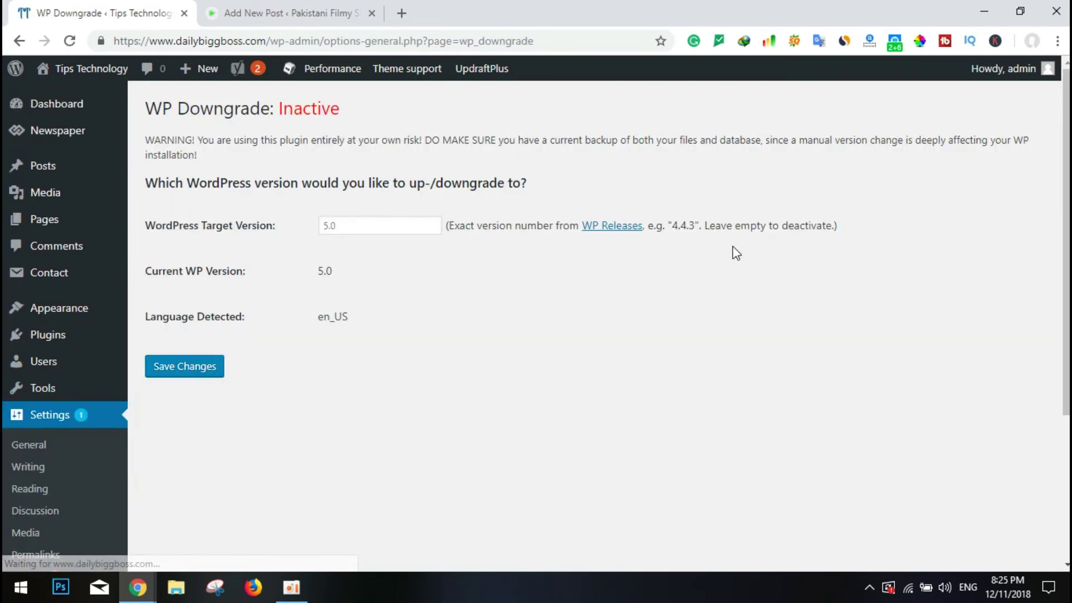
scroll(949, 447, "down", 4)
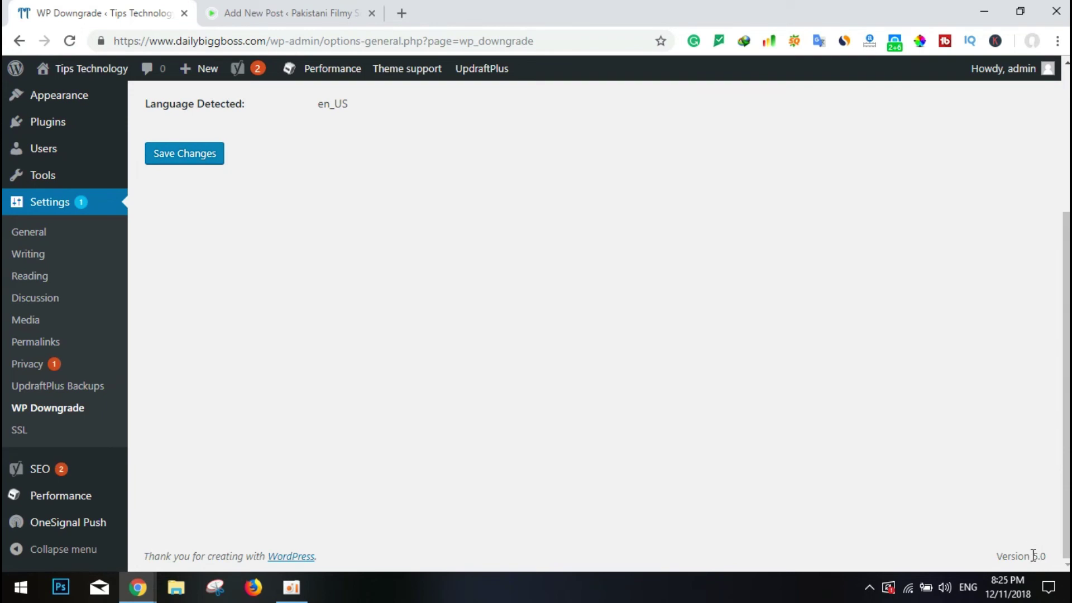
scroll(589, 272, "up", 4)
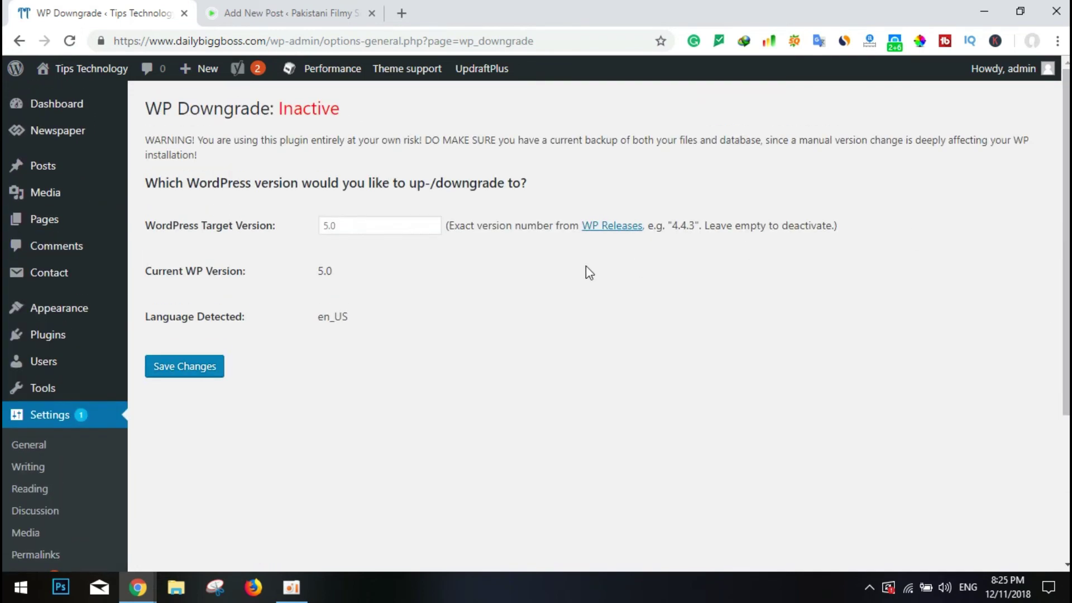
Step: Open the WP Releases archive, dismiss the translation offer, and select the version number 4.9.8 in the 4.9 branch
left_click(371, 230)
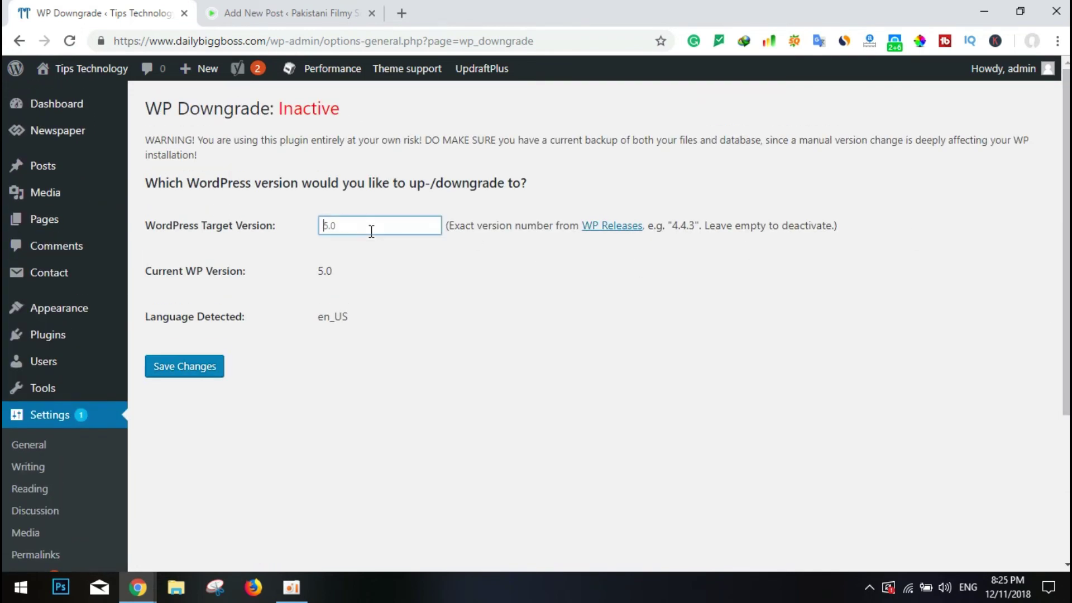
left_click(618, 226)
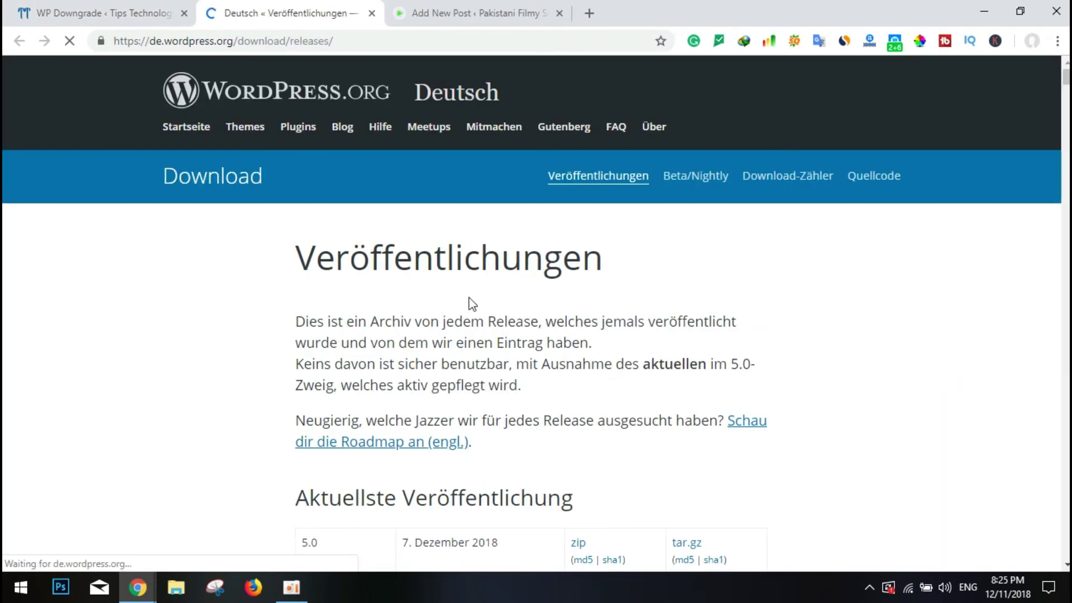
scroll(469, 304, "down", 6)
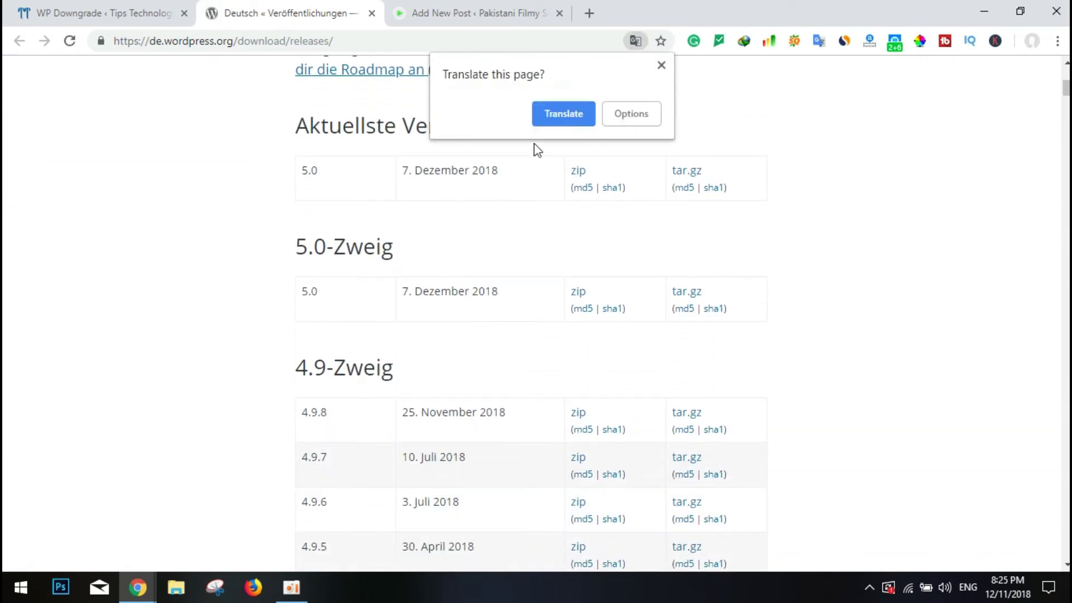
left_click(662, 66)
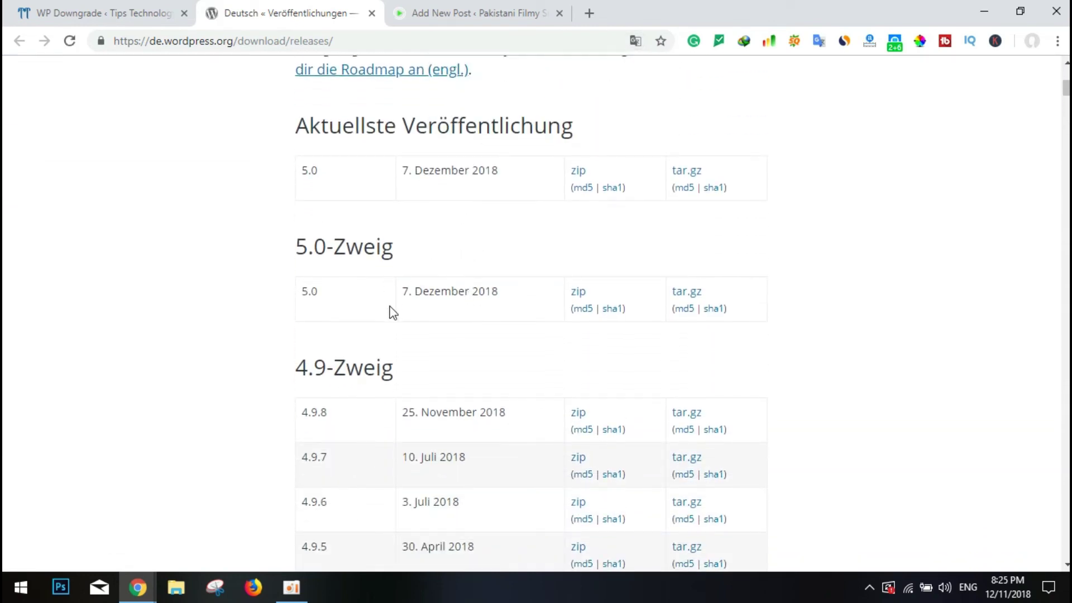
left_click_drag(406, 171, 479, 170)
left_click(468, 296)
left_click_drag(327, 414, 308, 413)
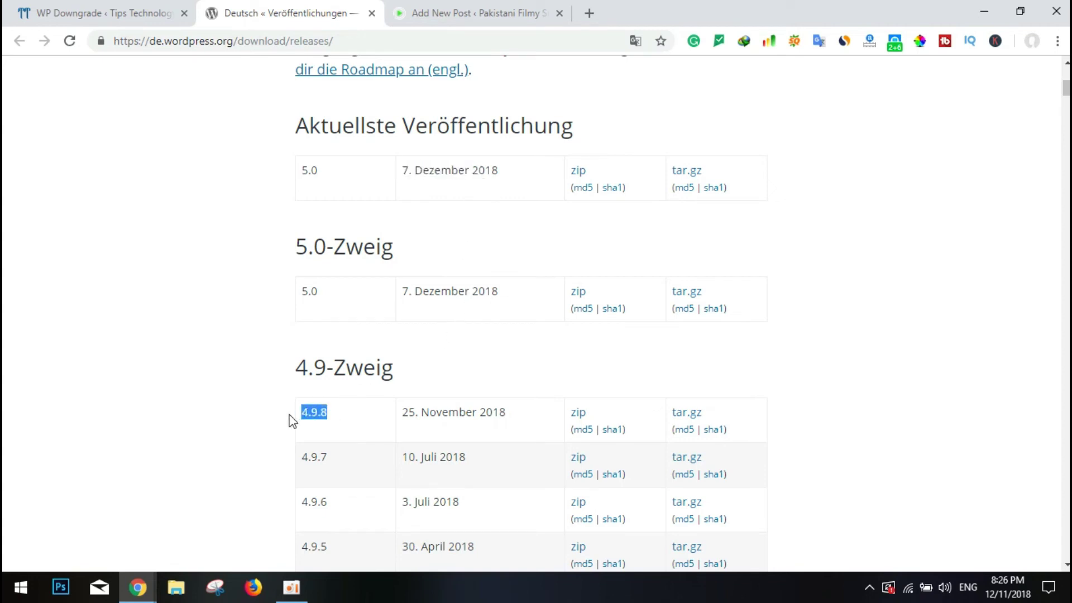
Step: Try to save 4.9.8 from the releases list as the WordPress Target Version in WP Downgrade
left_click(165, 11)
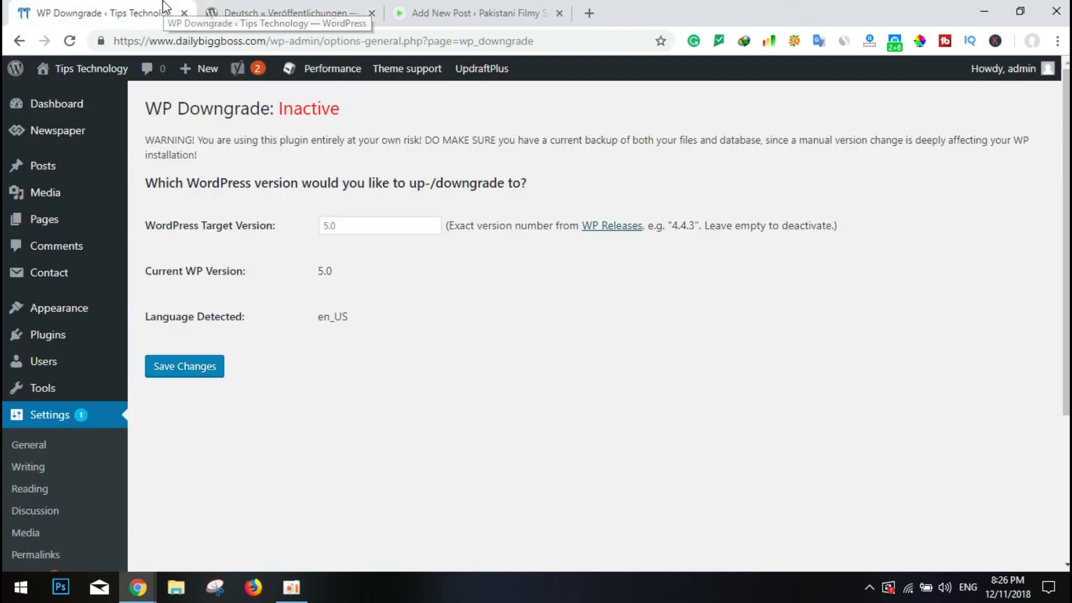
left_click(370, 227)
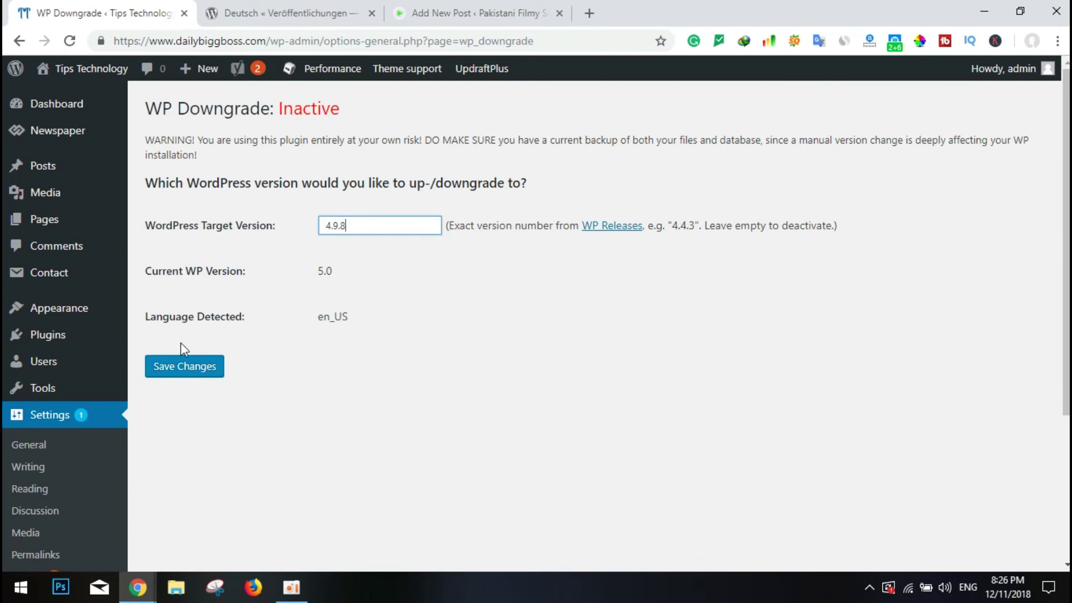
left_click(193, 368)
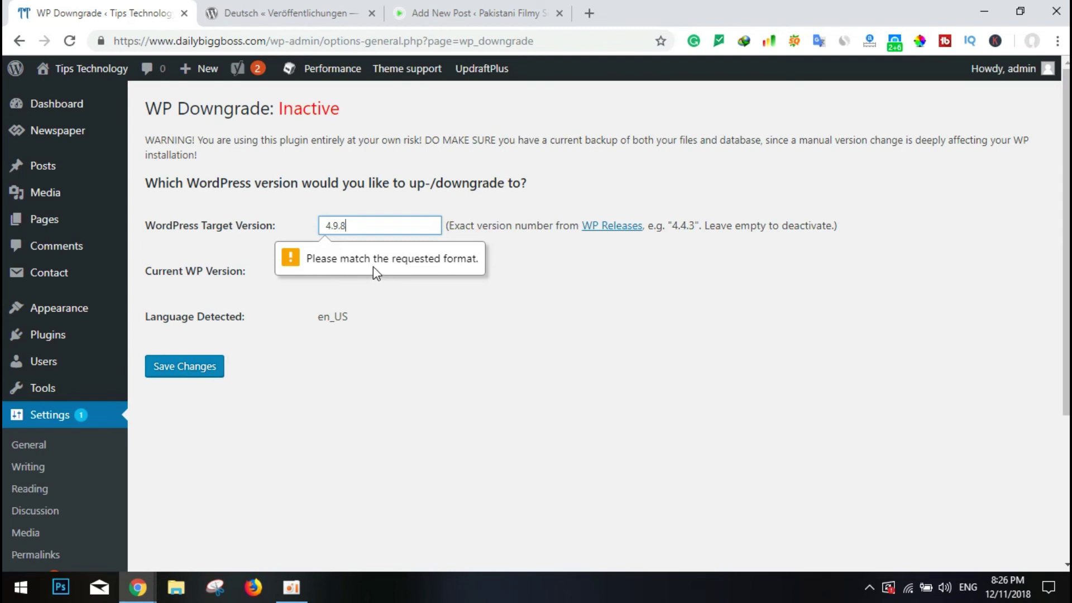
Step: Clear the WordPress Target Version, enter 4.9.8 again without any extra characters, and save the changes
left_click(390, 225)
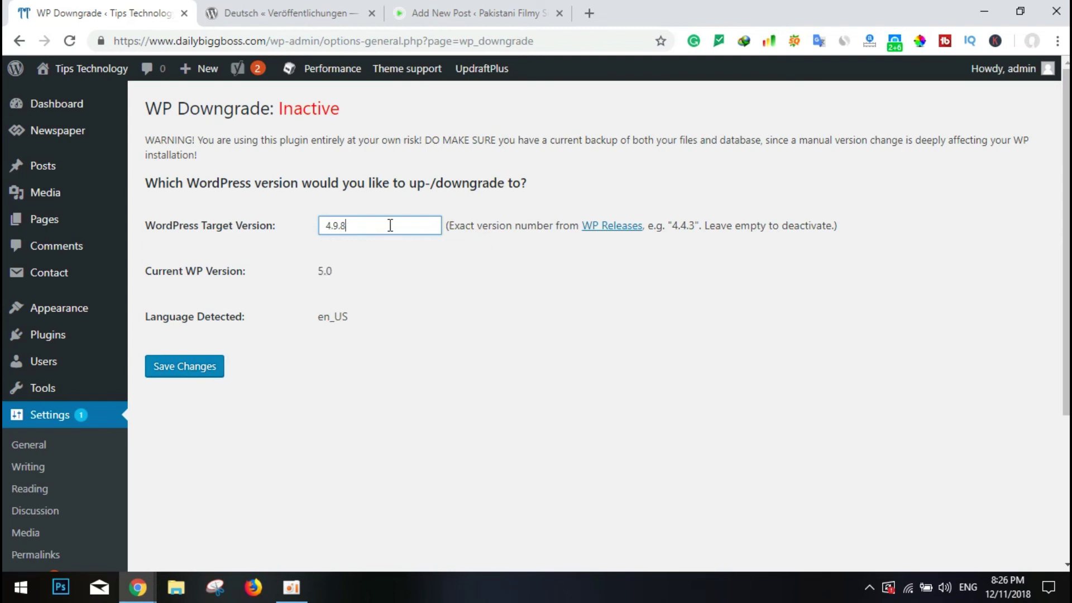
key("BackSpace")
key("BackSpace")
key("BackSpace")
key("BackSpace")
key("BackSpace")
type("4")
left_click(192, 366)
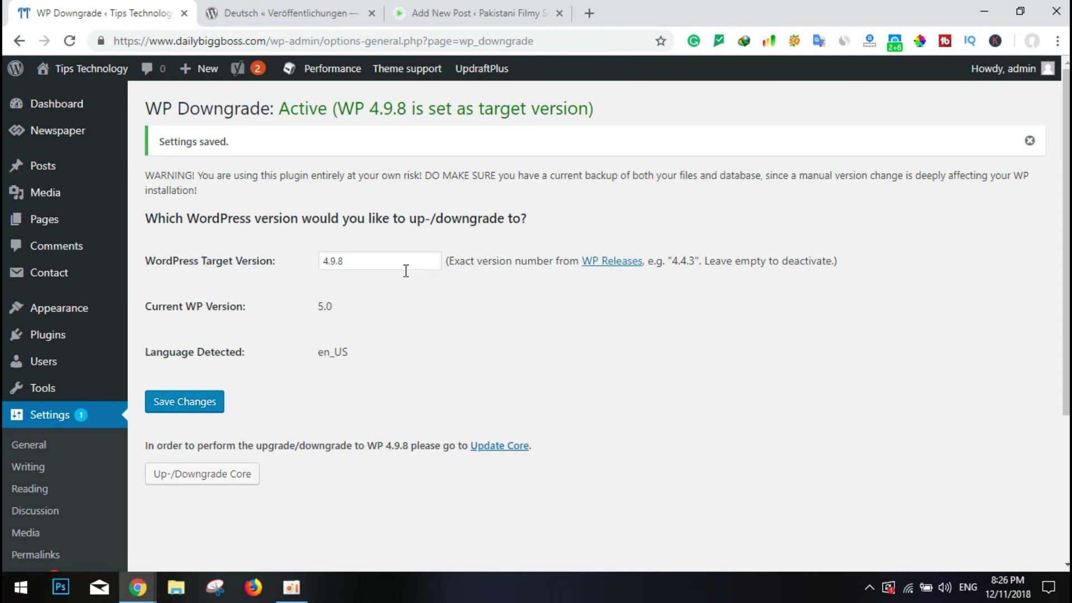
Step: Go to the core update page from WP Downgrade and re-install WordPress version 4.9.8
scroll(390, 319, "down", 2)
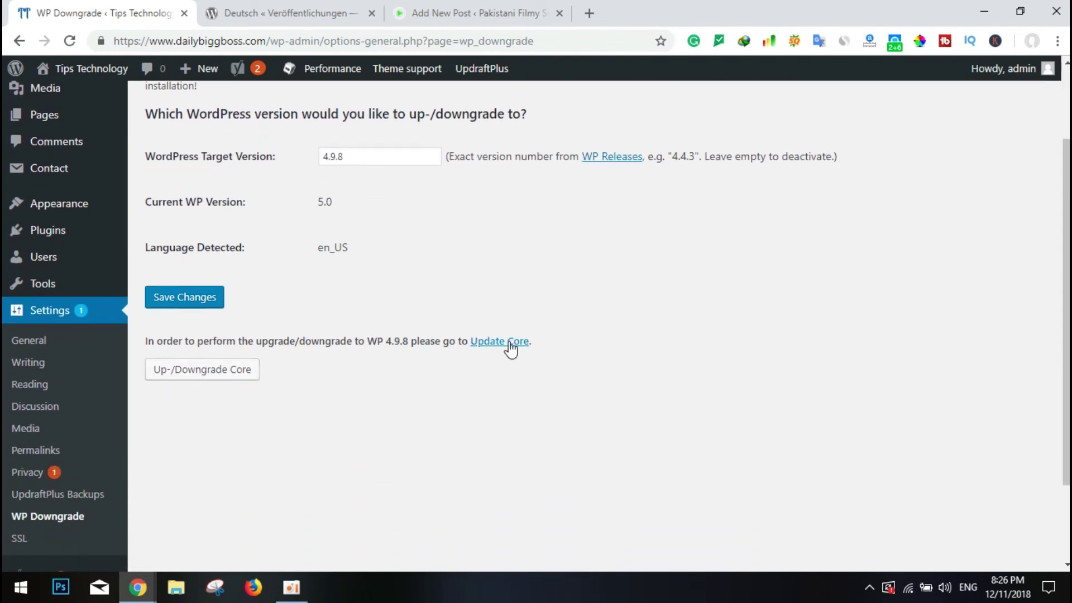
scroll(521, 348, "down", 2)
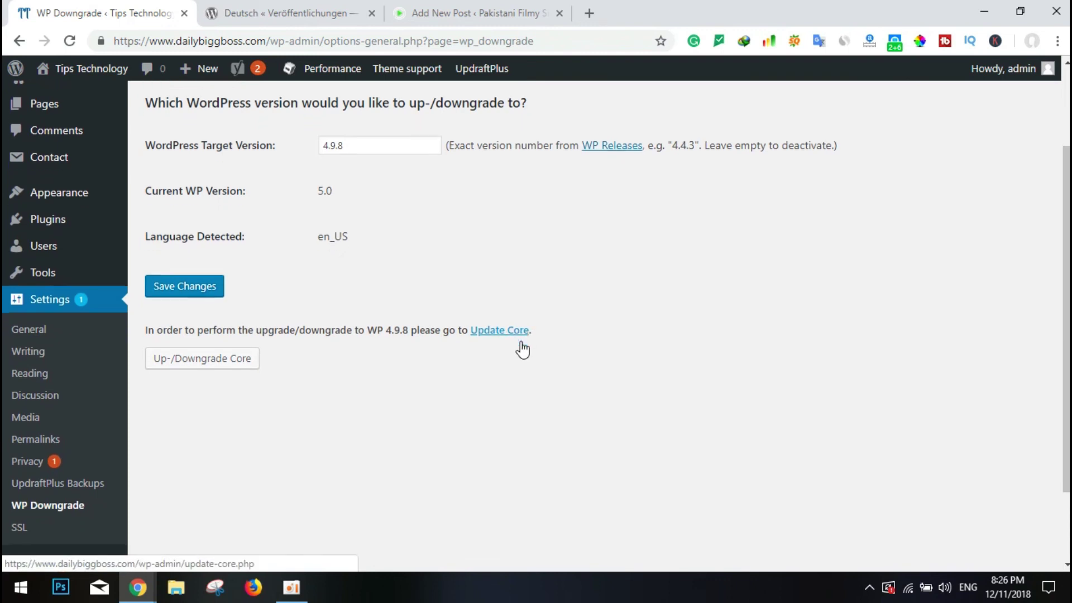
scroll(519, 347, "up", 2)
left_click(508, 359)
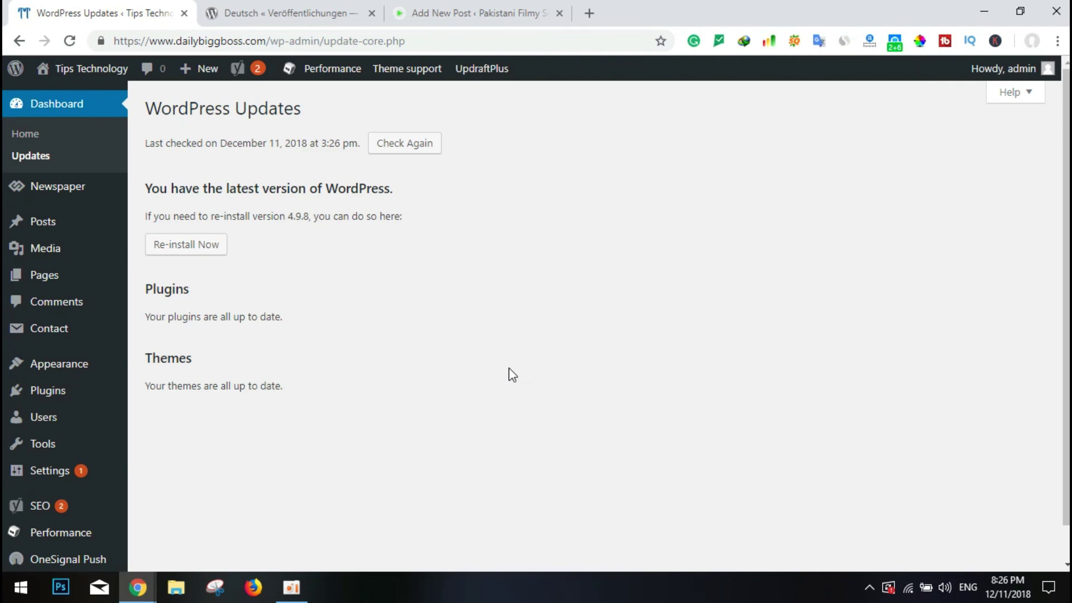
left_click(191, 250)
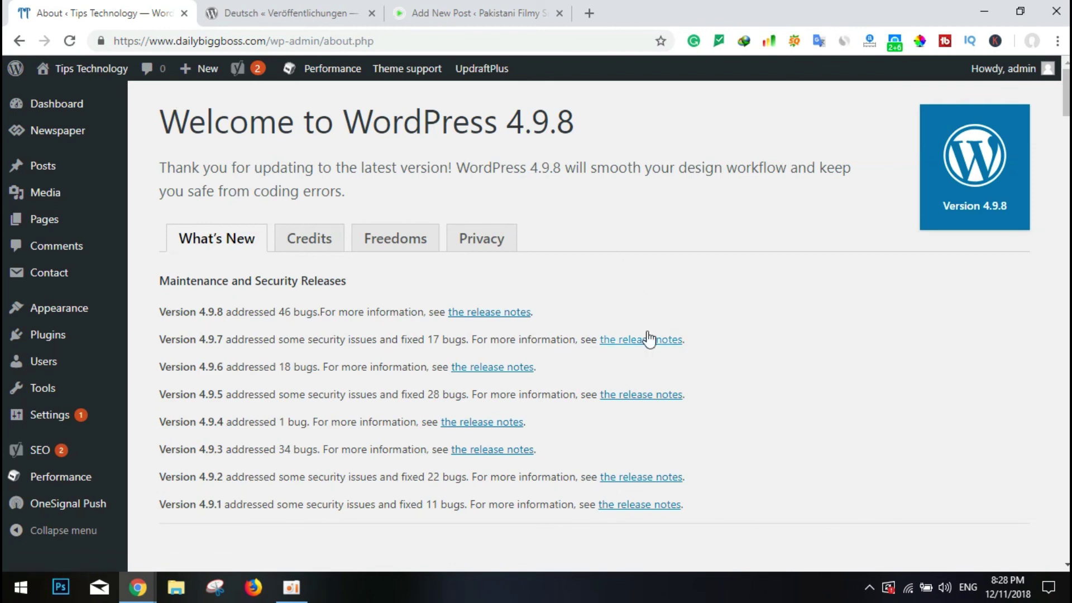
Step: Look over the WordPress 4.9.8 welcome page and open the Dashboard home to check the running version
scroll(649, 339, "down", 1)
scroll(648, 339, "up", 1)
left_click(72, 104)
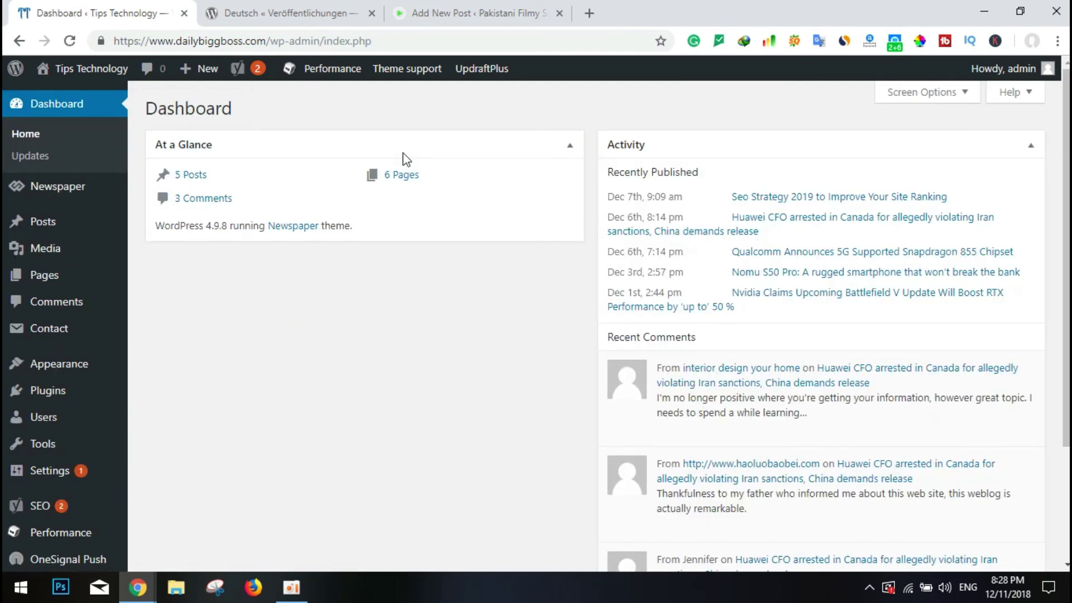
Step: Check the WordPress version number in the Dashboard footer
scroll(468, 360, "down", 3)
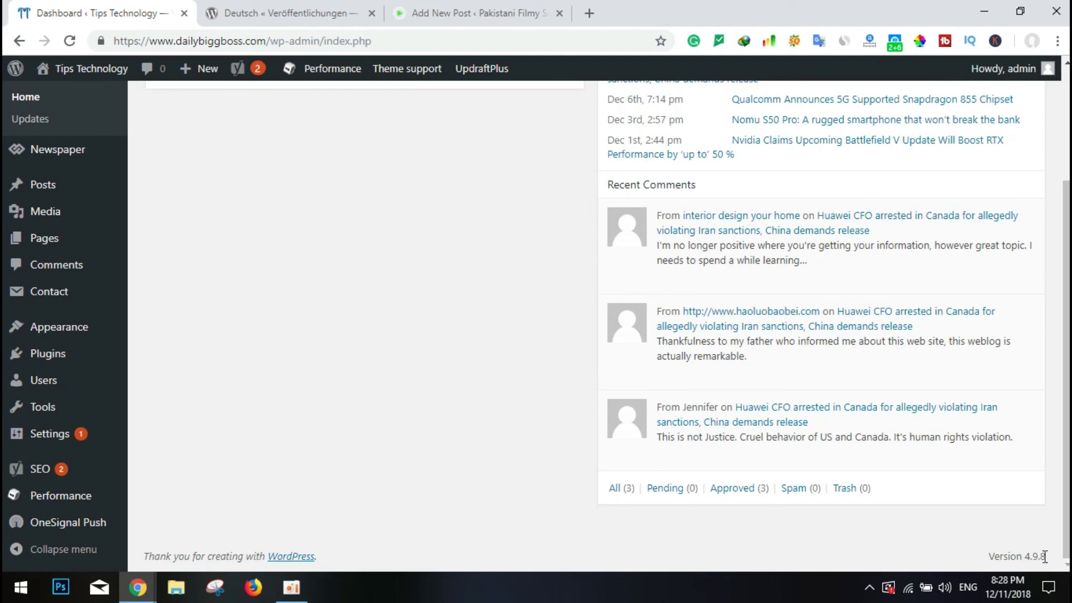
left_click_drag(1046, 554, 1019, 557)
left_click(398, 350)
scroll(398, 349, "up", 3)
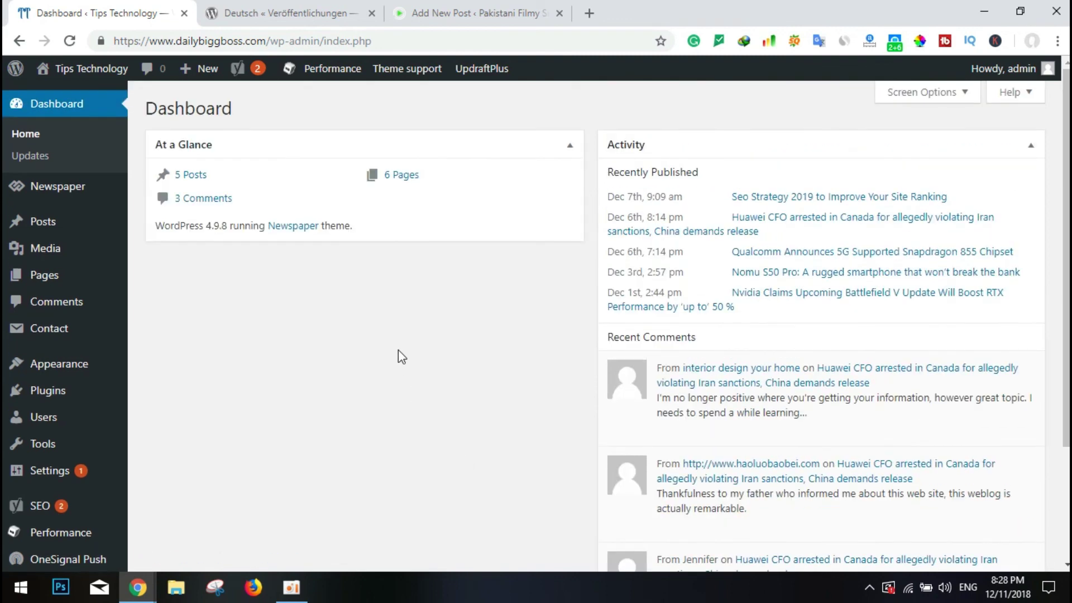
Step: Start a new post and look over the classic editor and the meta boxes beneath it
mouse_move(31, 214)
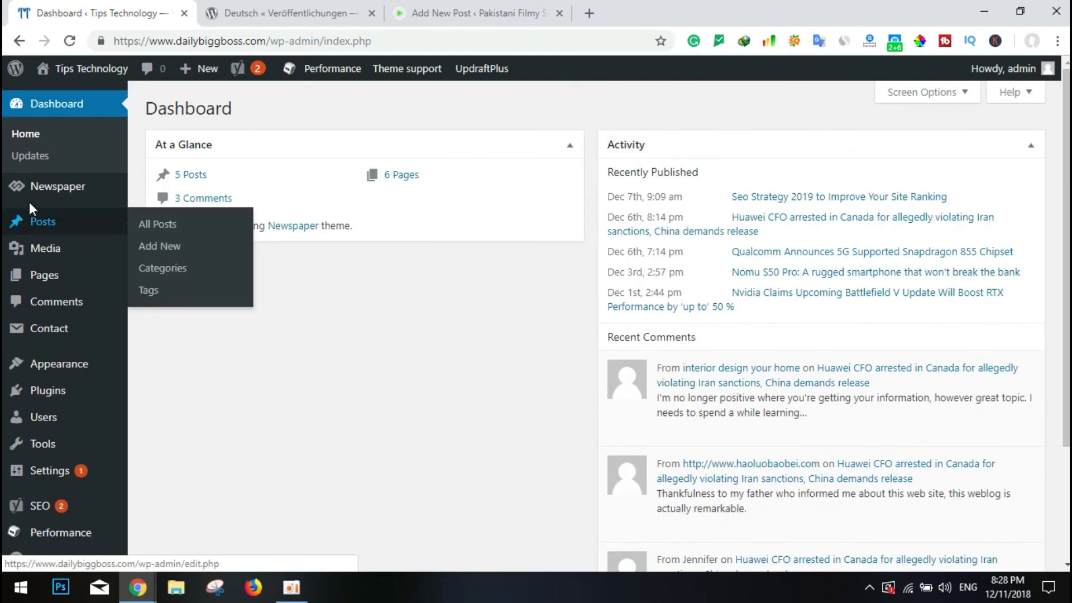
left_click(169, 259)
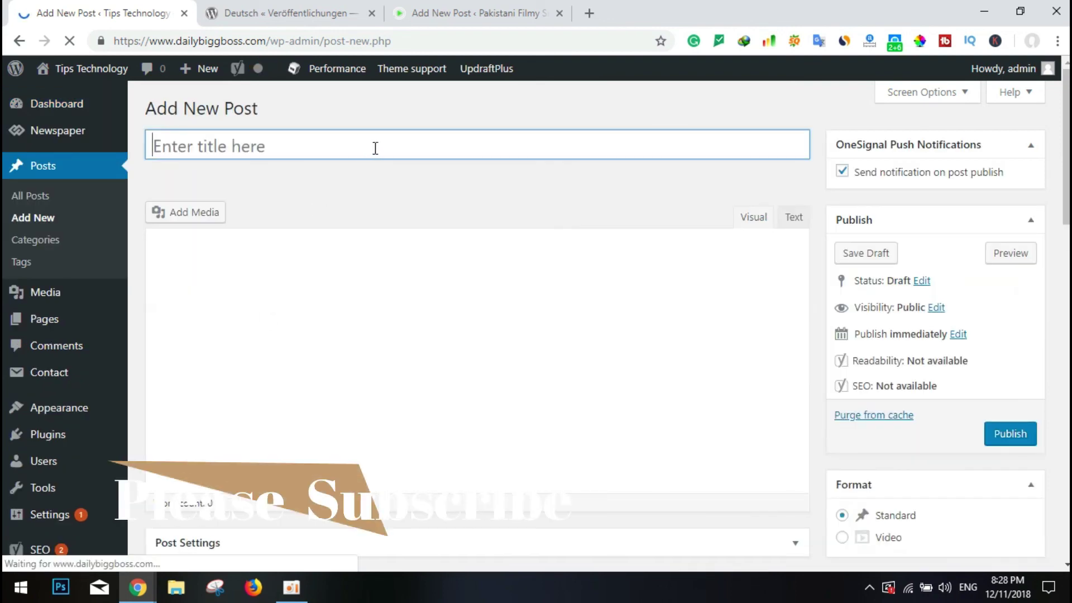
left_click(390, 366)
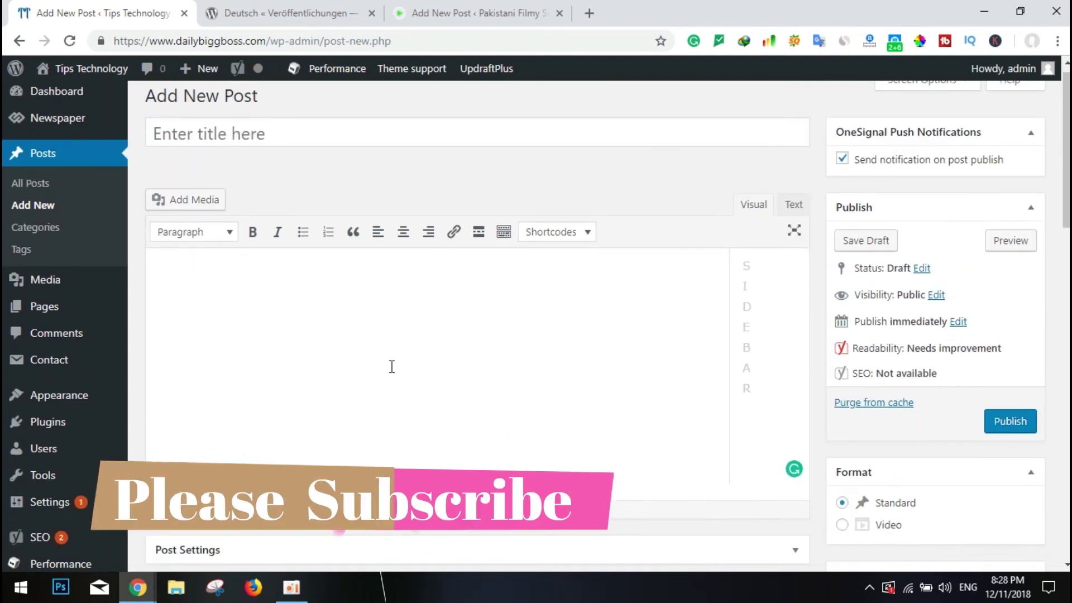
scroll(392, 367, "down", 15)
scroll(392, 366, "up", 6)
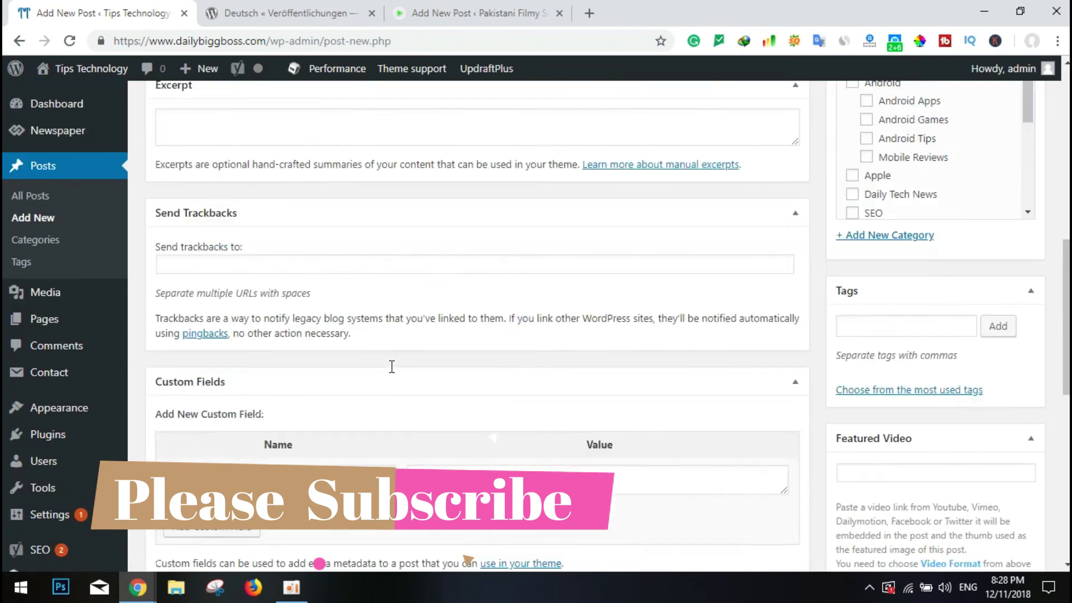
scroll(392, 366, "up", 10)
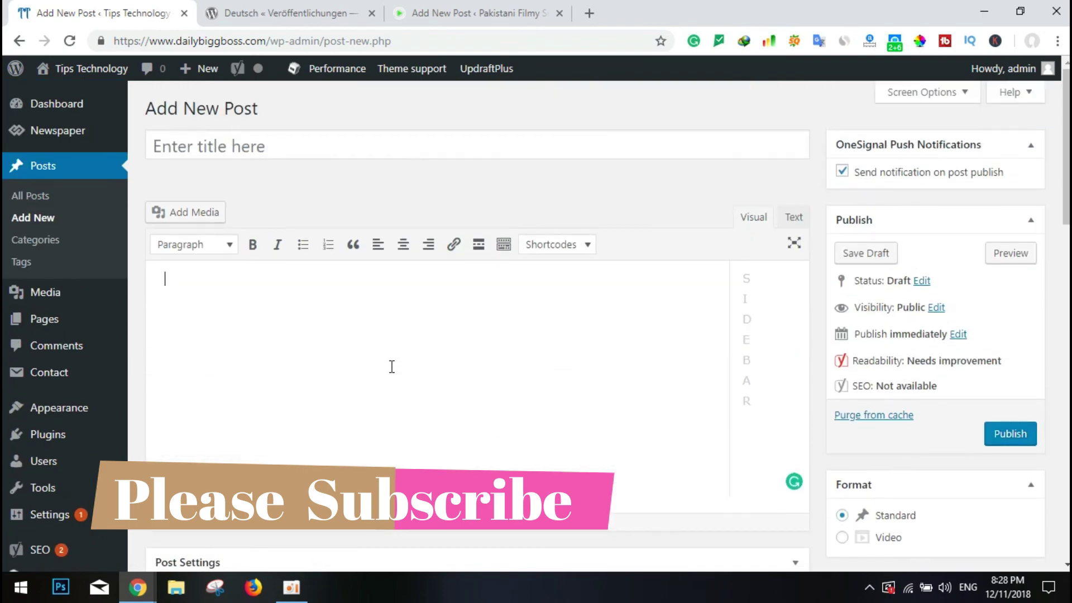
scroll(392, 366, "down", 15)
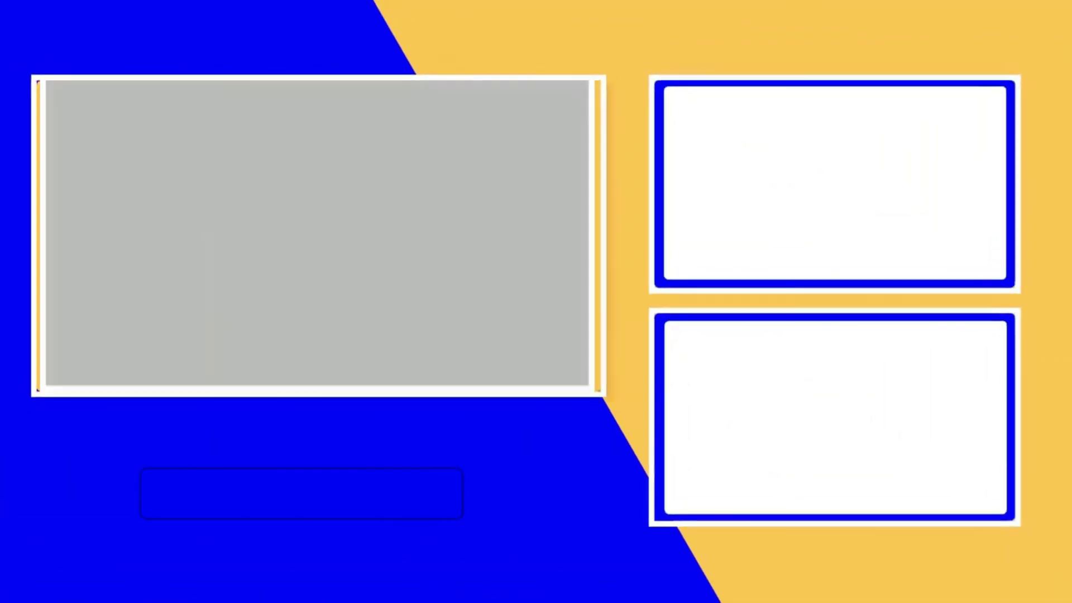